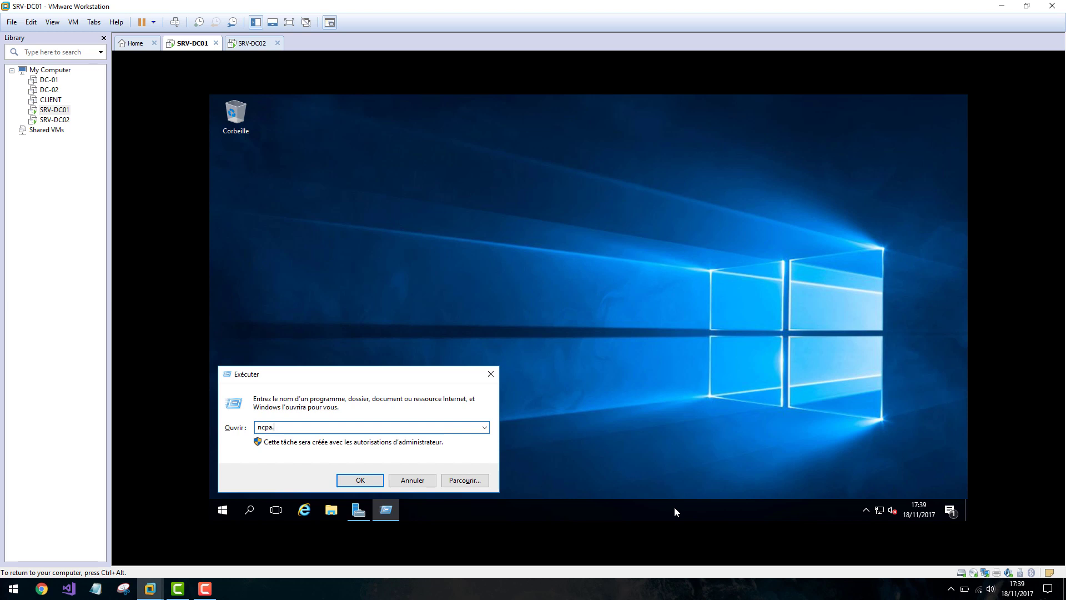
Open Ethernet0's TCP/IPv4 properties on SRV-DC01 from the Network Connections window.
key("Return")
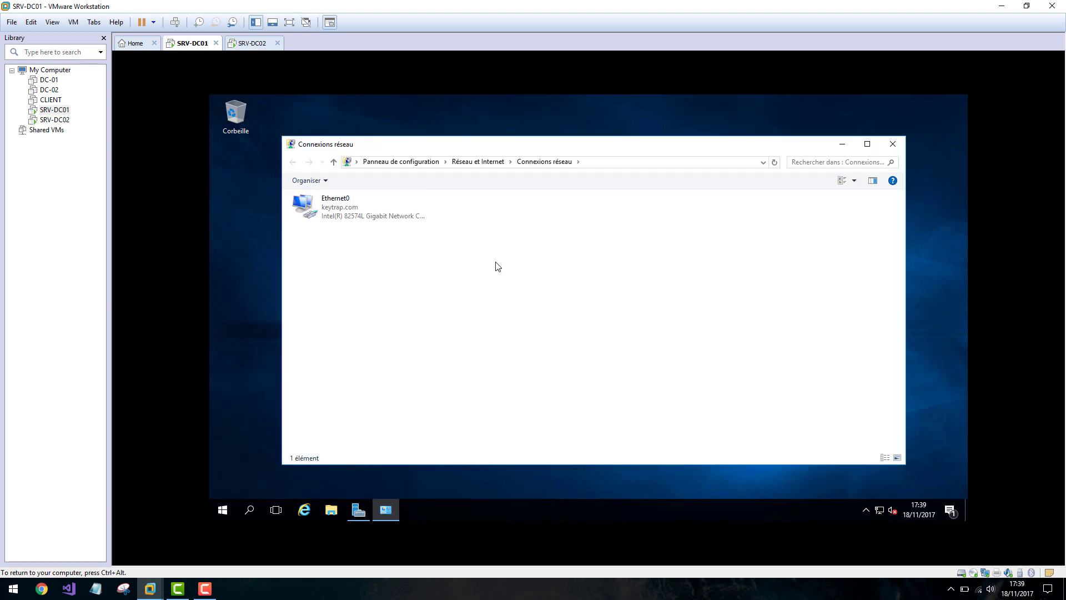
right_click(373, 210)
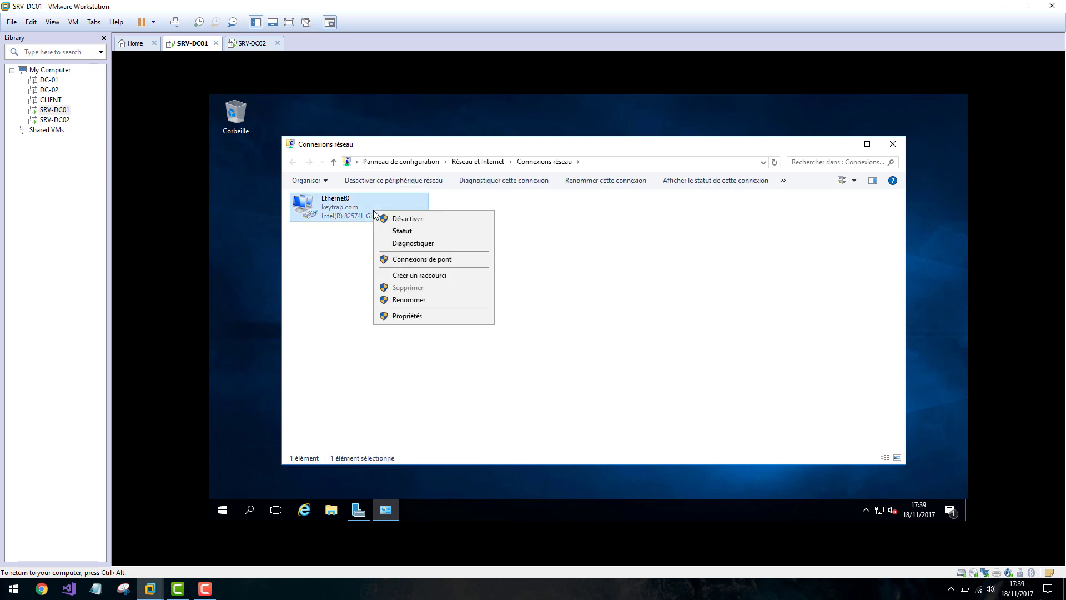
left_click(407, 316)
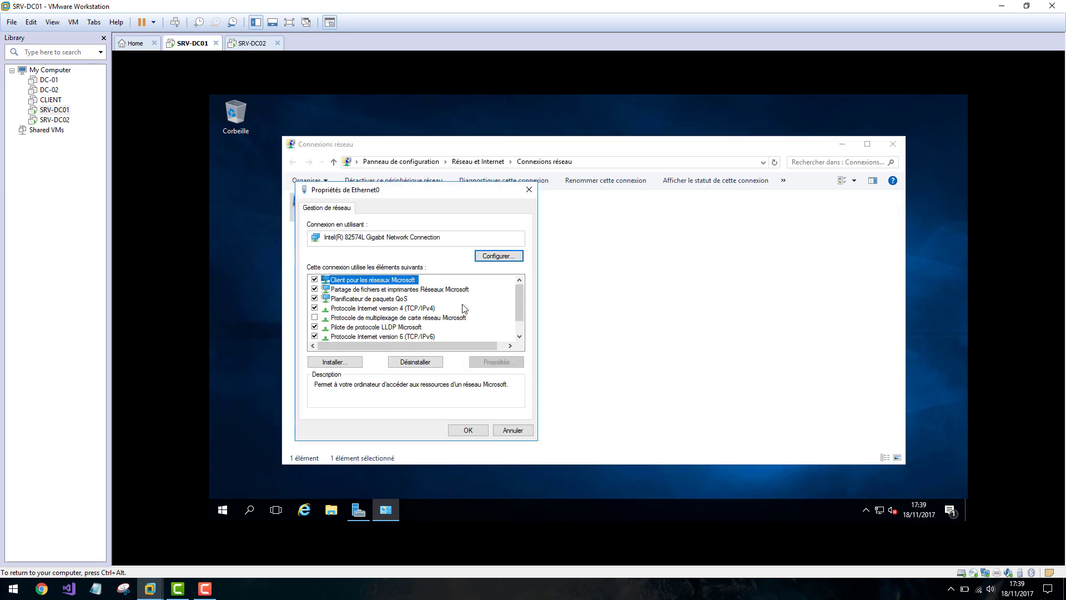
double_click(415, 310)
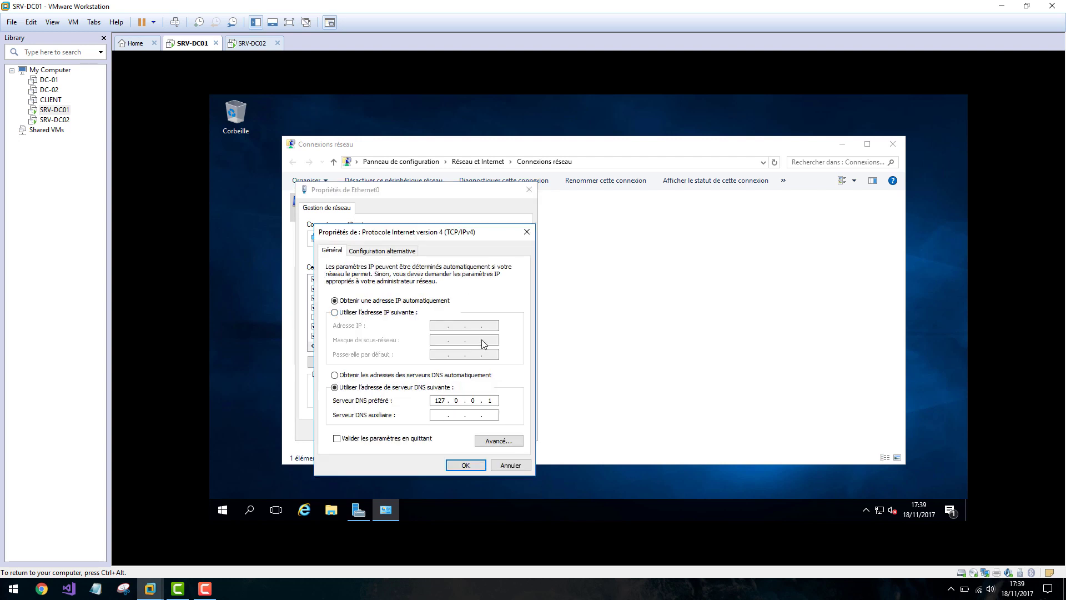
left_click_drag(442, 230, 459, 206)
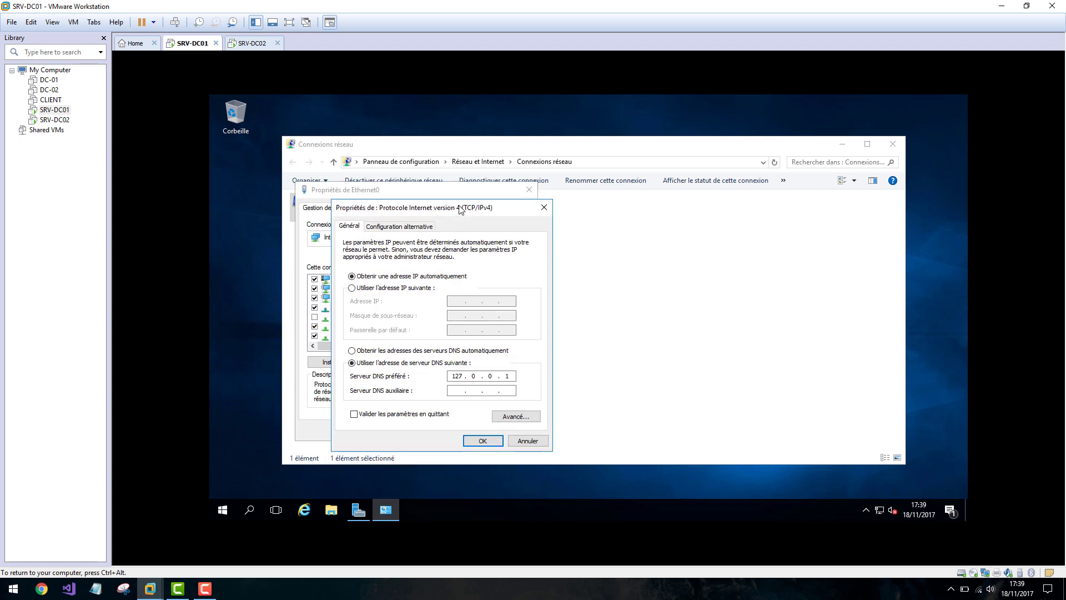
Use a static address: IP 10.0.1.1 with subnet mask 255.255.0.0.
left_click(404, 291)
left_click(457, 301)
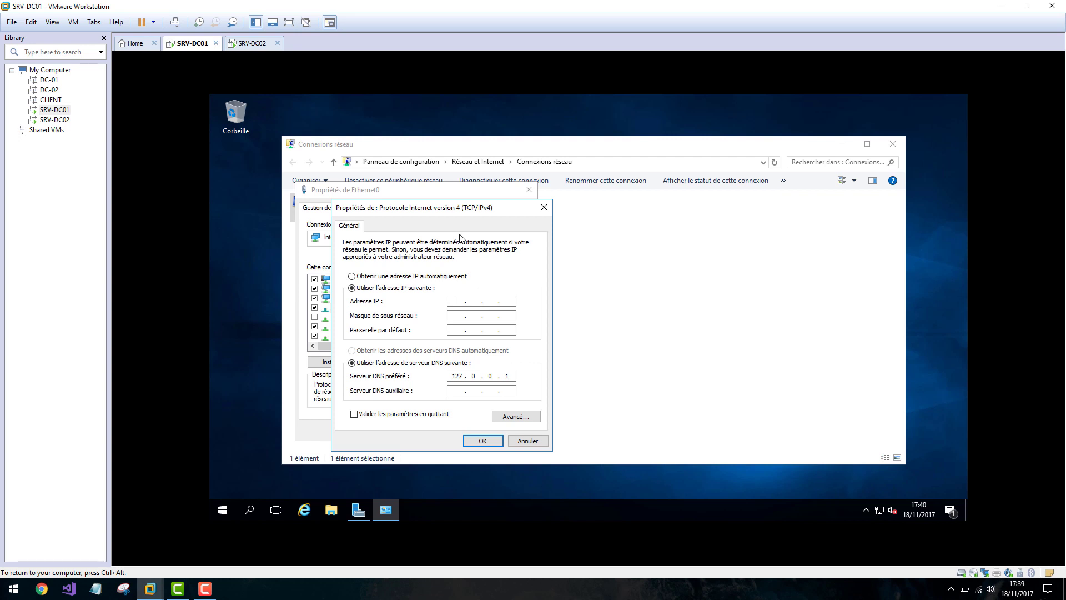
type("192")
key("BackSpace")
key("BackSpace")
key("BackSpace")
type("10.0.1.1")
left_click(455, 315)
left_click(471, 316)
type("255")
Try editing the preferred DNS octets, then close the IPv4 dialog.
double_click(452, 376)
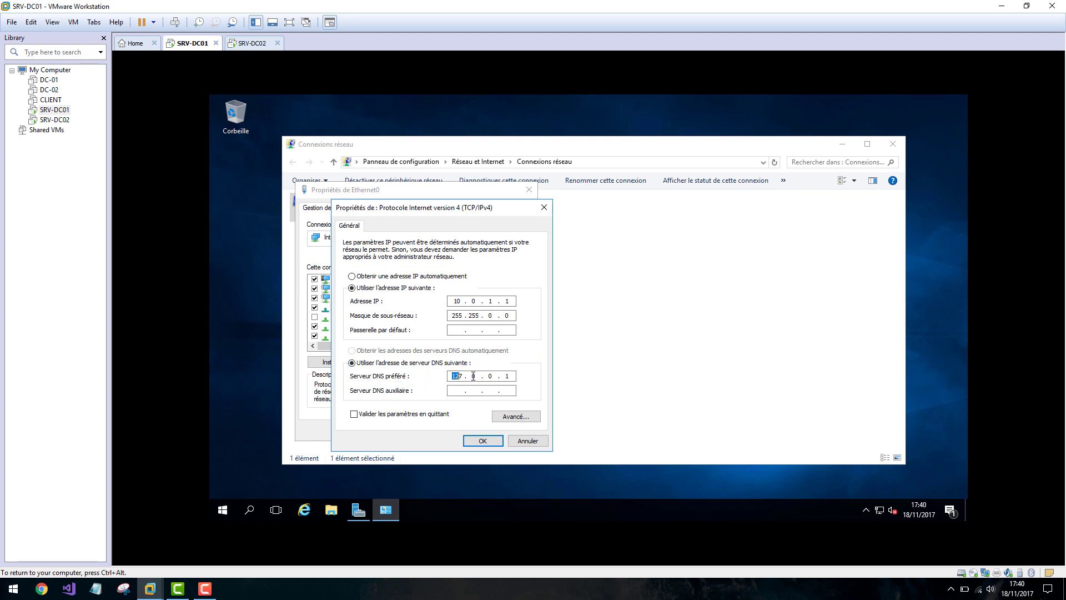
left_click(509, 376)
double_click(509, 376)
double_click(452, 376)
left_click(475, 441)
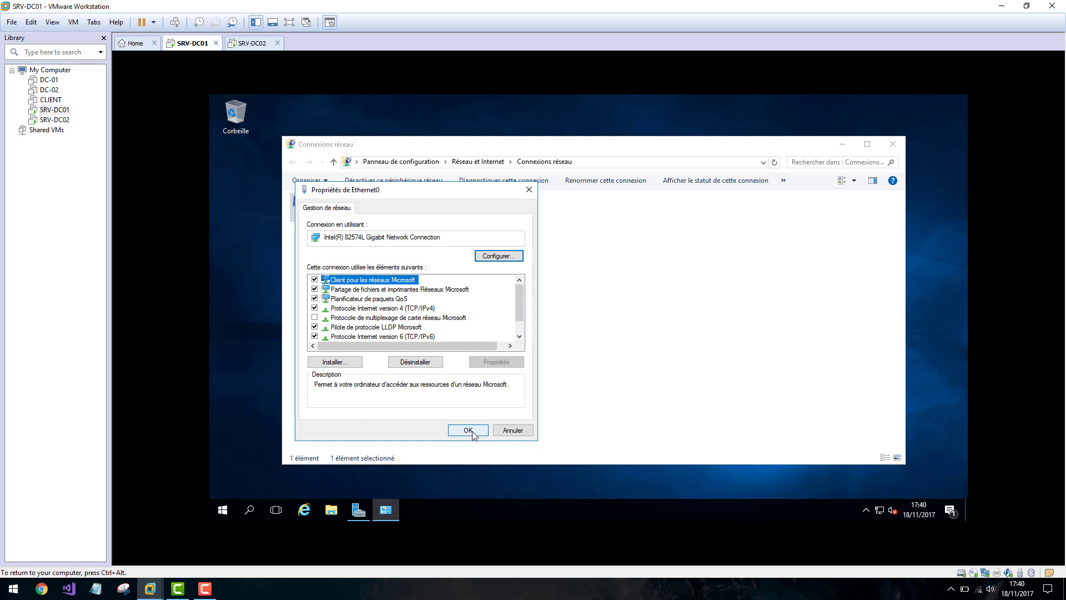
Set preferred DNS to 10.0.1.1 in the reopened IPv4 settings and apply both dialogs.
double_click(412, 309)
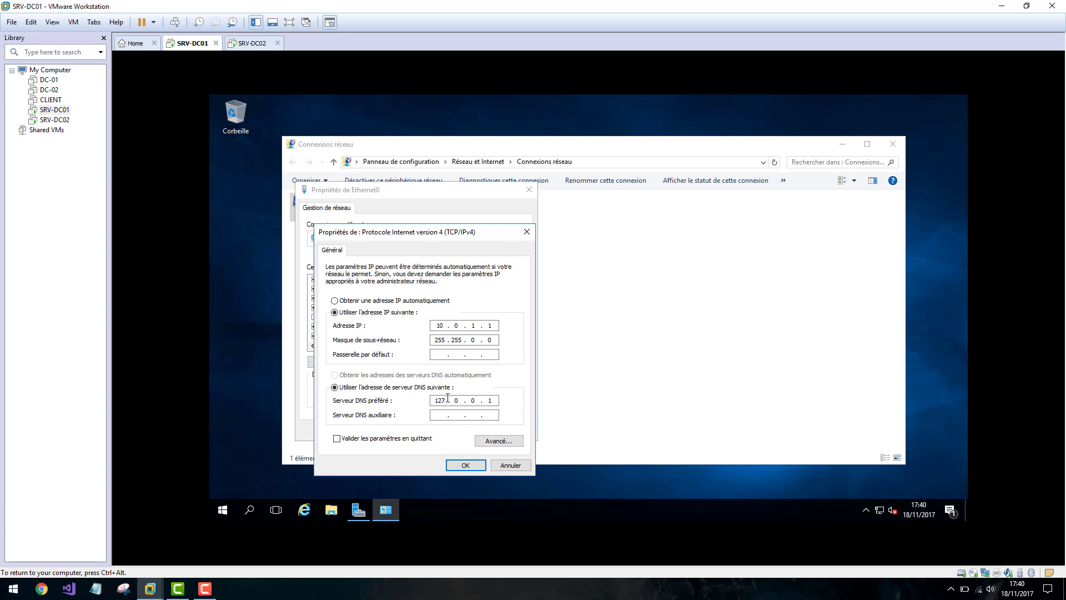
left_click_drag(446, 399, 439, 399)
type("0.")
double_click(439, 325)
left_click_drag(487, 325, 483, 325)
double_click(473, 400)
type("1")
left_click(468, 465)
left_click(470, 431)
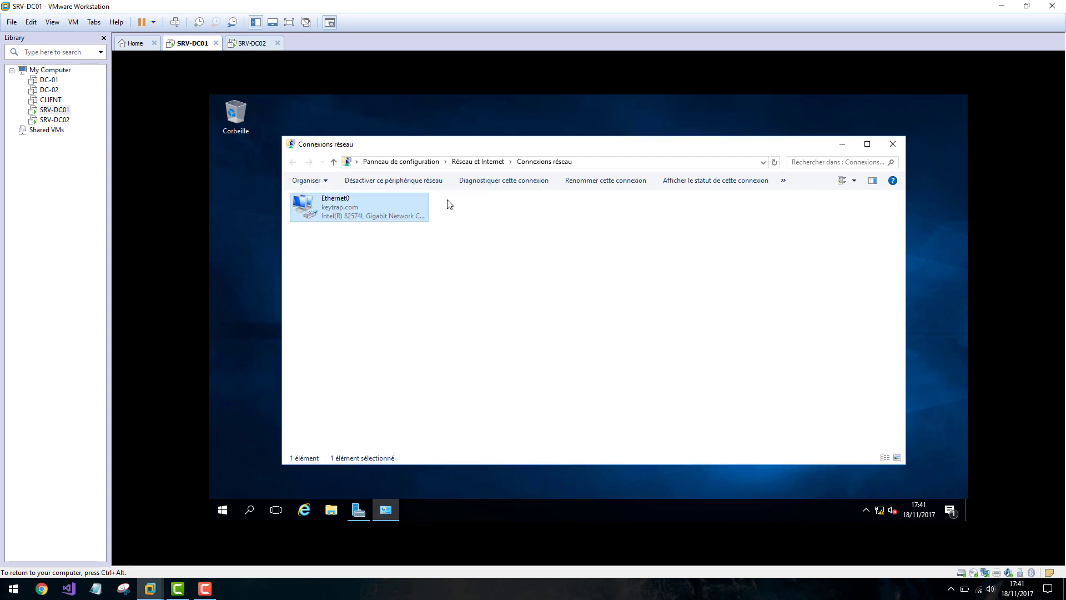
On SRV-DC02, run ncpa.cpl and open Ethernet0's TCP/IPv4 properties.
left_click(251, 43)
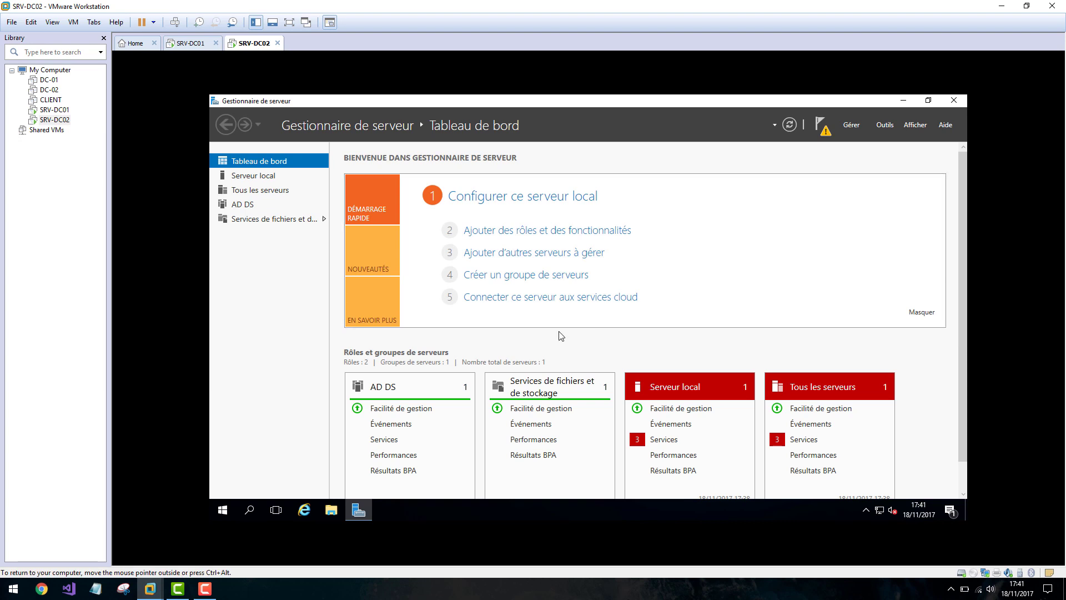
key("super+r")
type("ncpa.")
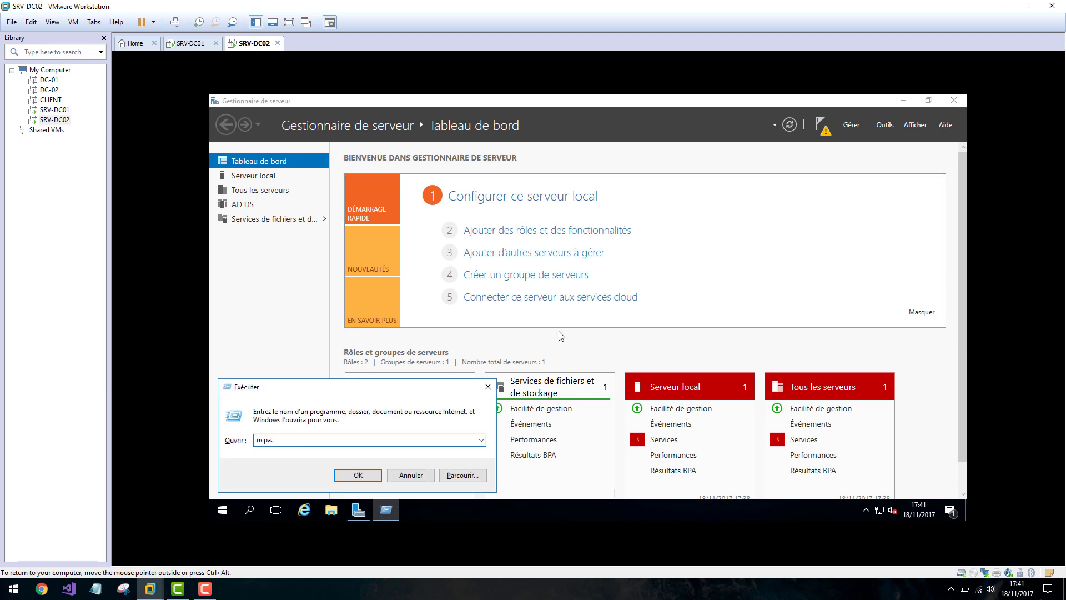
type("cpl")
key("Return")
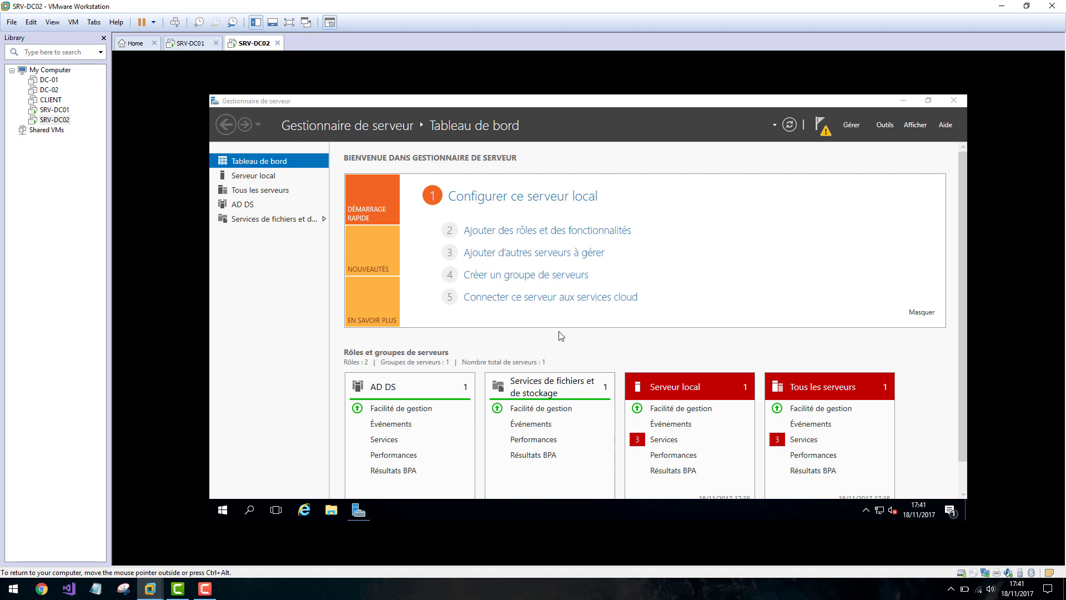
left_click(337, 212)
right_click(338, 211)
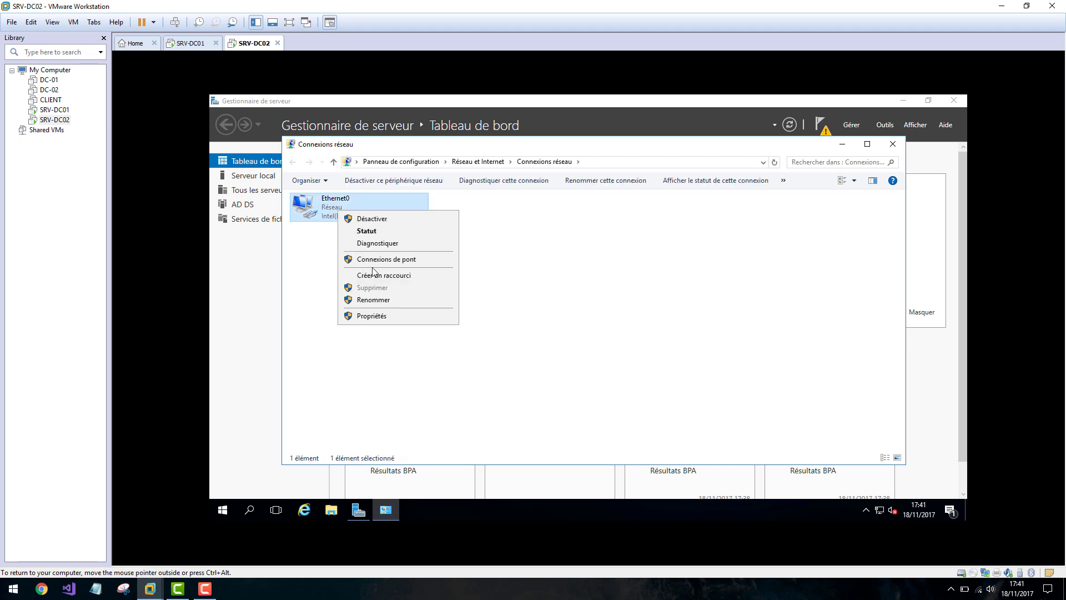
left_click(383, 315)
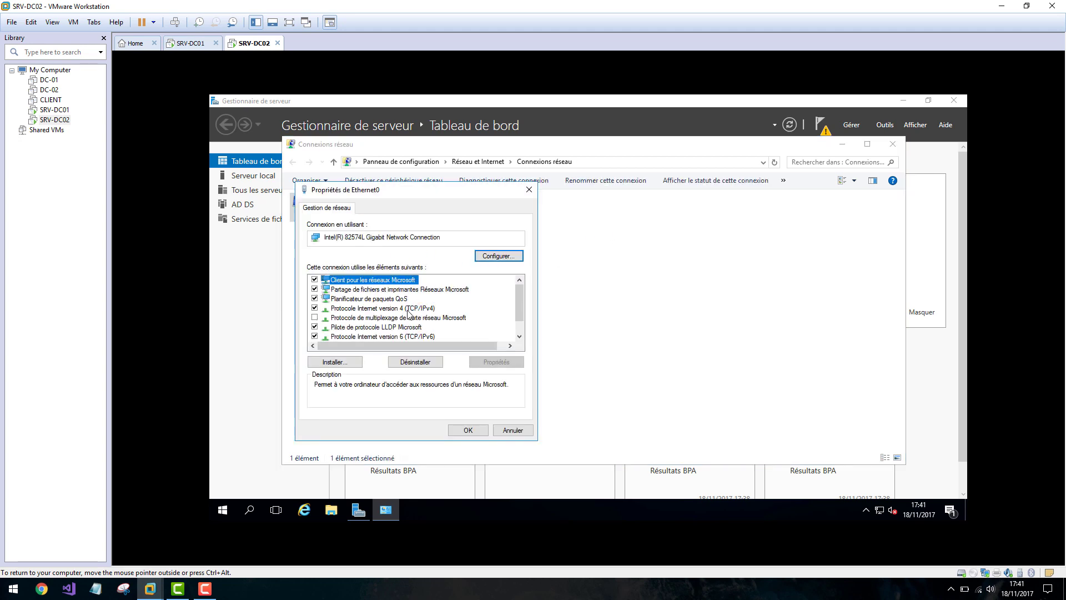
double_click(408, 309)
Use a static address: IP 10.0.1.2 with subnet mask 255.255.0.0.
left_click(397, 313)
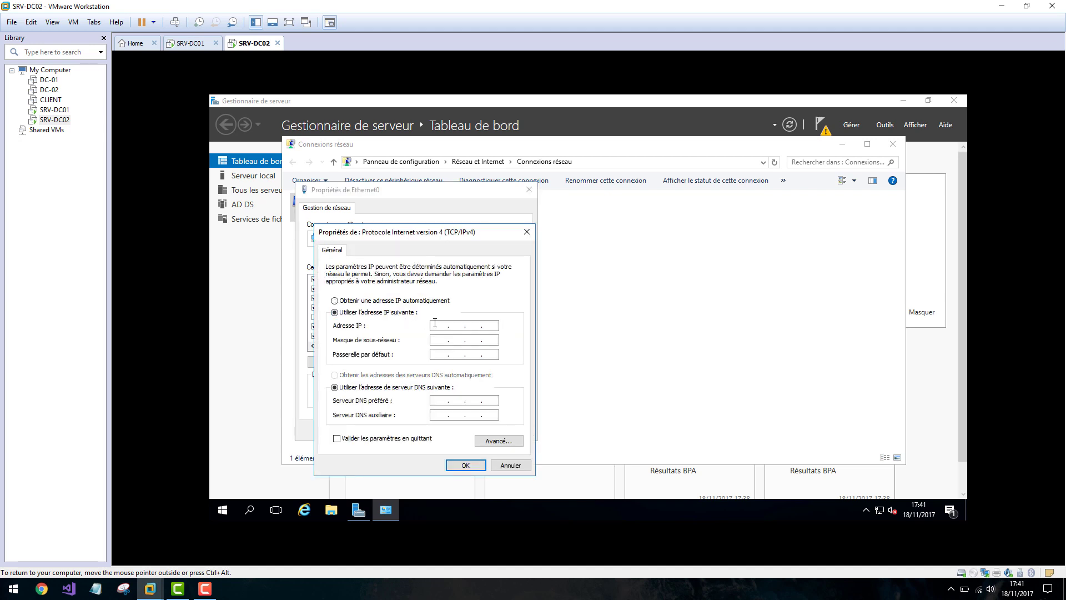
left_click(436, 323)
type("10 . 0 . 1 . 2")
left_click(455, 339)
type("255")
Set DNS servers 10.0.1.1 (preferred) and 10.0.1.2 (alternate), then apply the settings.
left_click(457, 398)
type("10 . 0")
left_click(469, 416)
type("10 . 0 . 1 . 2")
double_click(439, 399)
double_click(492, 400)
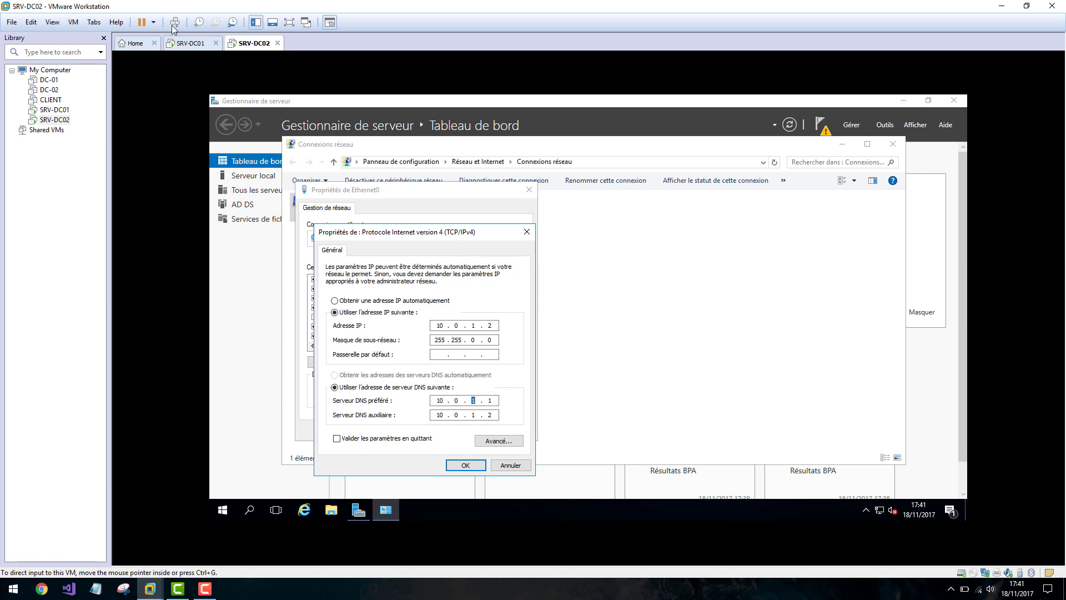
left_click(190, 42)
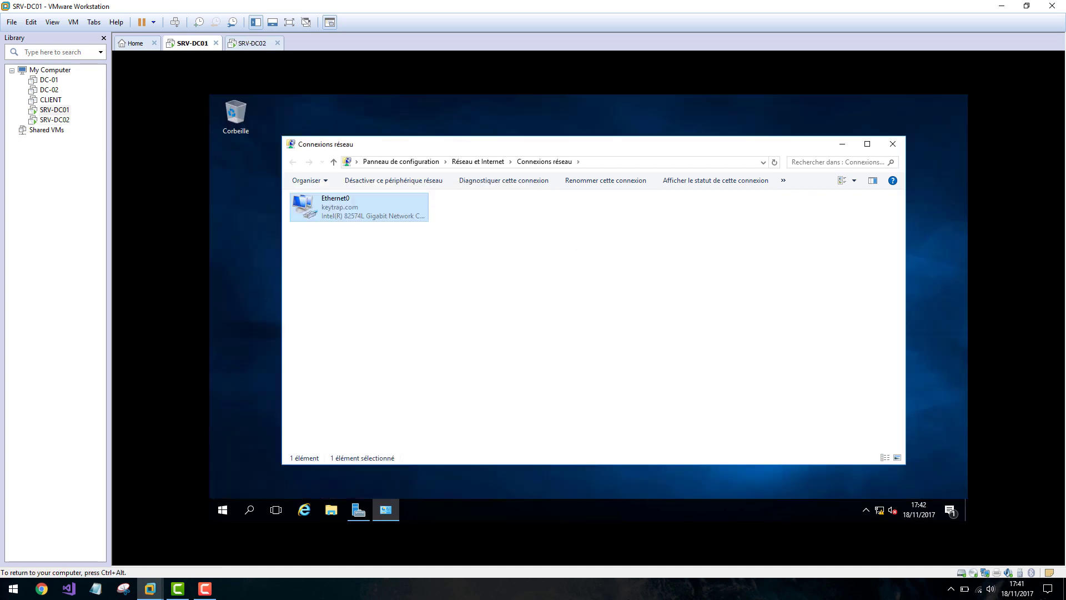
left_click(254, 43)
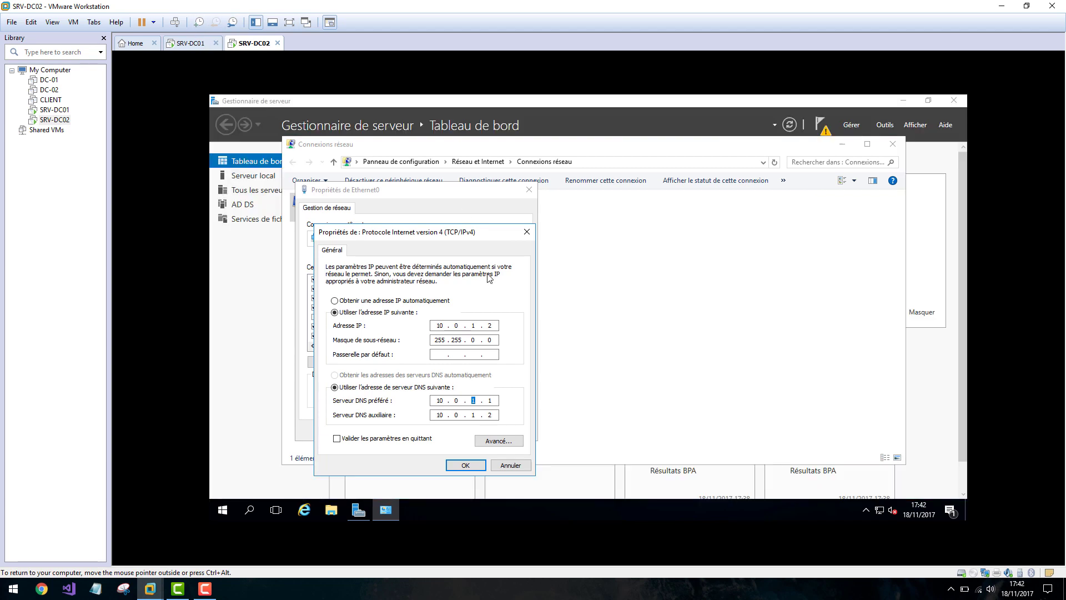
double_click(490, 414)
left_click(466, 465)
left_click(466, 429)
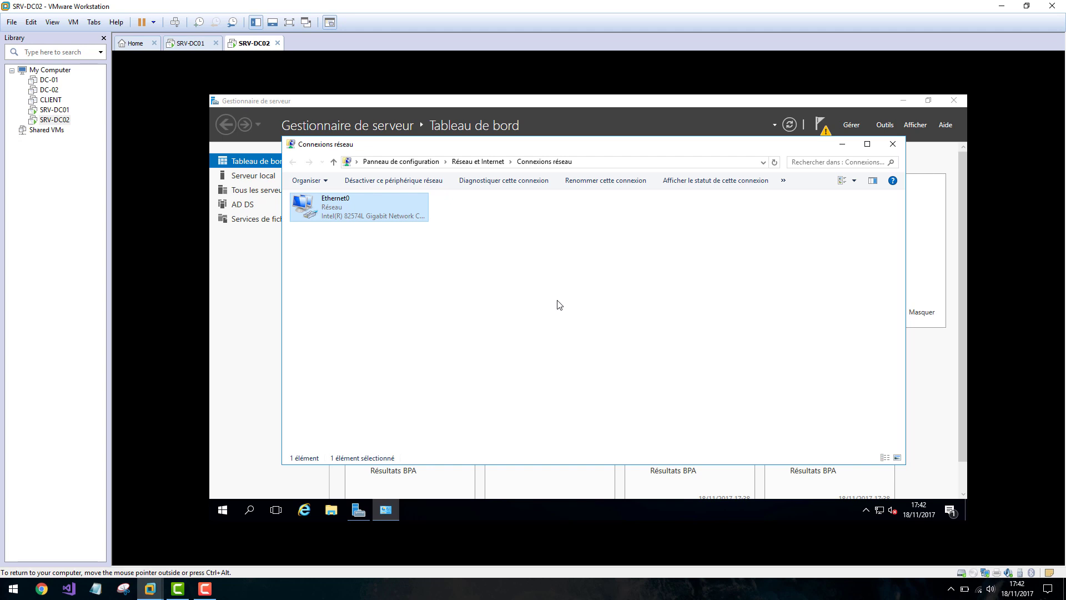
Open a command prompt on SRV-DC02 and ping 10.0.0.1, stopping it when it fails.
key("super+r")
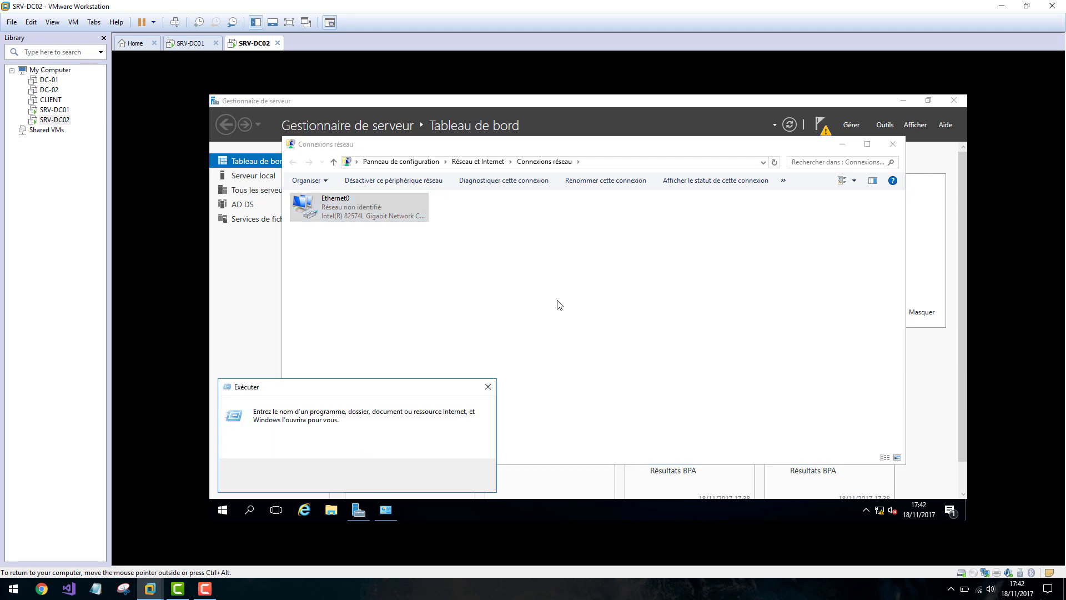
type("ncpa.cpl")
key("Return")
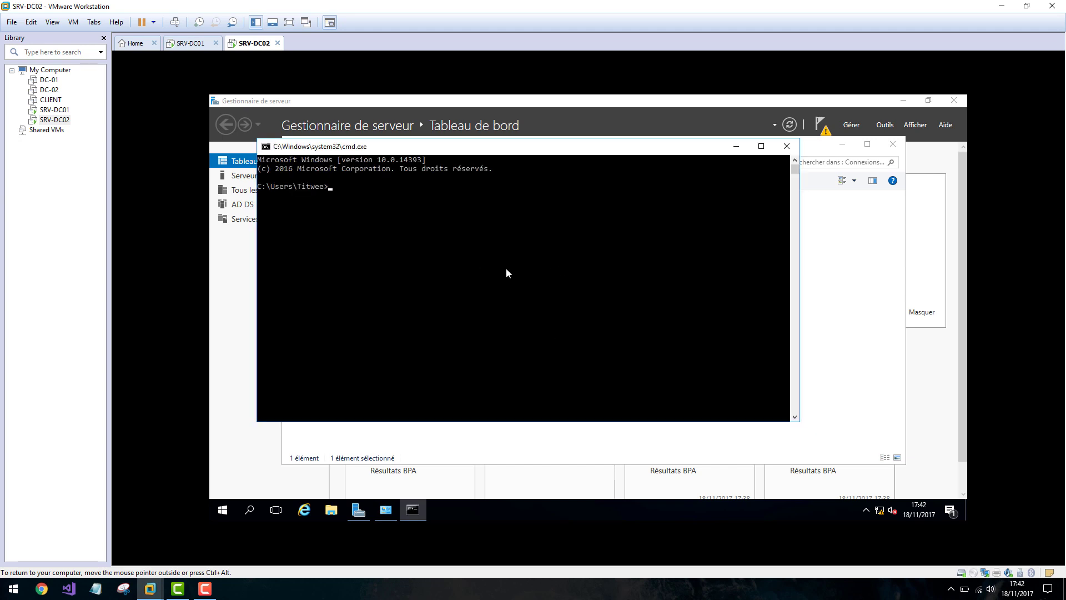
type("ping 10.0.0.1")
key("Return")
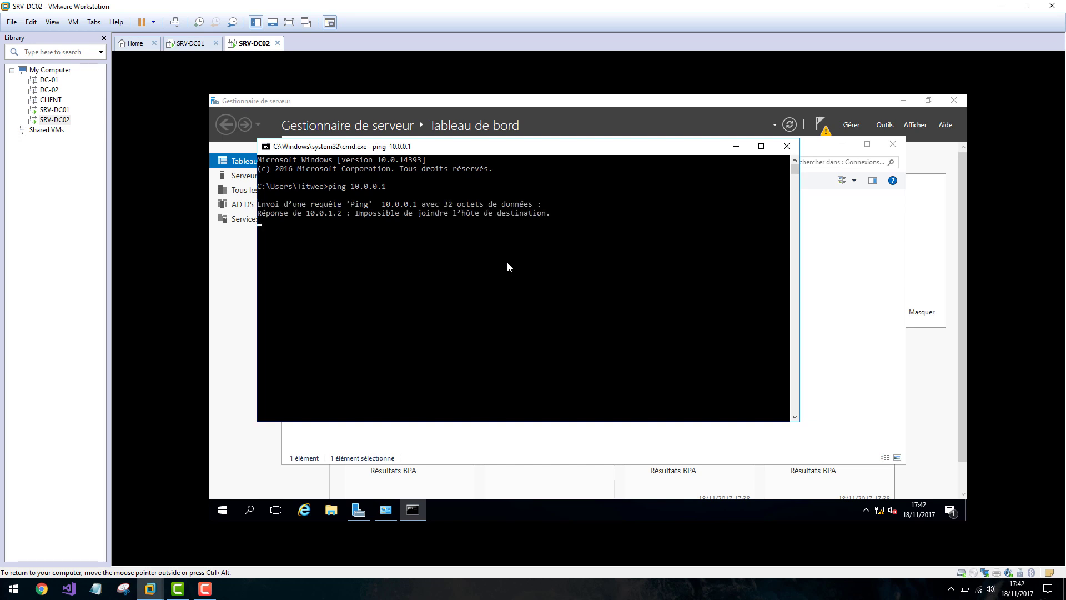
key("ctrl+c")
Correct the address and ping 10.0.1.1 successfully, then stop the ping.
key("Up")
key("Left")
key("Left")
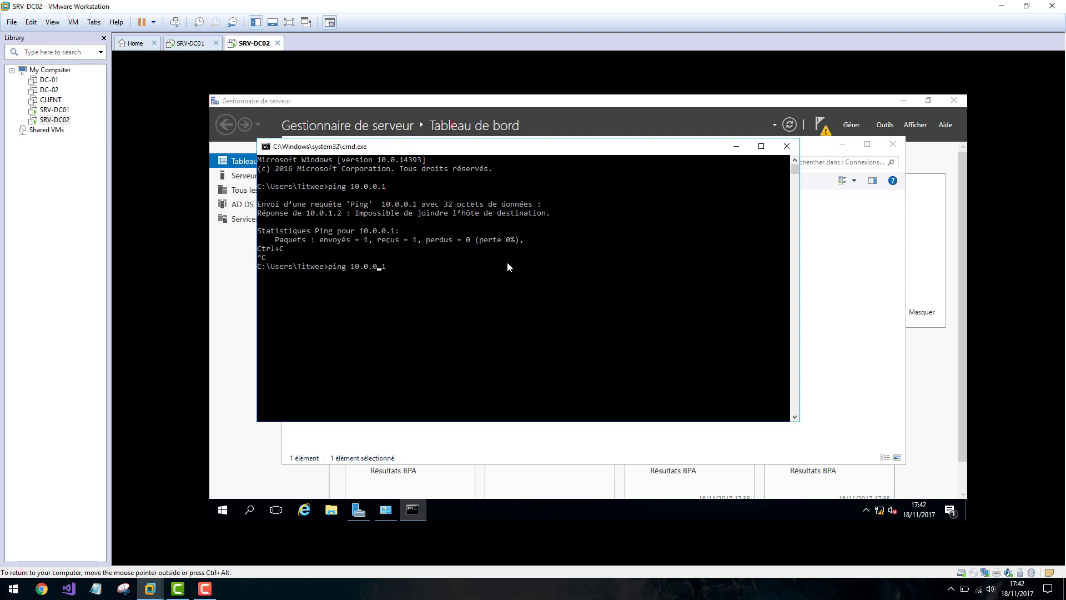
key("BackSpace")
type("1")
key("Return")
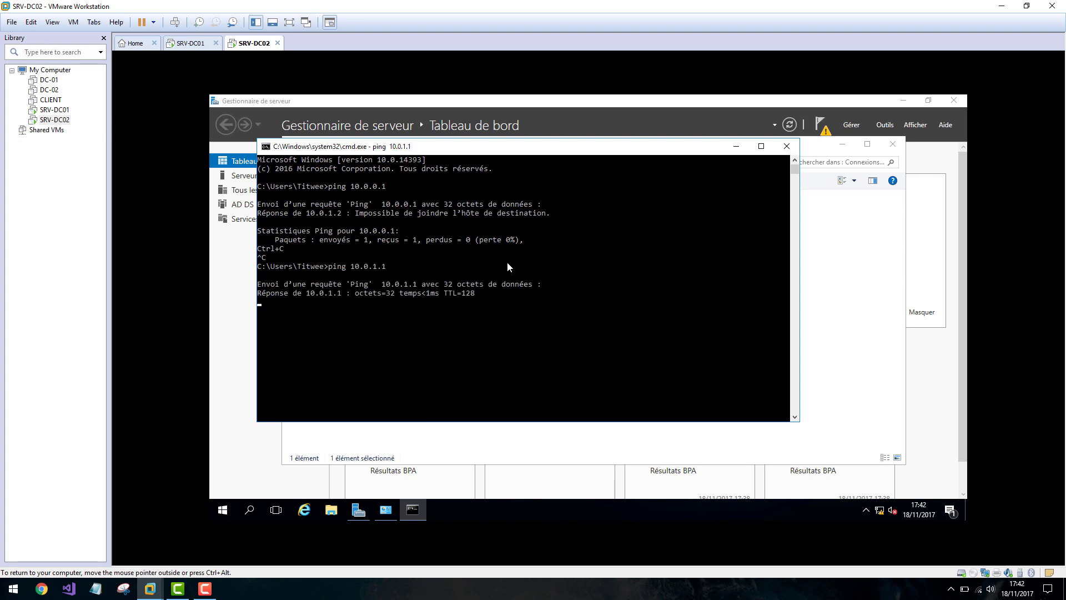
key("ctrl+c")
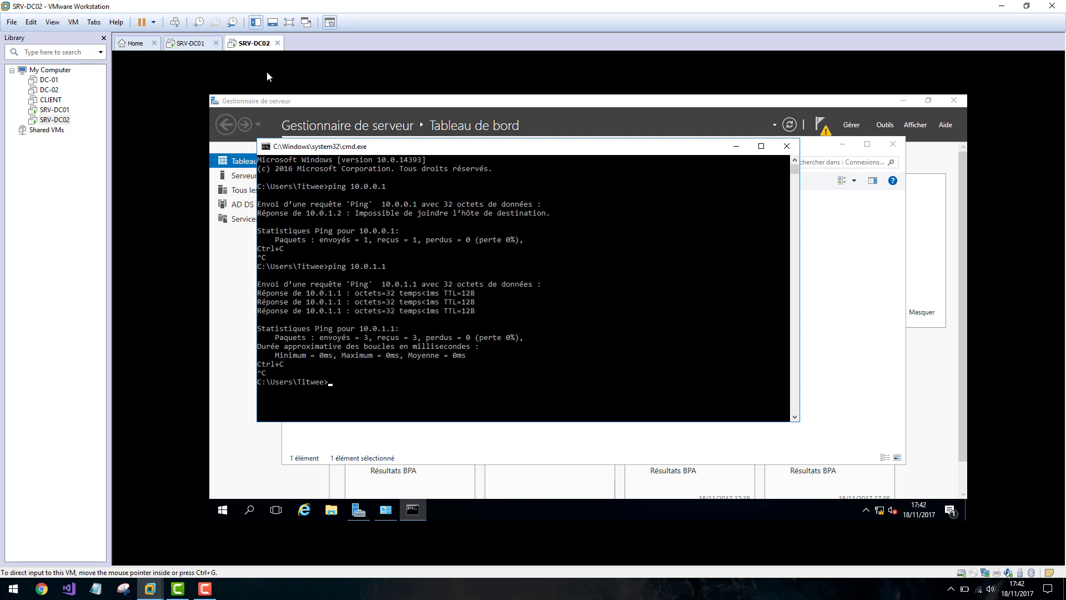
left_click(190, 43)
Open a command prompt on SRV-DC01 with Win+R and cmd.
left_click(589, 349)
key("super+r")
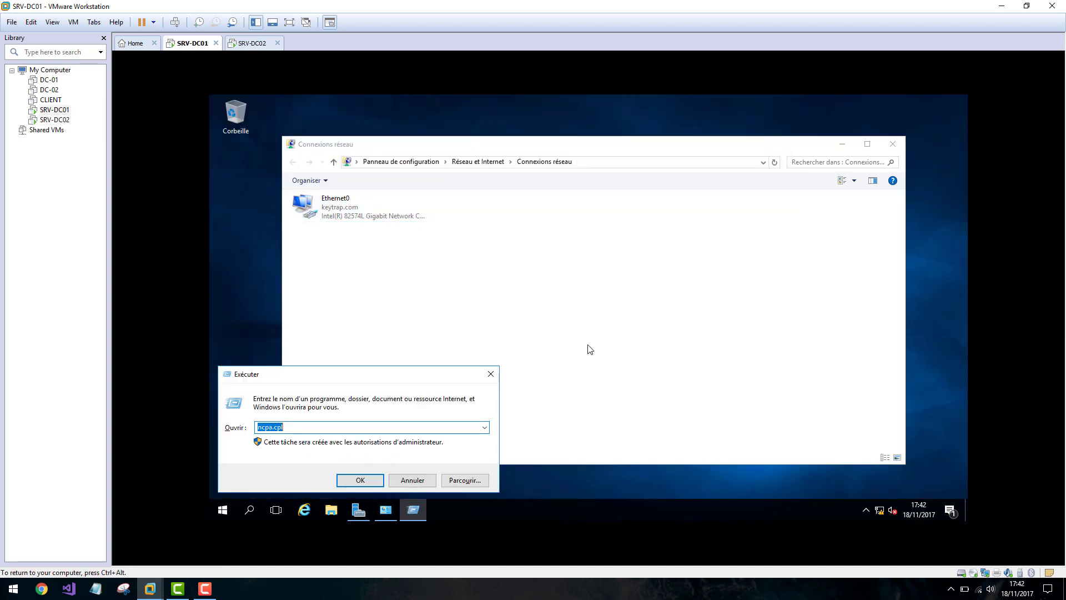
key("BackSpace")
type("cmd")
key("Return")
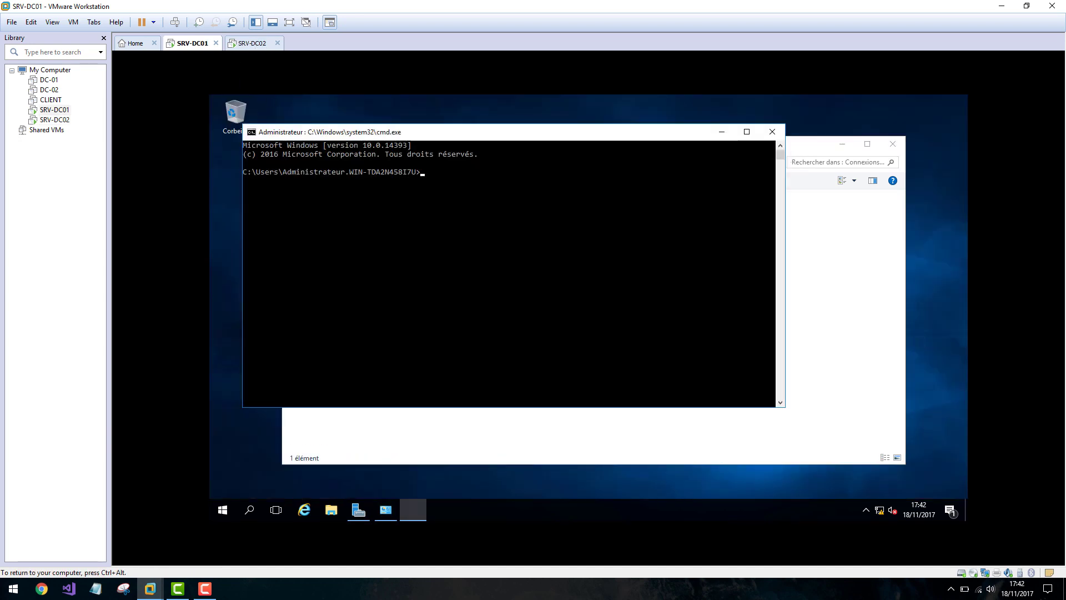
left_click_drag(414, 134, 465, 248)
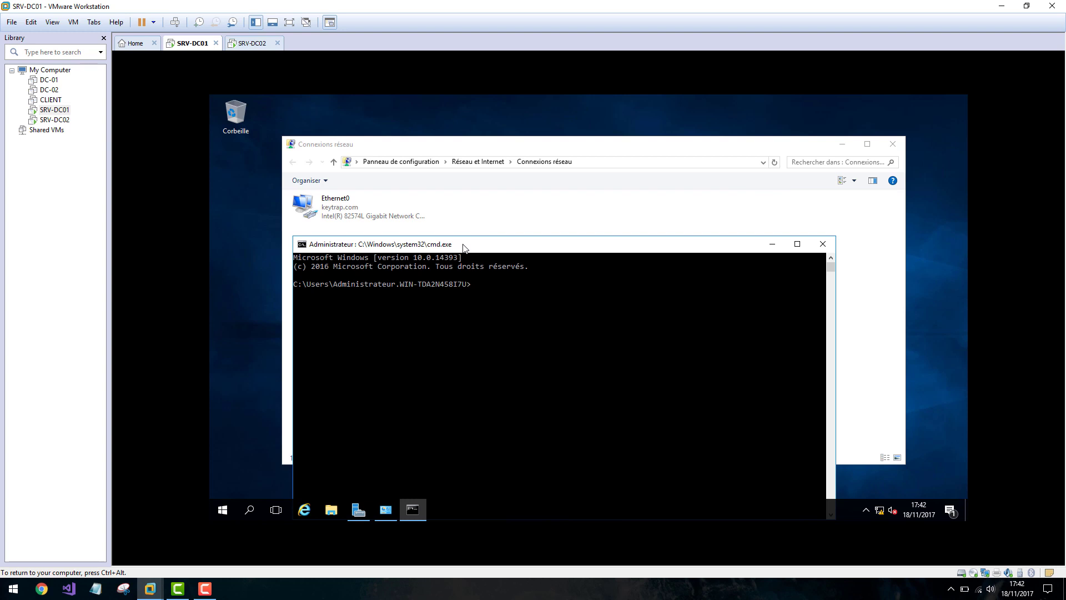
Ping 10.0.1.1 and 10.0.1.2 in turn, then close the command prompt.
type("ping 10.0.1.1")
key("Return")
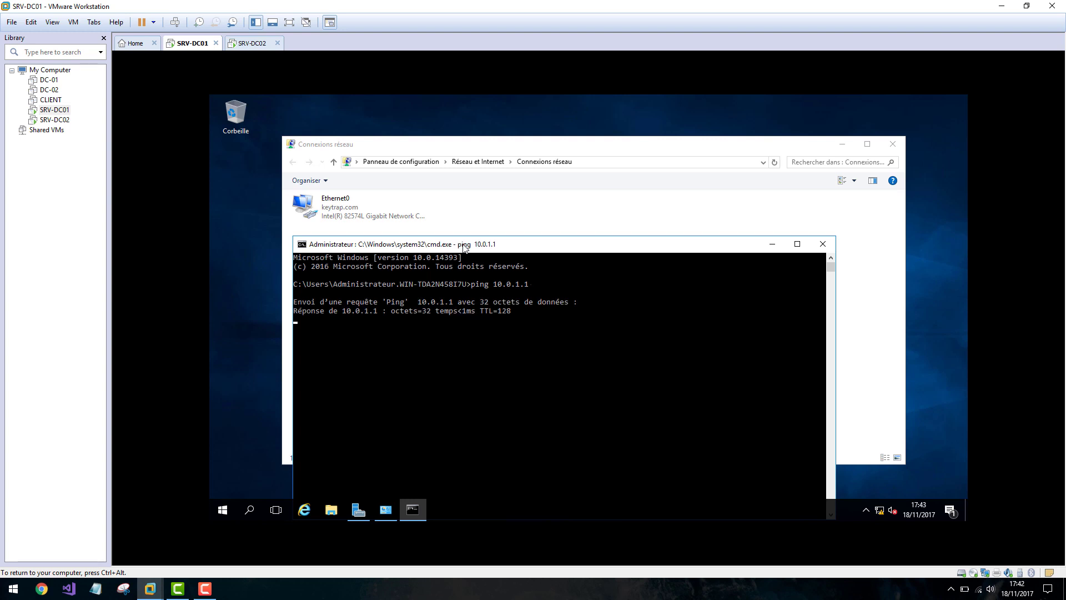
key("ctrl+c")
key("Up")
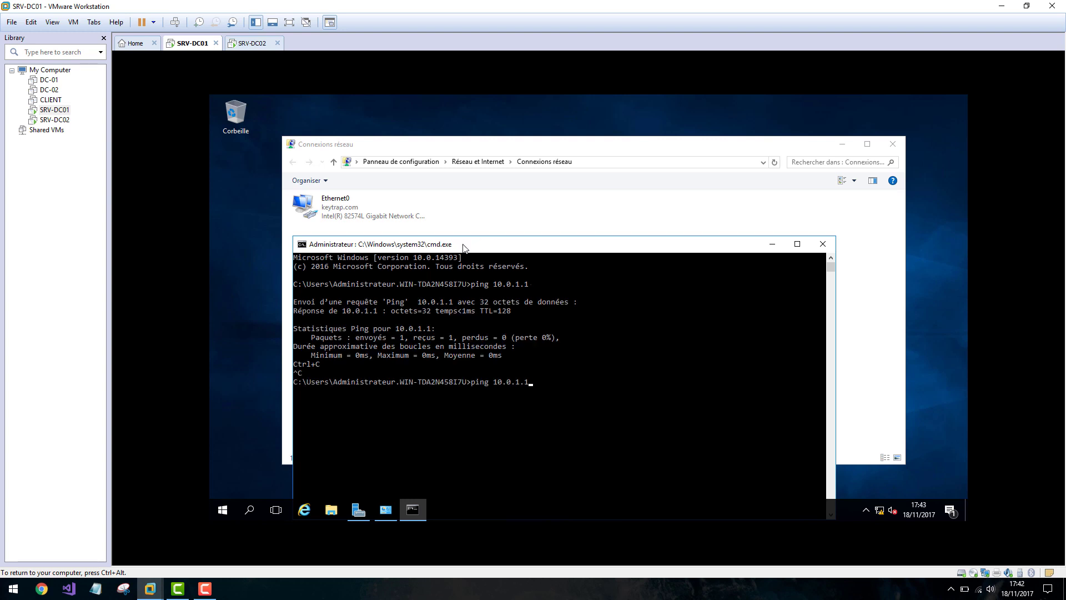
key("Return")
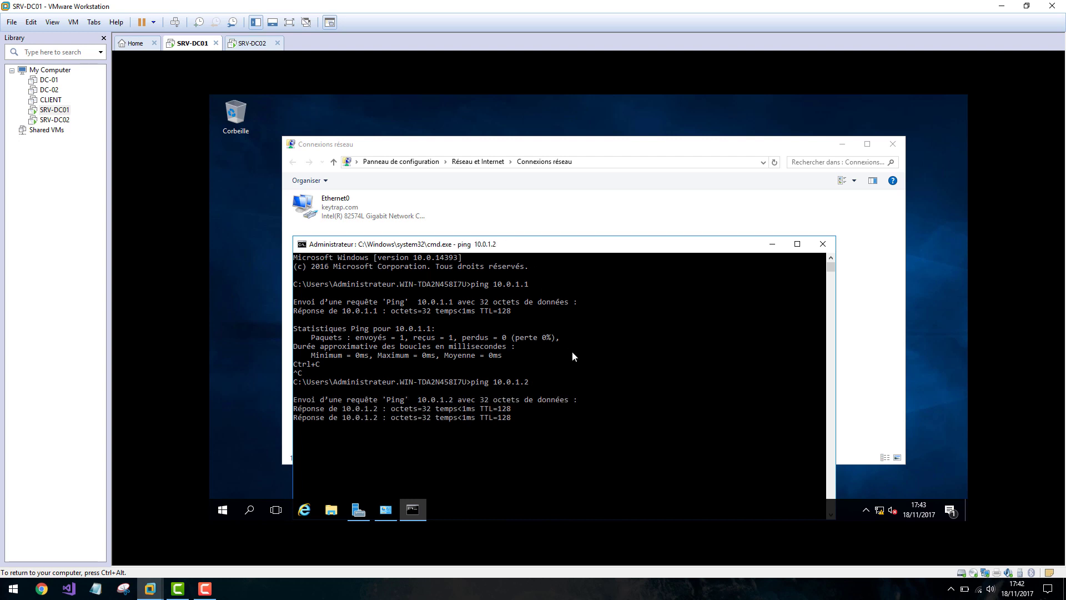
key("ctrl+c")
left_click(823, 244)
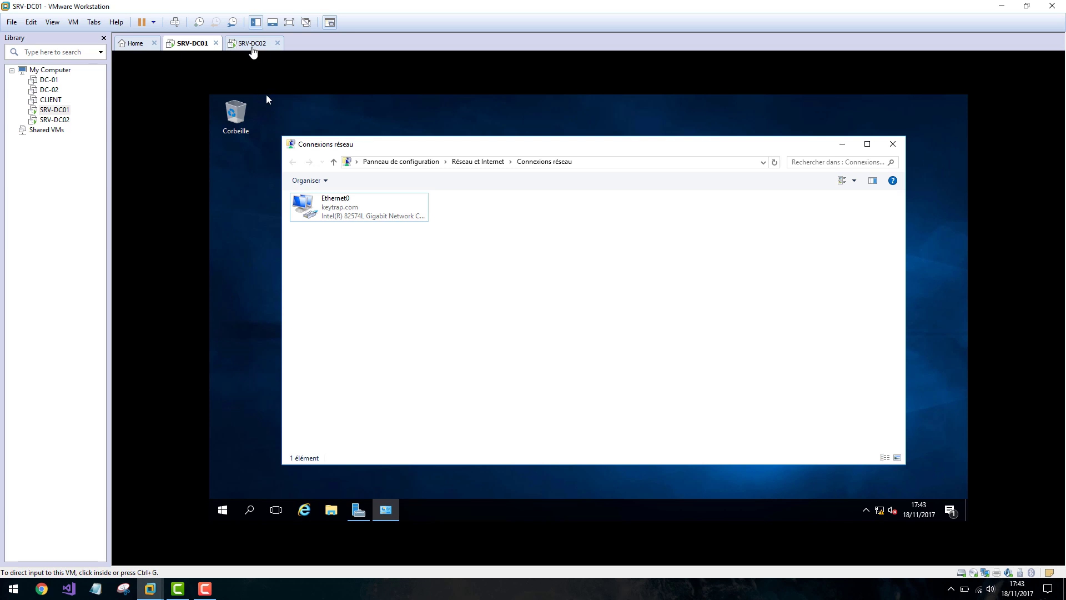
On SRV-DC02, close the command prompt and Network Connections windows.
left_click(252, 43)
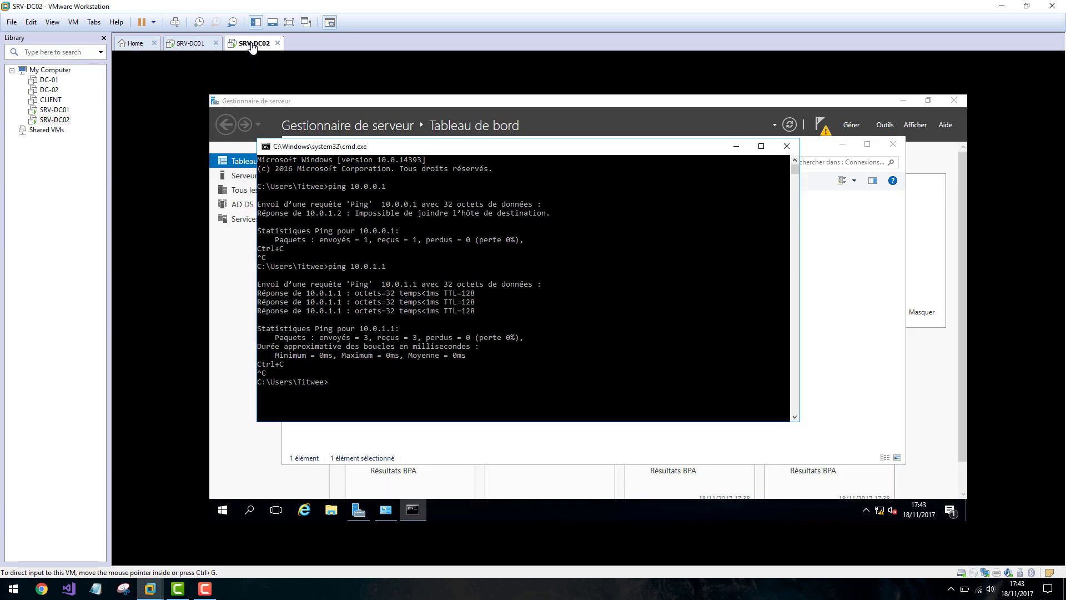
left_click(787, 146)
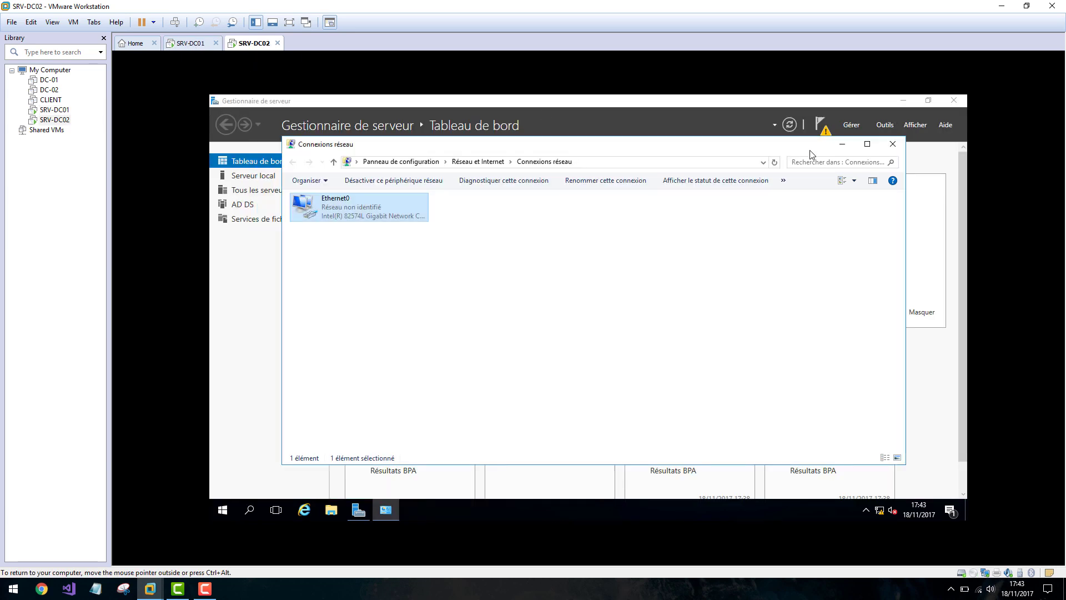
left_click(892, 144)
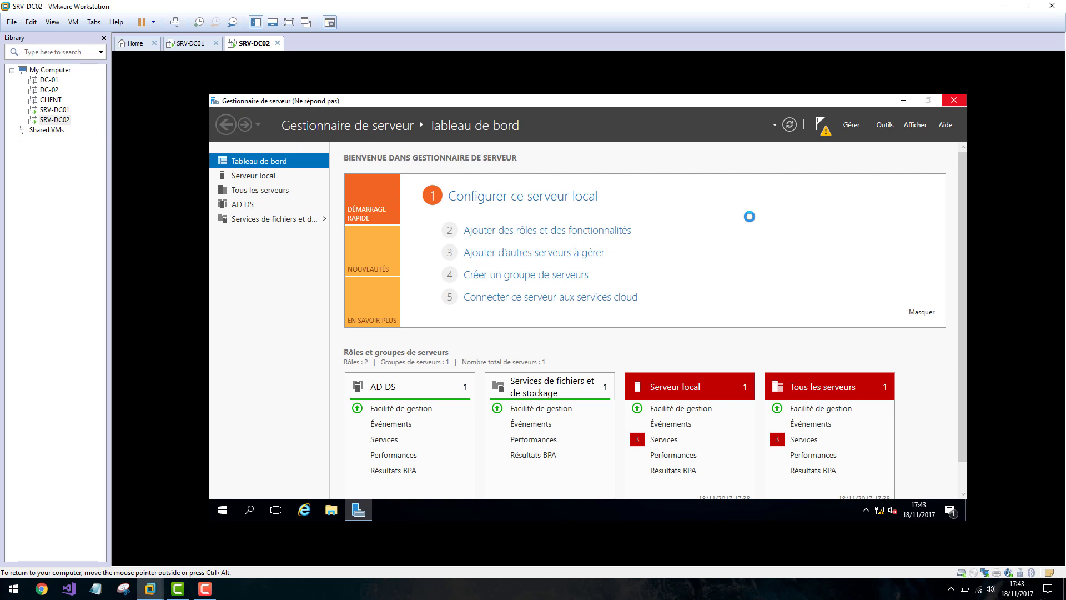
Launch 'Promouvoir ce serveur en contrôleur de domaine' from Server Manager's notification flag.
left_click(205, 588)
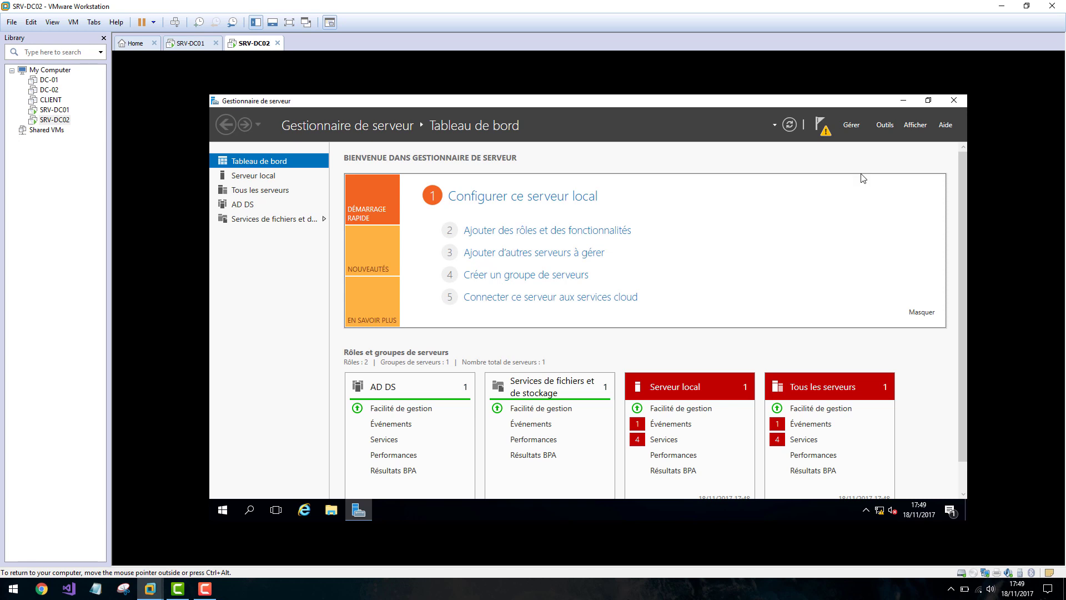
left_click(823, 129)
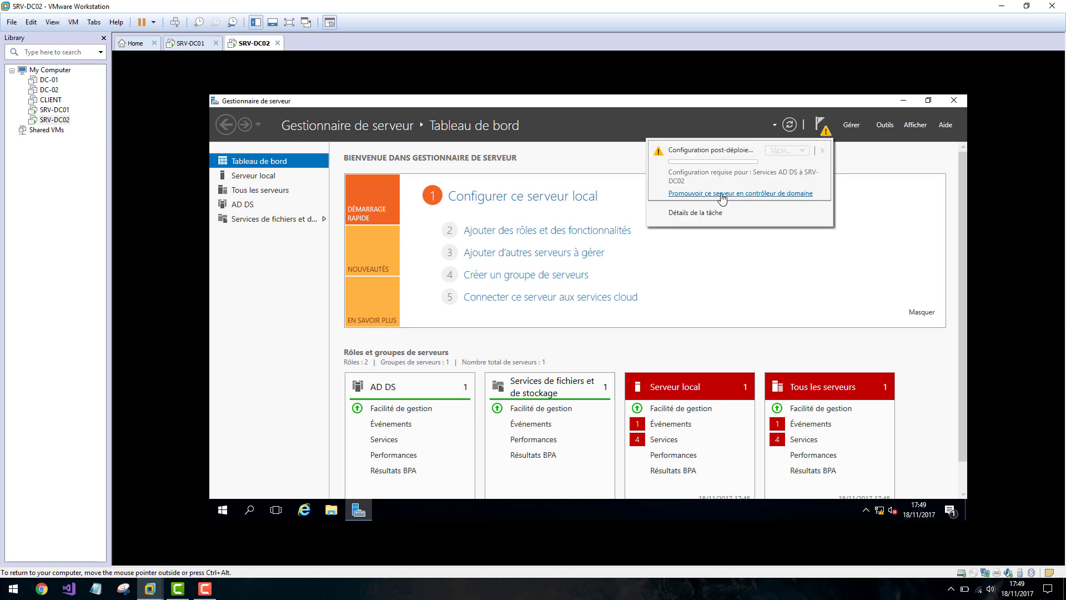
left_click(722, 194)
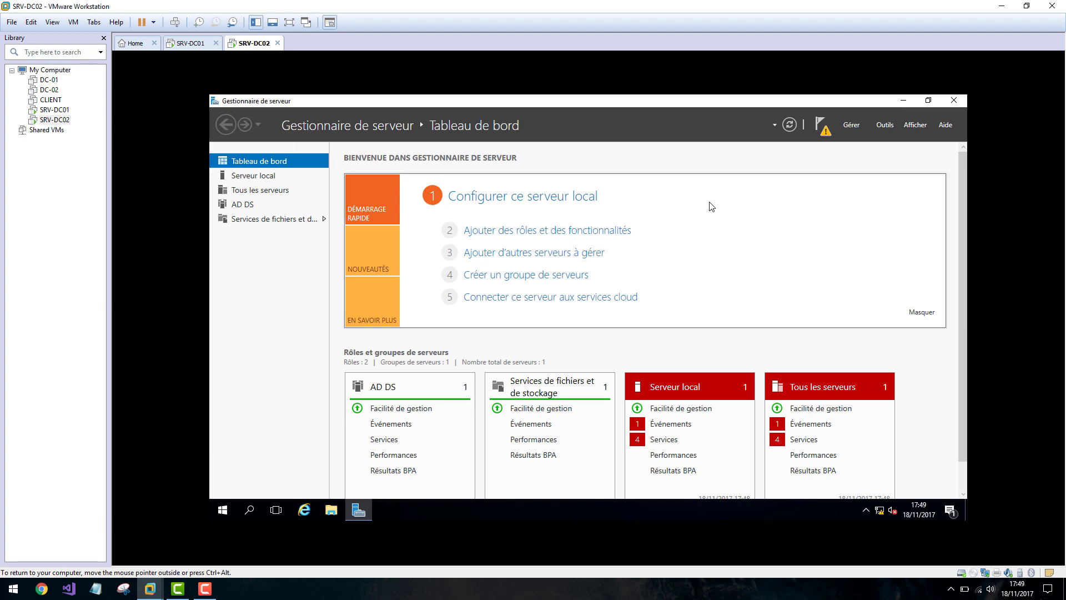
left_click_drag(466, 137, 530, 142)
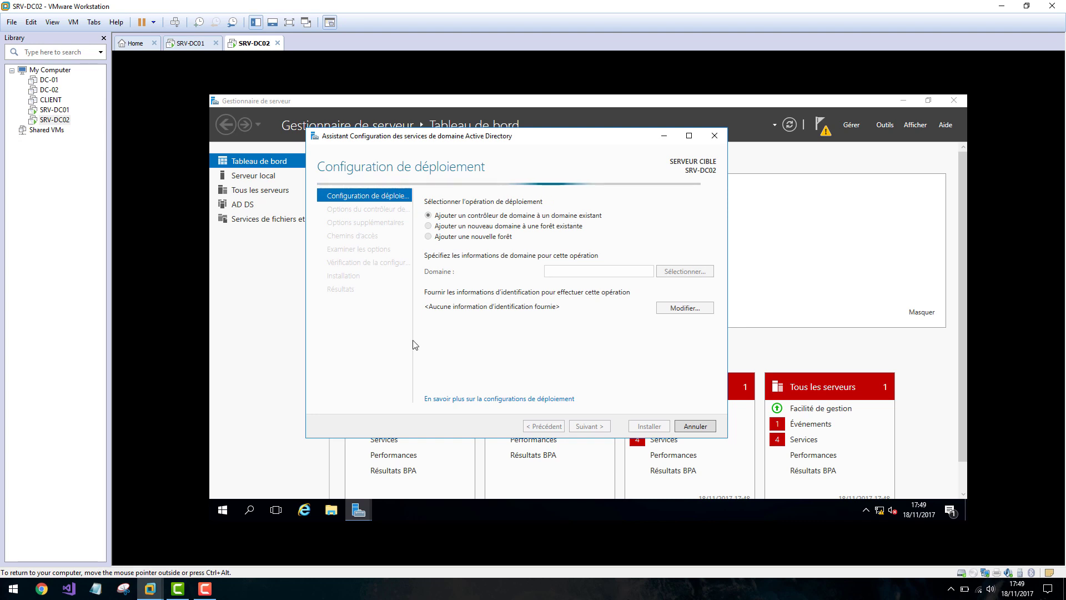
Open the Sécurité Windows credentials dialog for the existing domain deployment.
left_click(206, 589)
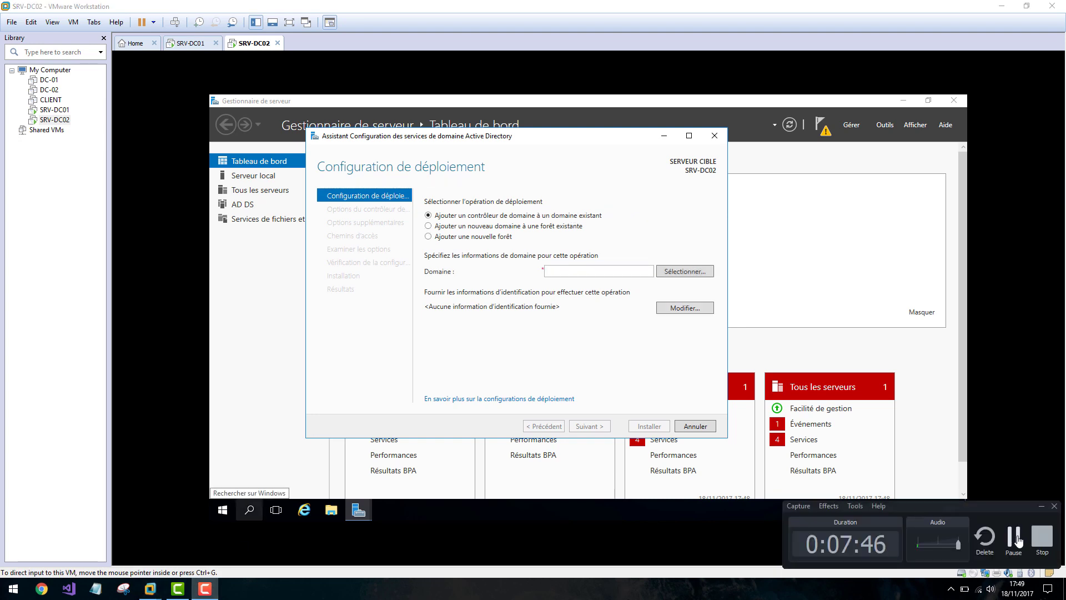
left_click(651, 335)
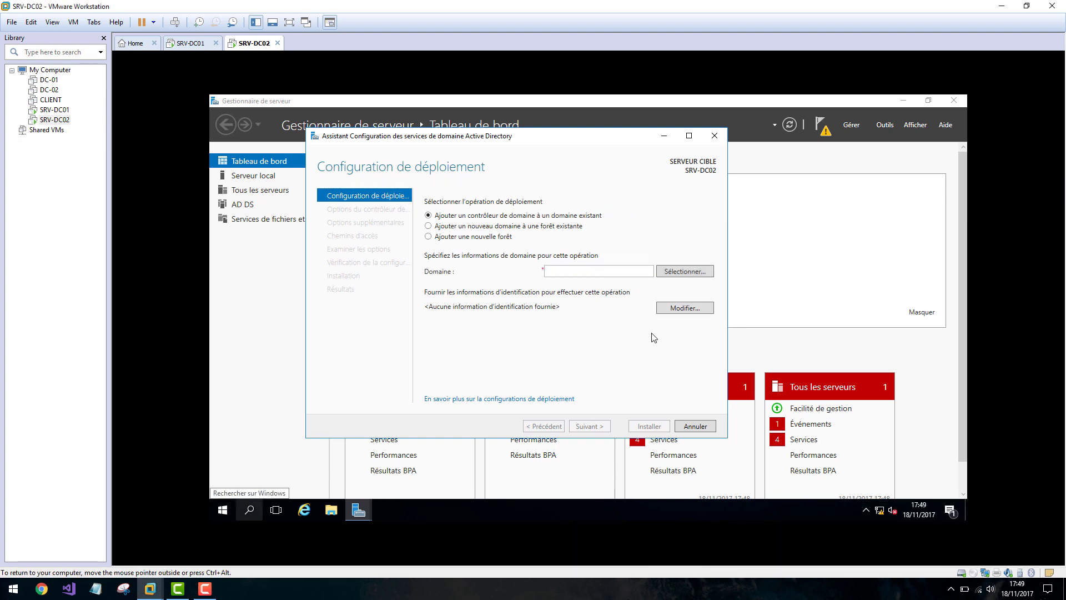
left_click(611, 273)
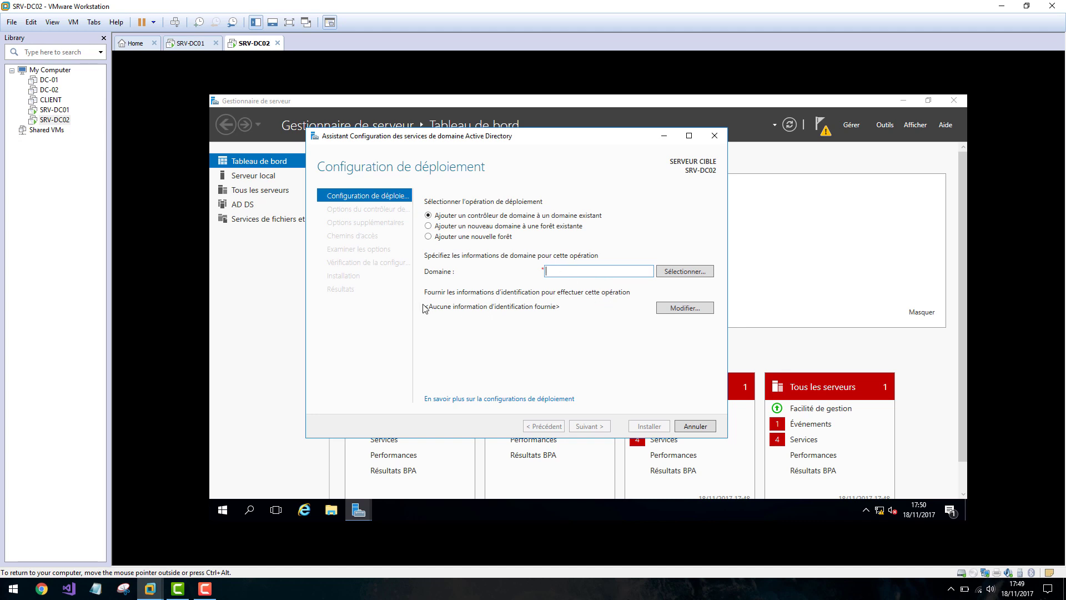
left_click(682, 308)
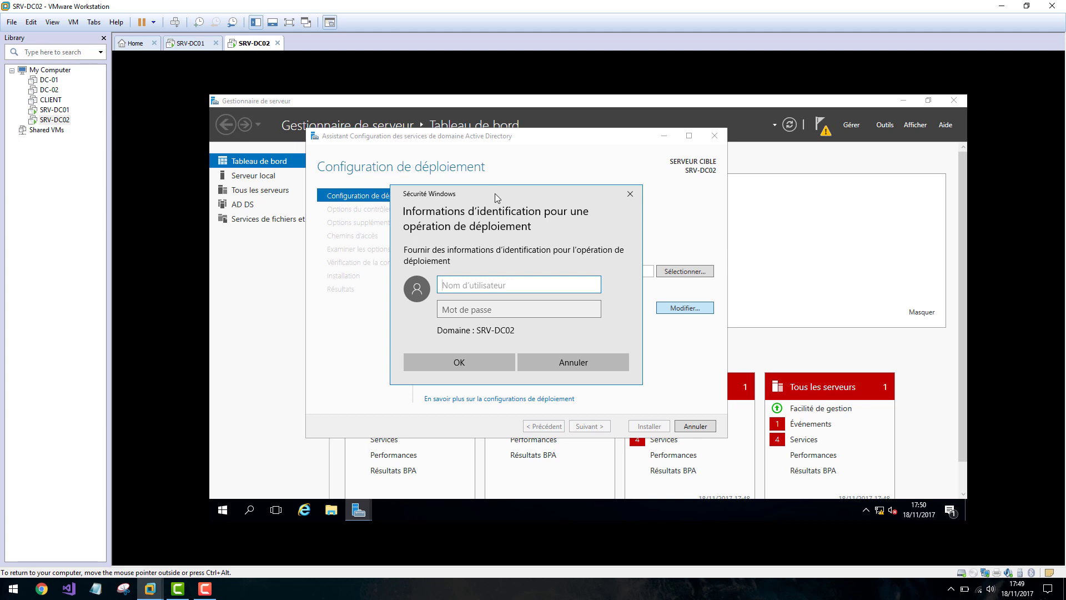
left_click_drag(494, 193, 514, 190)
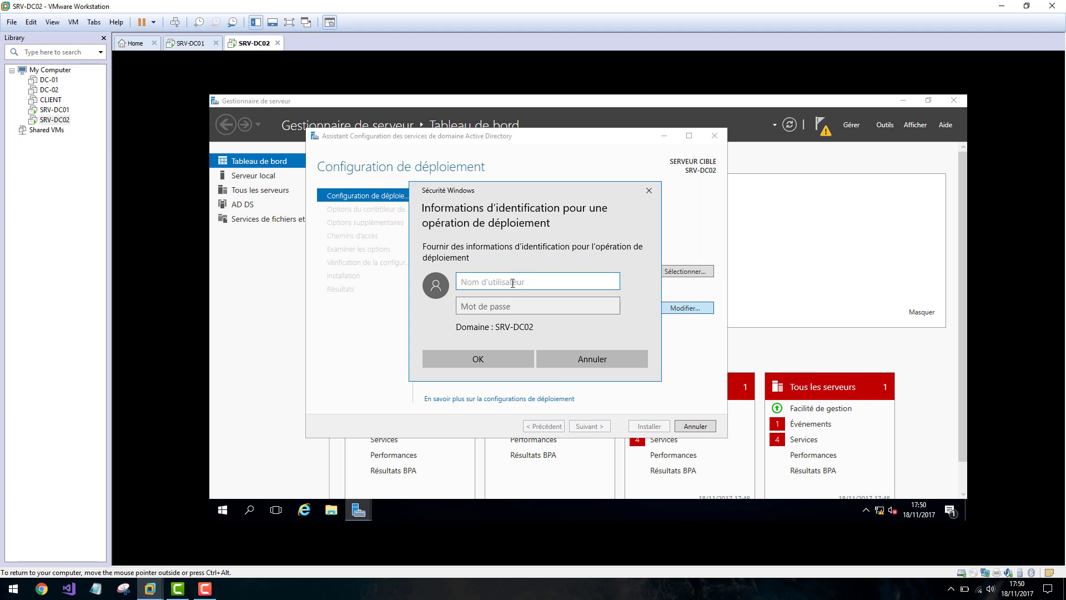
left_click(511, 283)
type("K")
key("BackSpace")
left_click(189, 43)
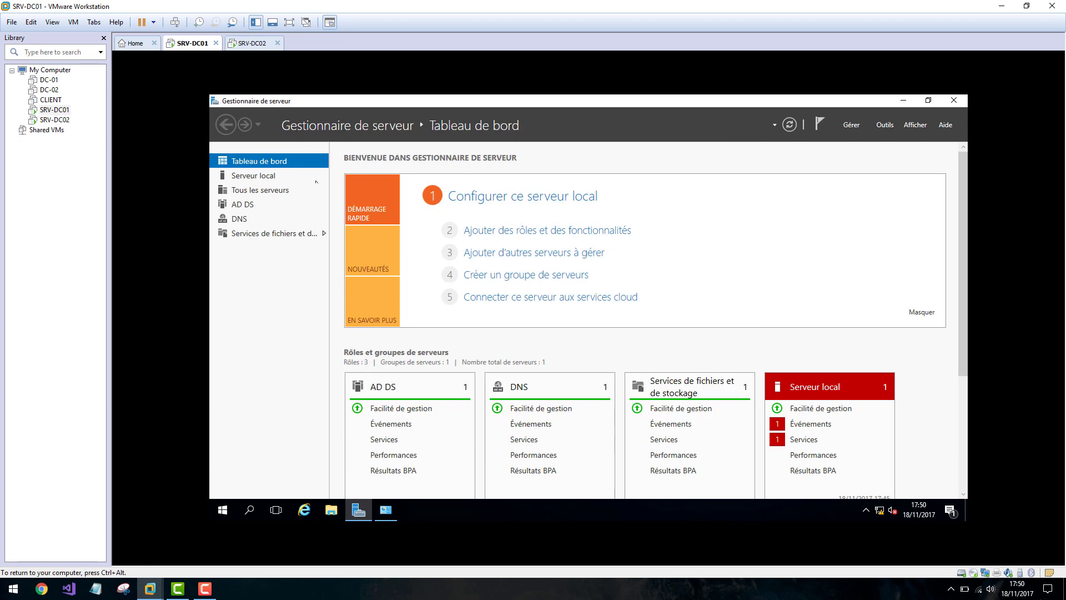
left_click(250, 43)
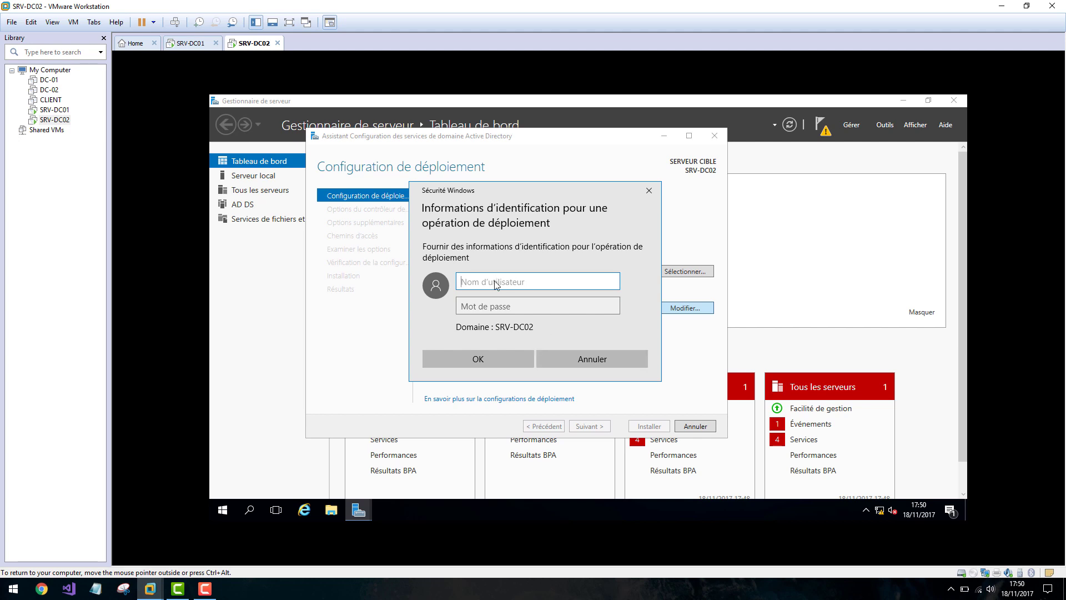
left_click(221, 510)
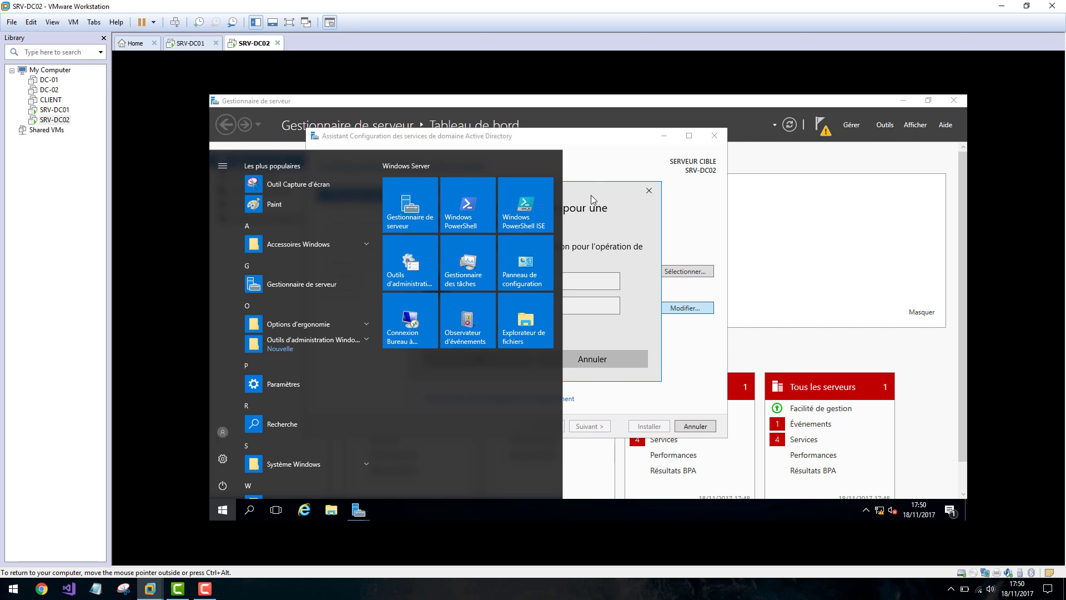
left_click(517, 280)
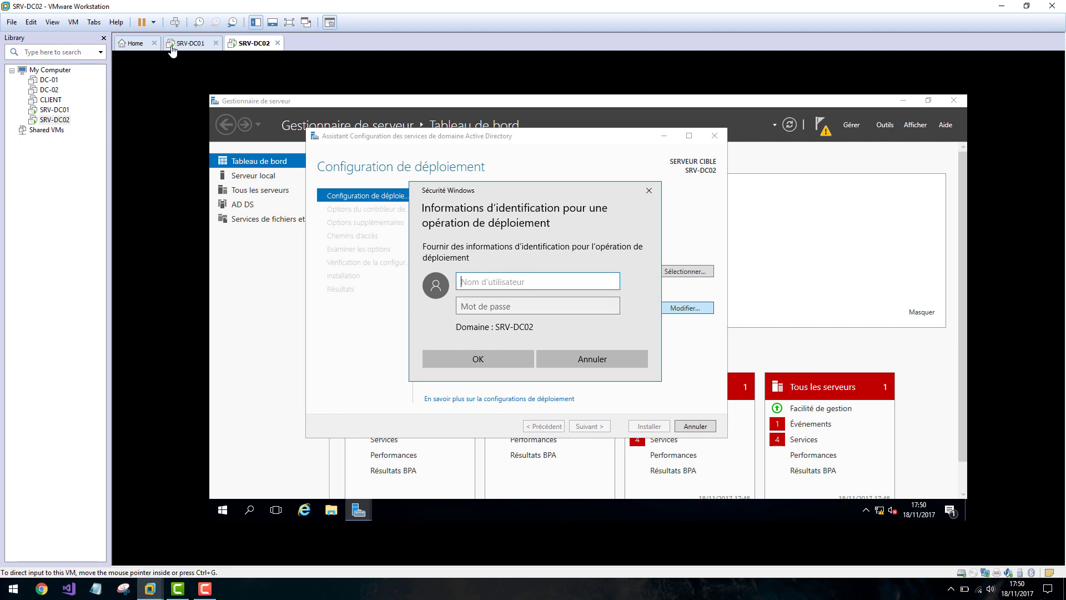
Enter the Keytrap domain administrator user name and password, and confirm.
type("Key")
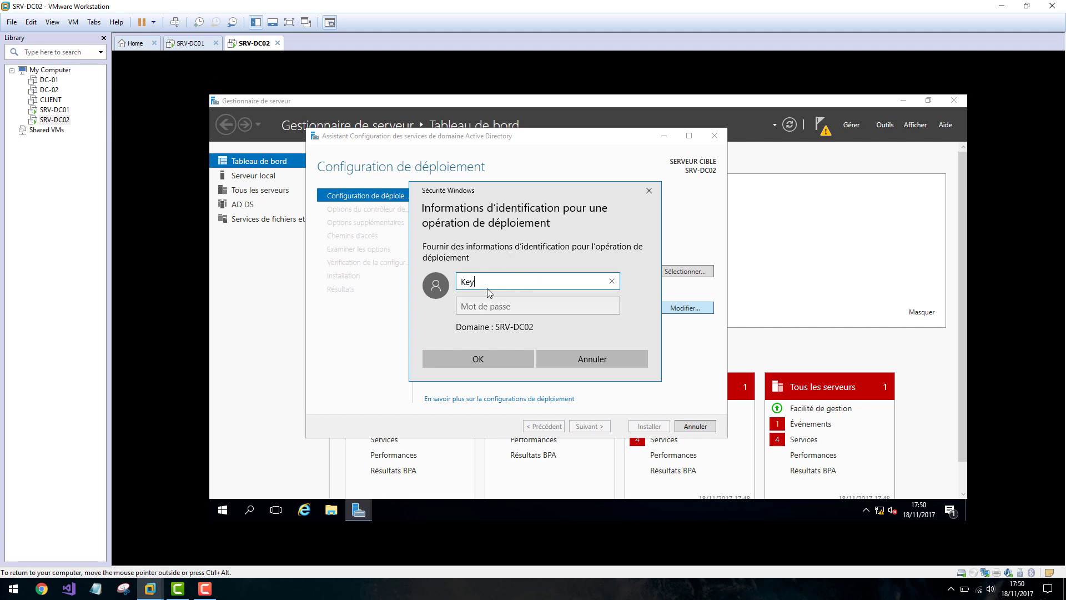
type("trap\\")
left_click_drag(489, 284, 464, 285)
left_click(523, 282)
type("Administrat")
type("ateur")
key("Tab")
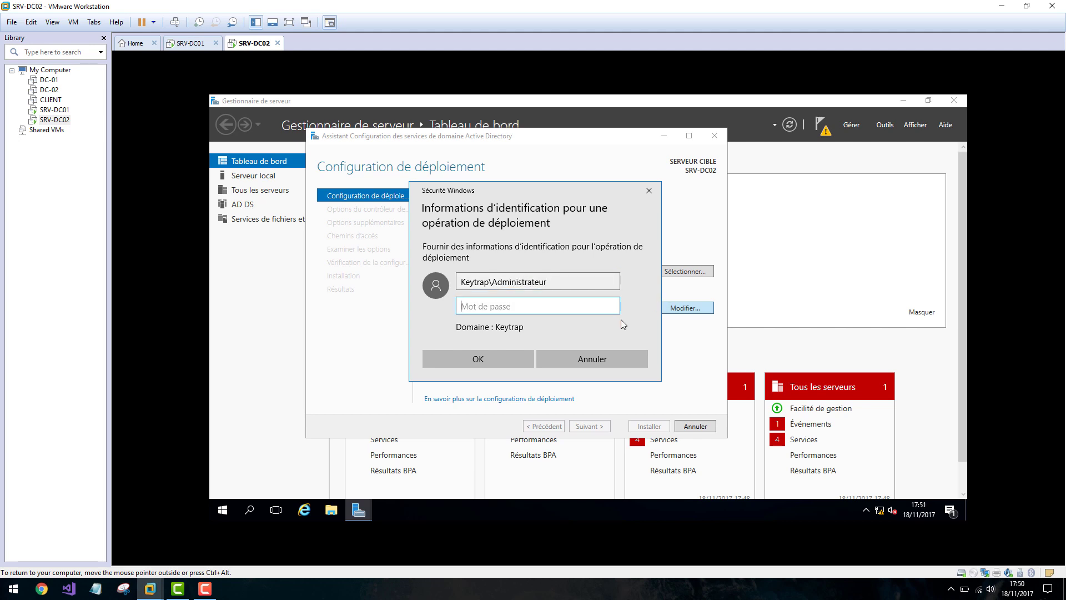
type("•••••••••")
left_click(498, 356)
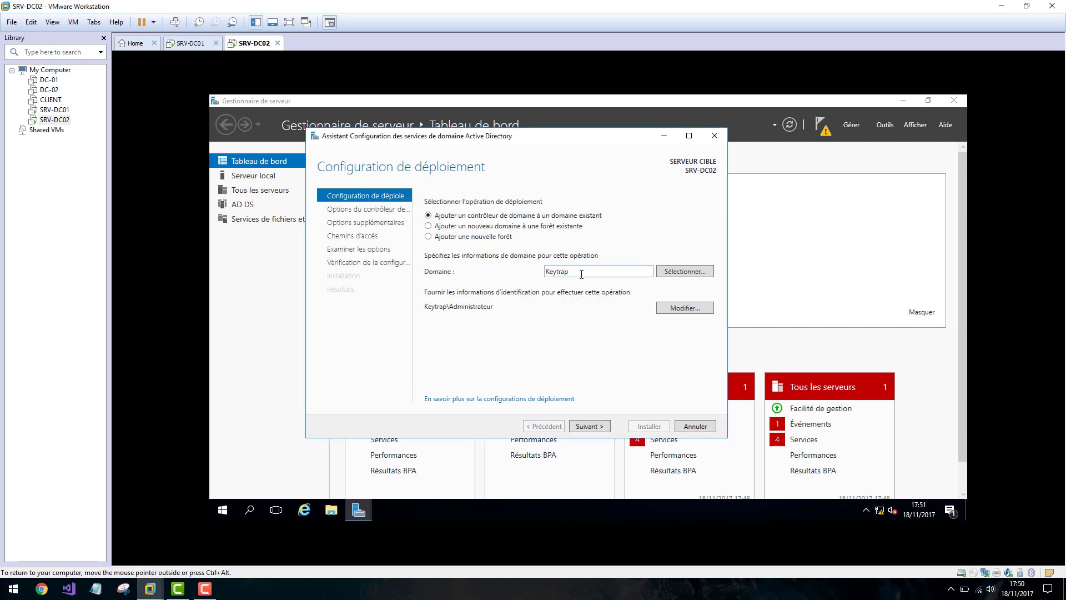
Accept the Keytrap domain and advance to the domain controller options.
double_click(562, 272)
left_click(594, 428)
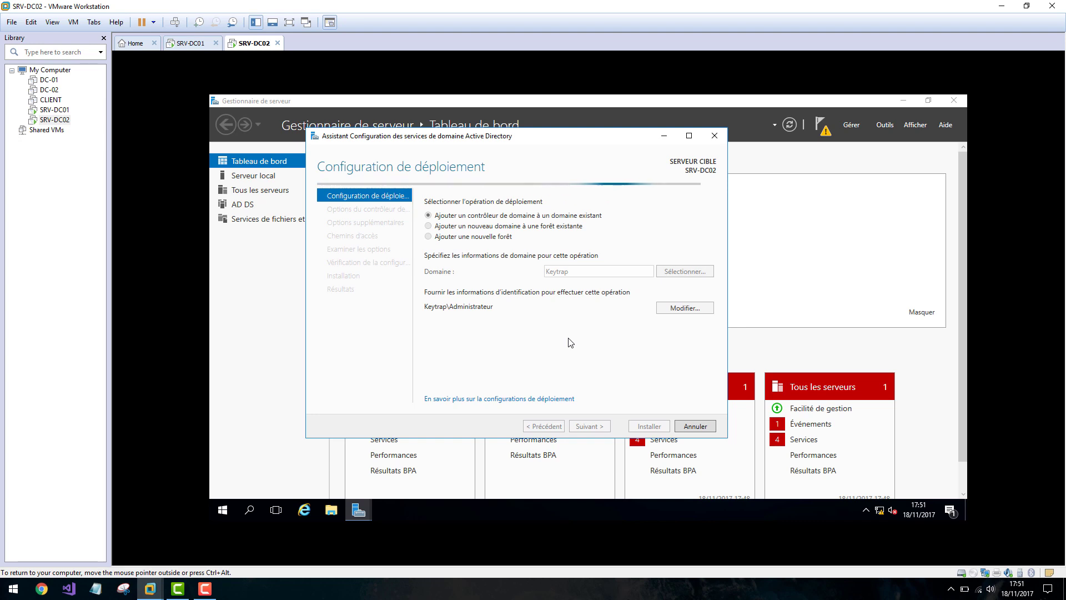
left_click(205, 589)
left_click(1013, 538)
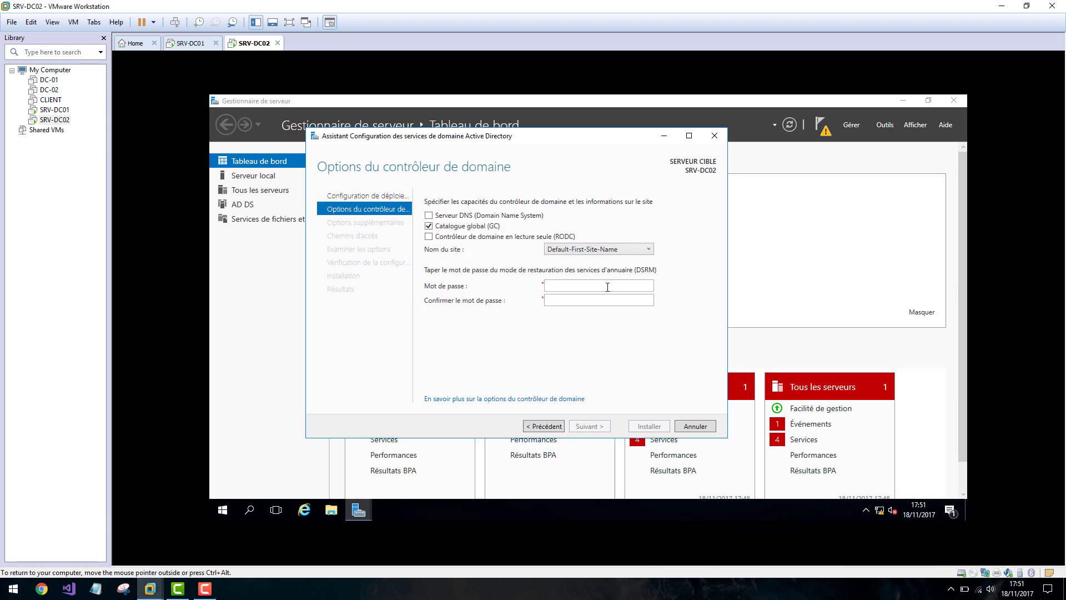
Tick Serveur DNS, enter the DSRM password in both fields, and continue.
left_click(430, 216)
left_click(605, 287)
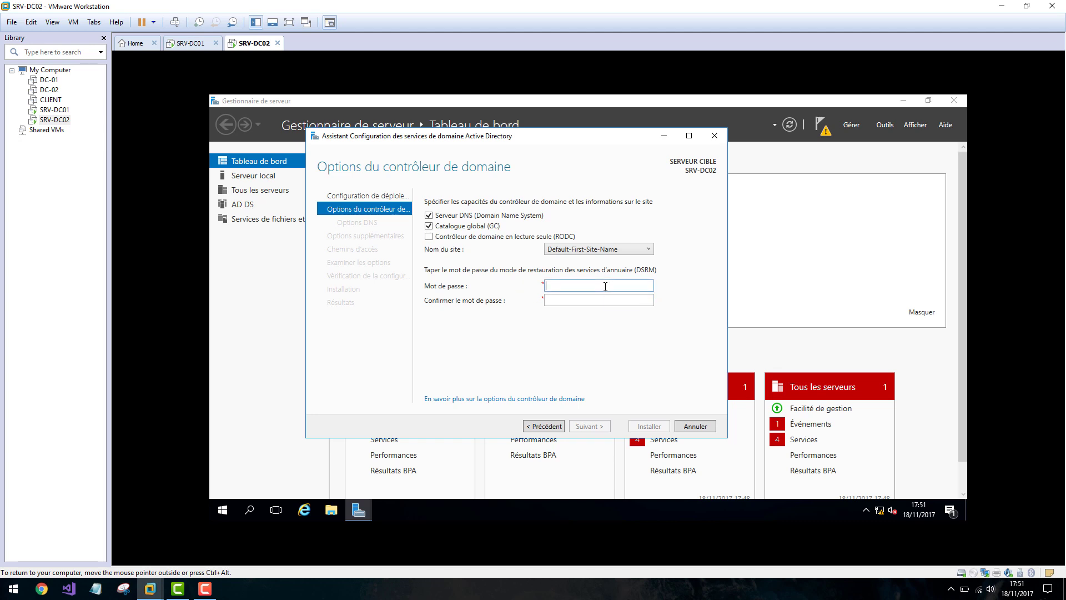
type("•••••••••")
key("Tab")
type("•••••••••")
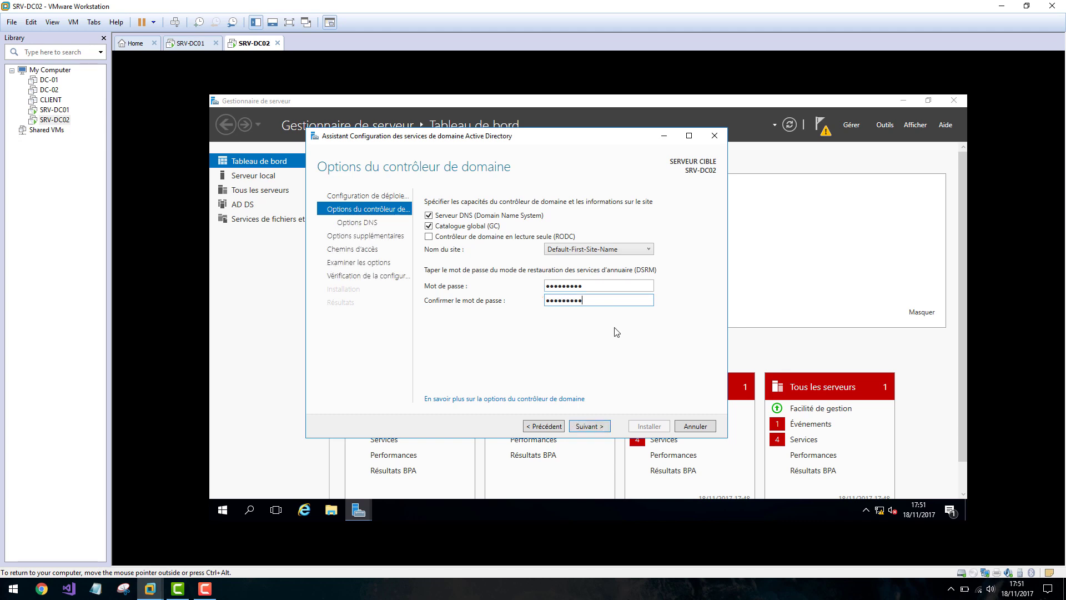
left_click(600, 427)
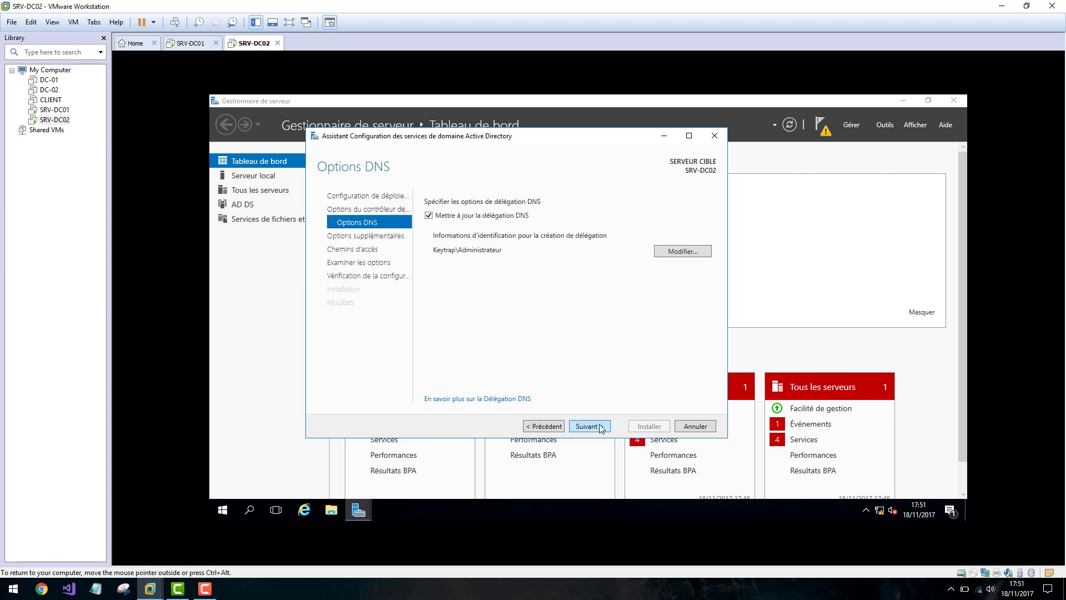
Leave DNS delegation unchecked and move past the DNS Options step.
left_click(430, 217)
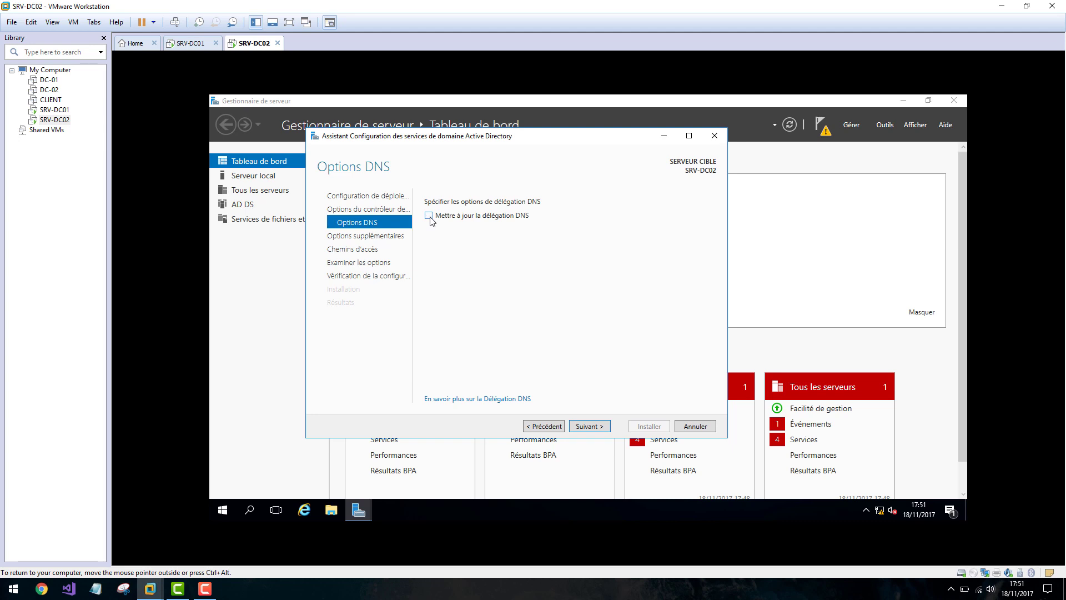
left_click(592, 425)
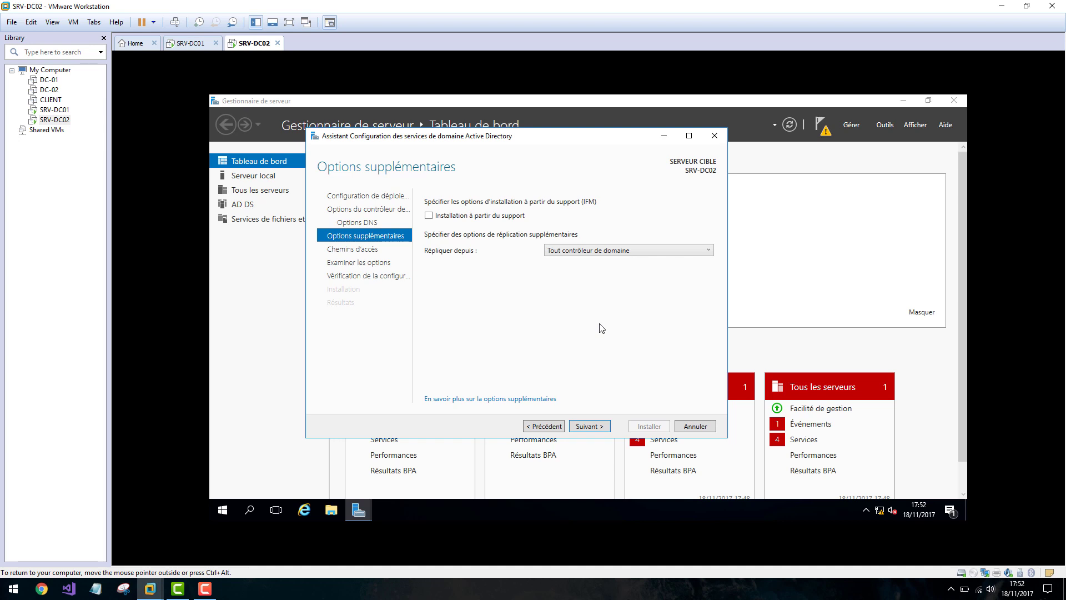
left_click(198, 44)
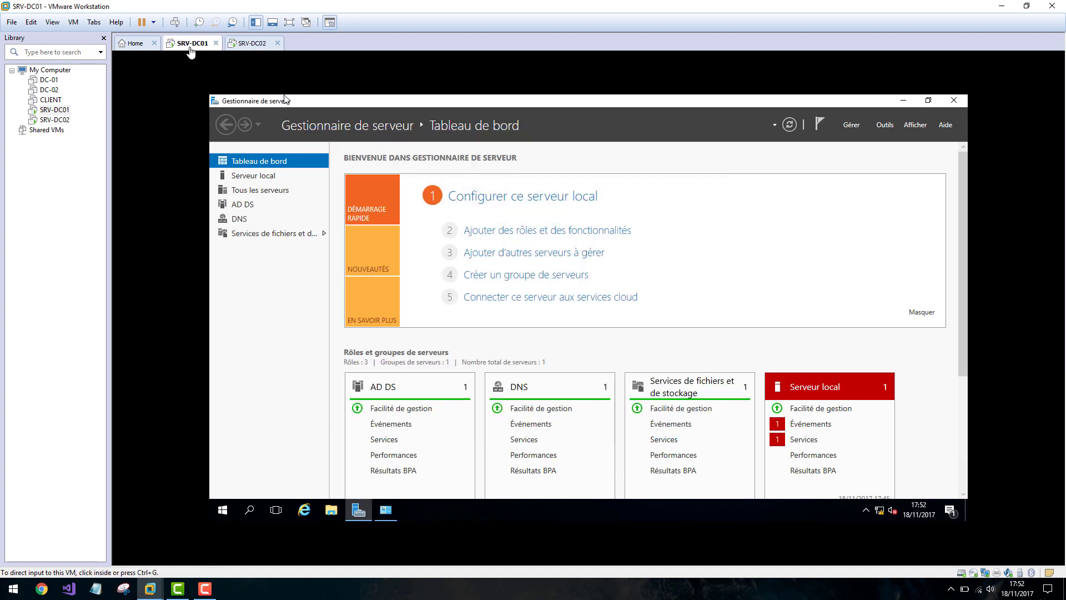
left_click(243, 46)
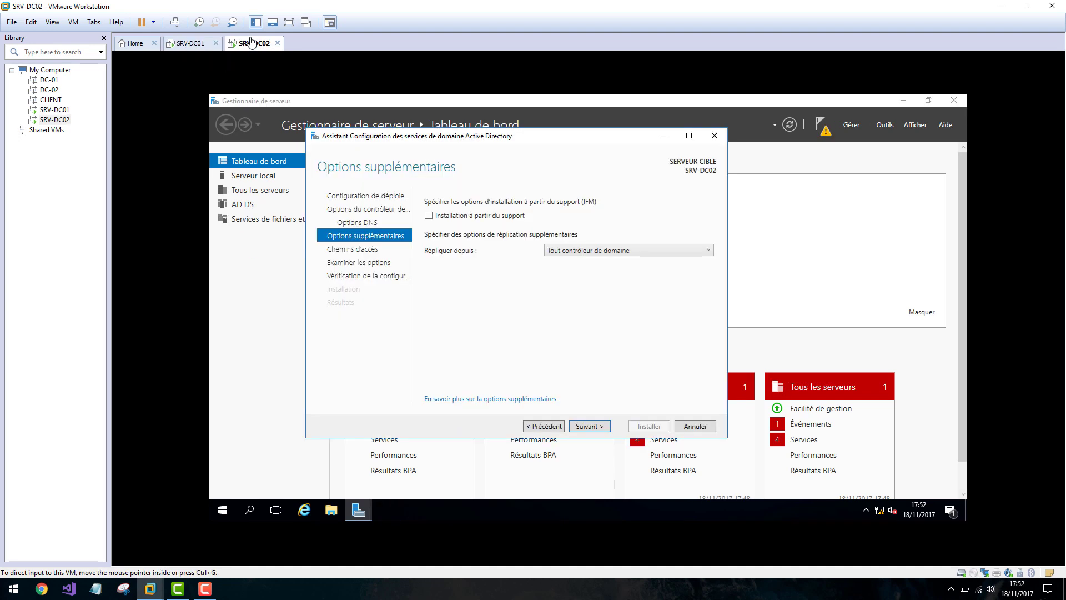
Choose SRV-DC01.keytrap.com as the replication source and advance past the paths step.
left_click(608, 253)
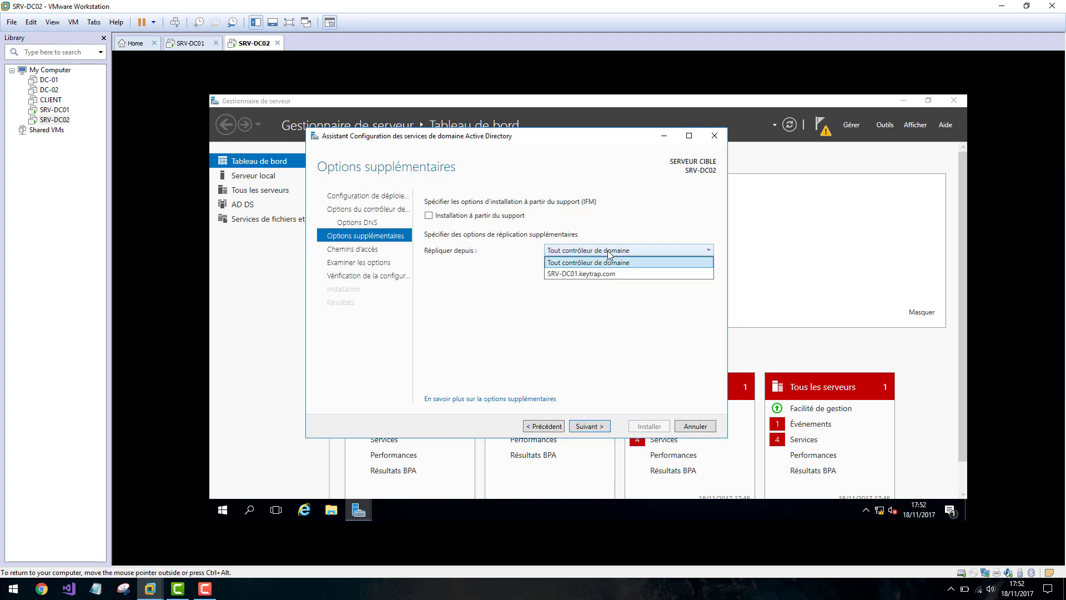
left_click(586, 274)
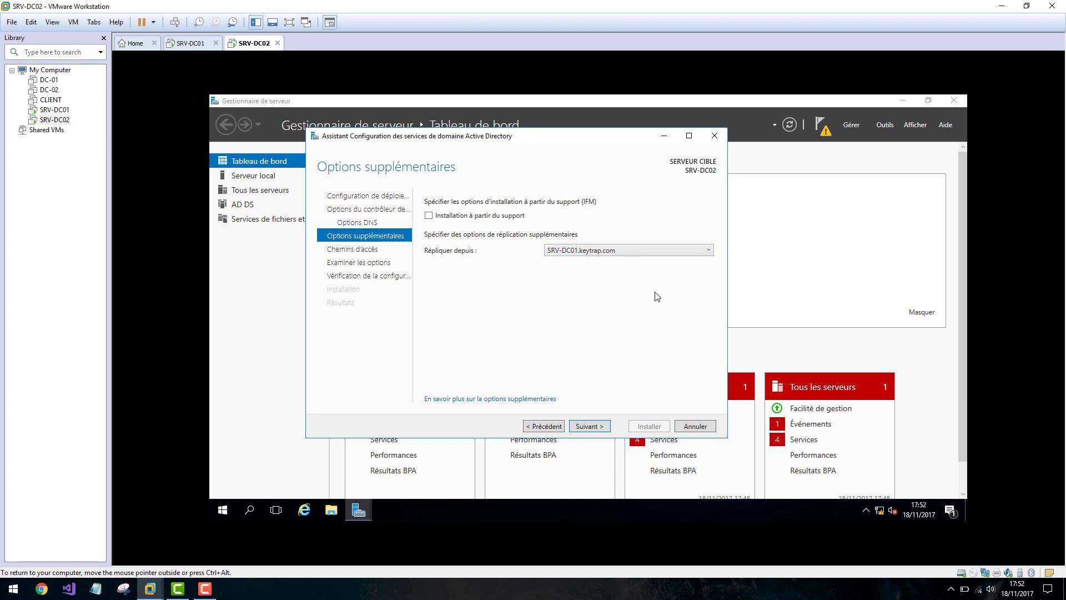
left_click(589, 427)
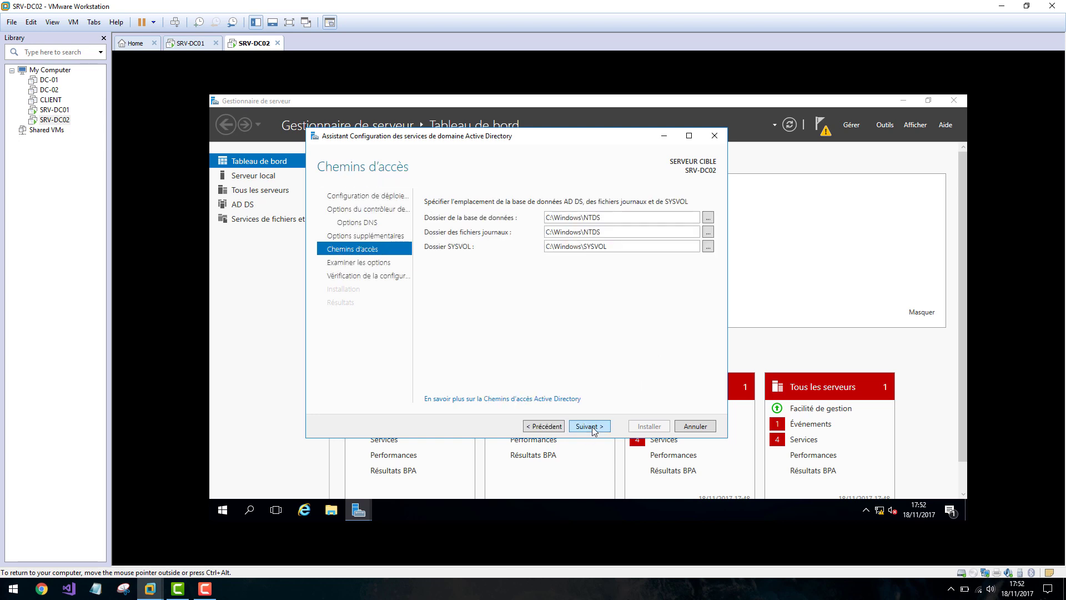
left_click(592, 428)
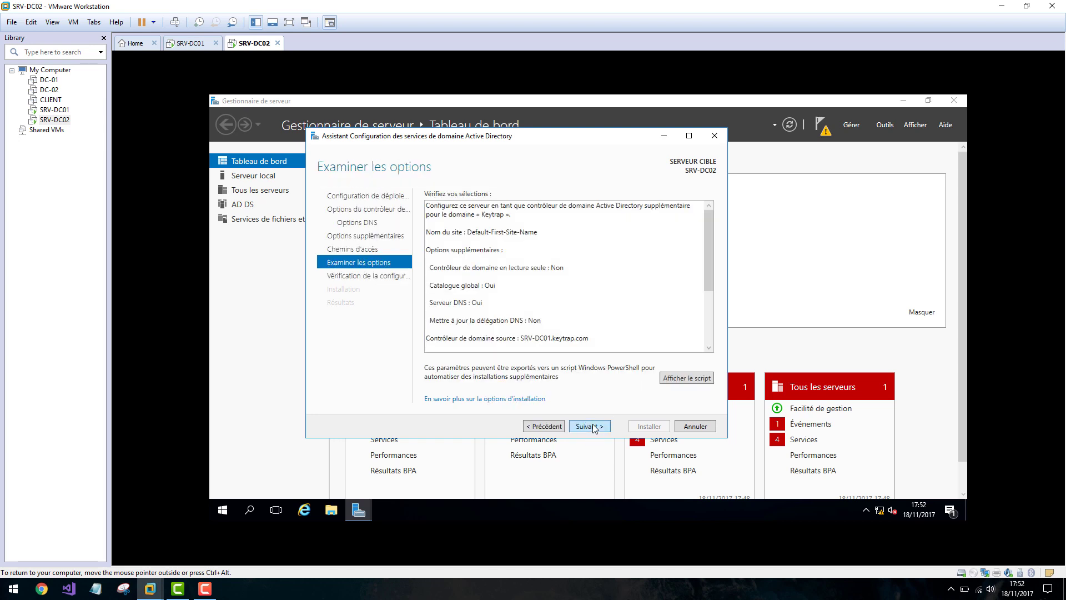
Pass the prerequisite check, install the domain controller, then close the wizard and Server Manager.
left_click(591, 426)
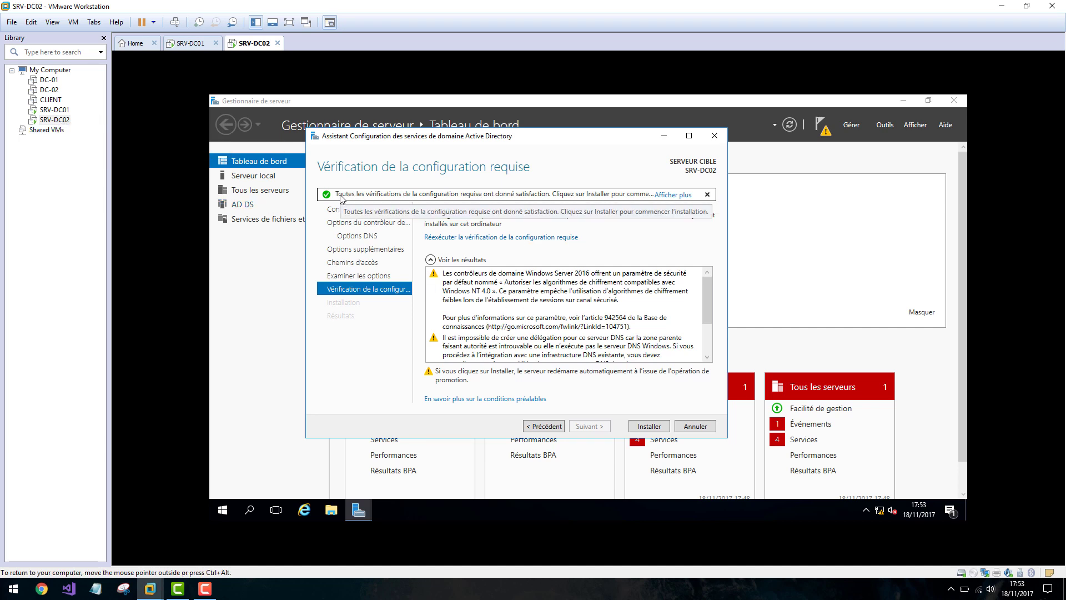
left_click(649, 430)
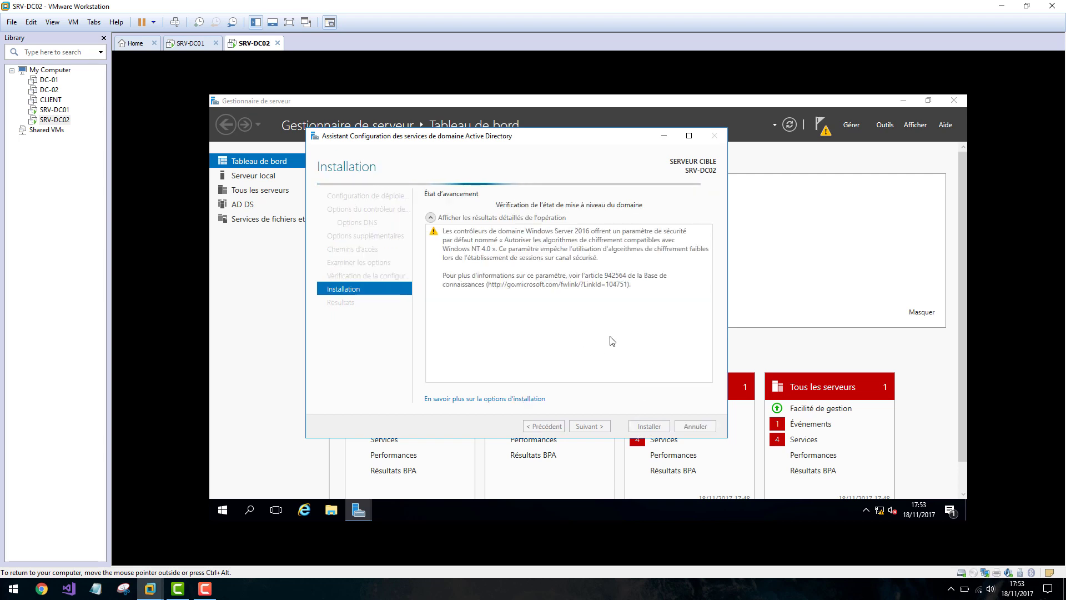
left_click(206, 589)
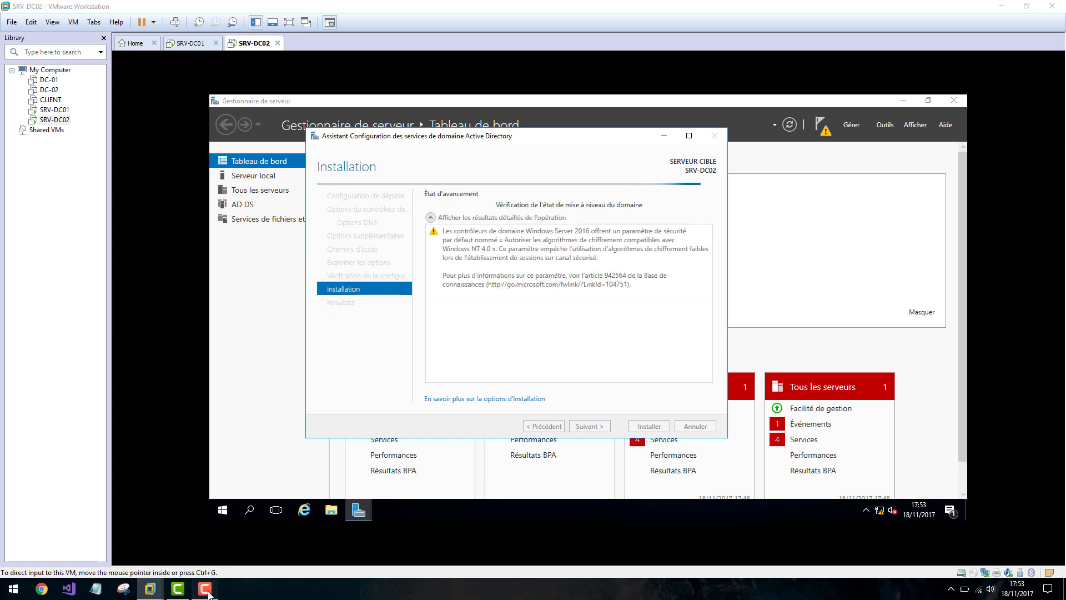
left_click(1012, 536)
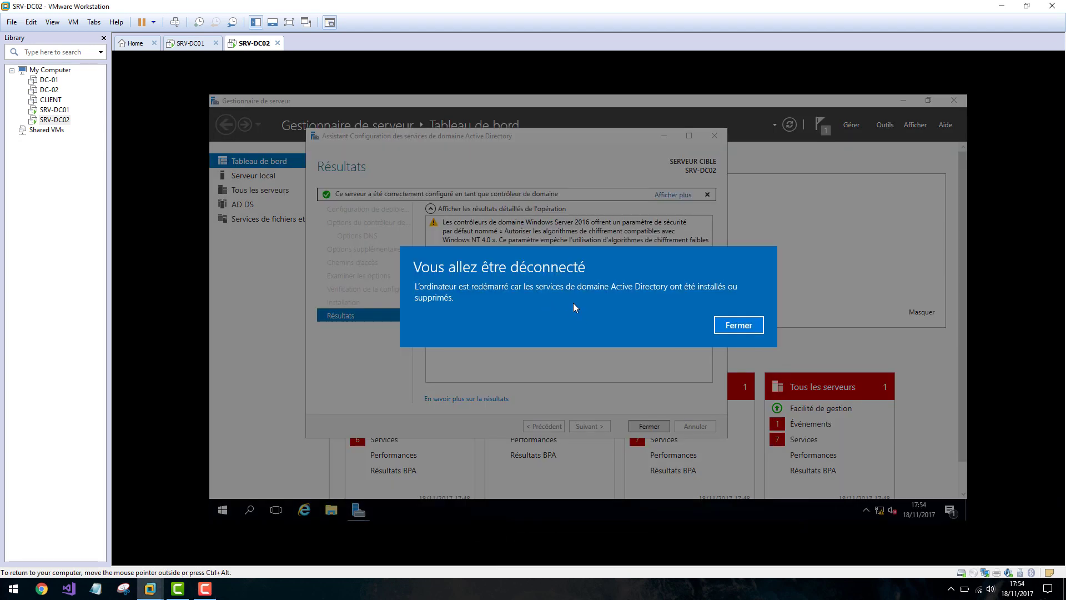
left_click(734, 327)
left_click(650, 426)
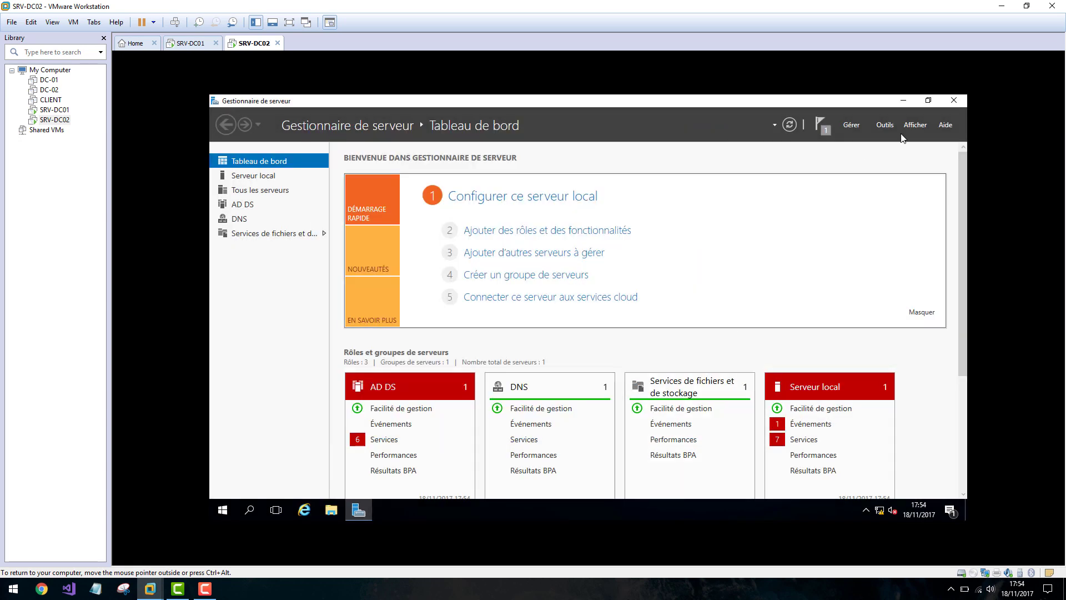
left_click(956, 101)
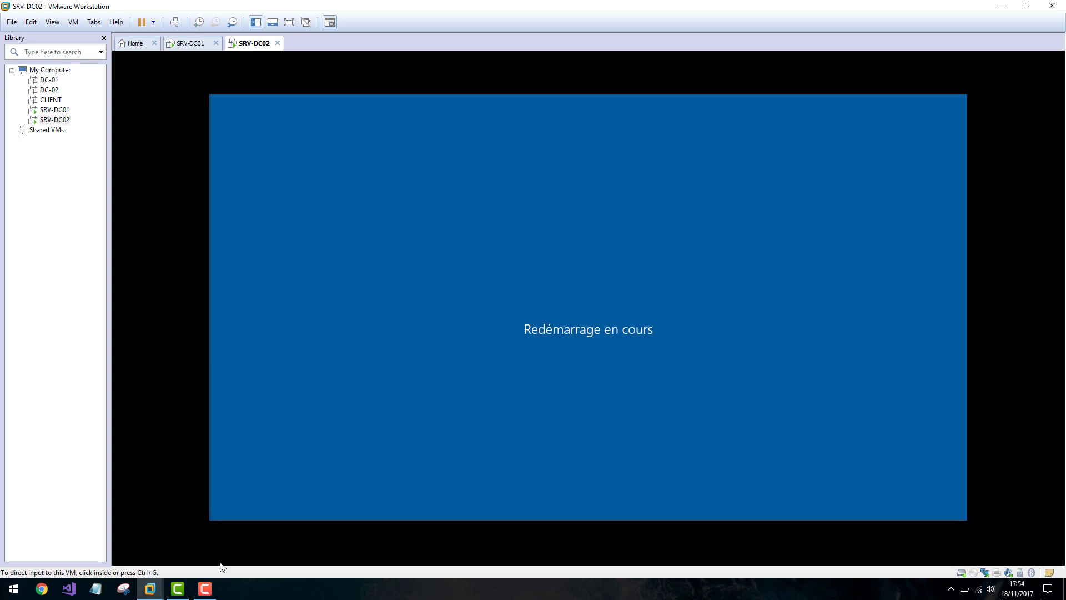
Open SRV-DC02's virtual machine settings and close them unchanged.
left_click(205, 588)
left_click(1014, 538)
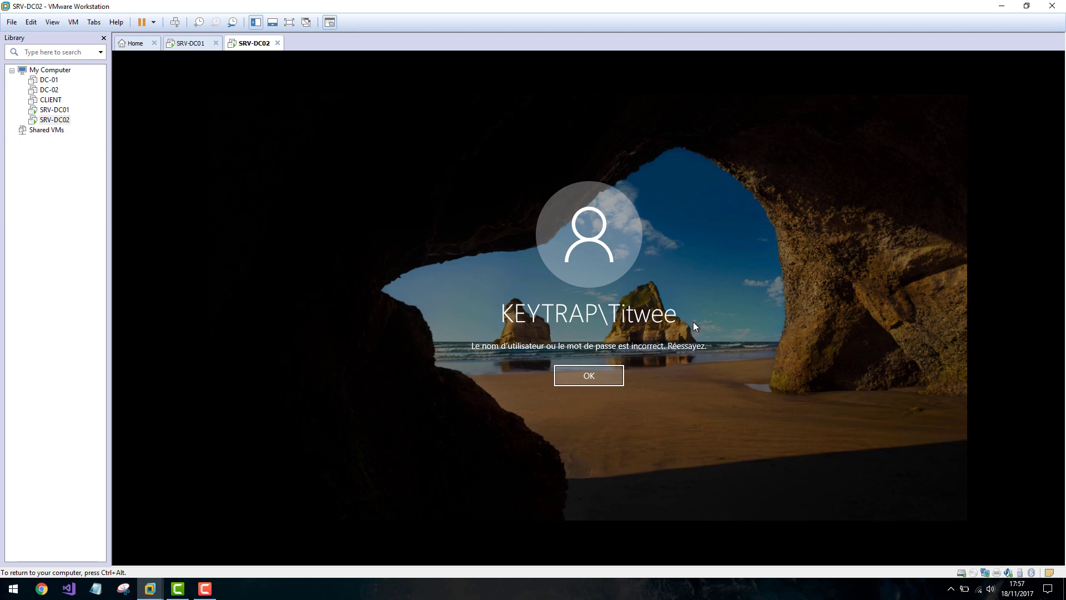
right_click(53, 120)
left_click(96, 309)
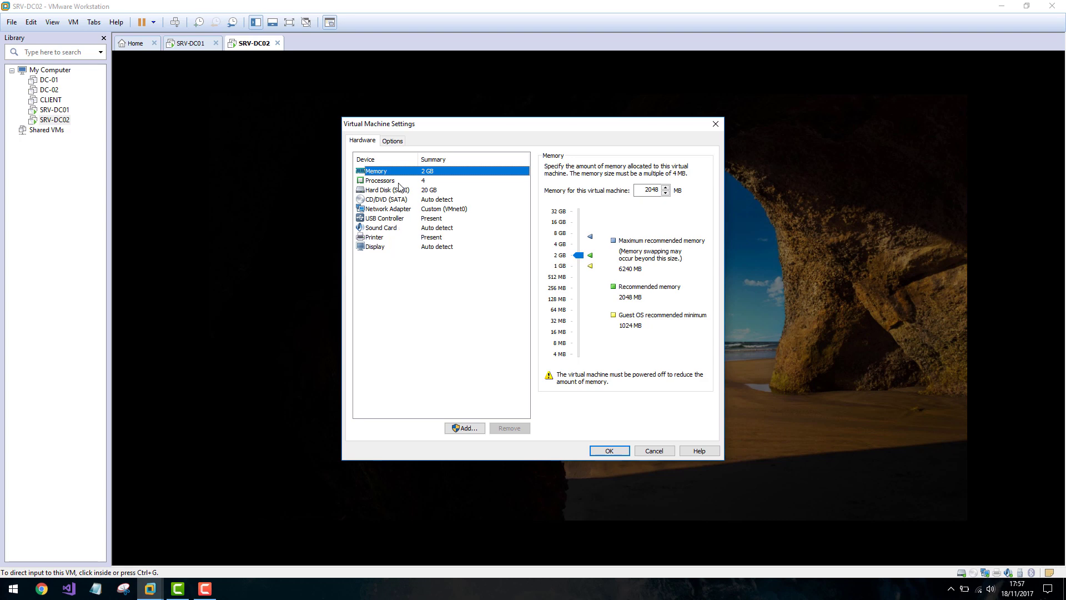
left_click(715, 124)
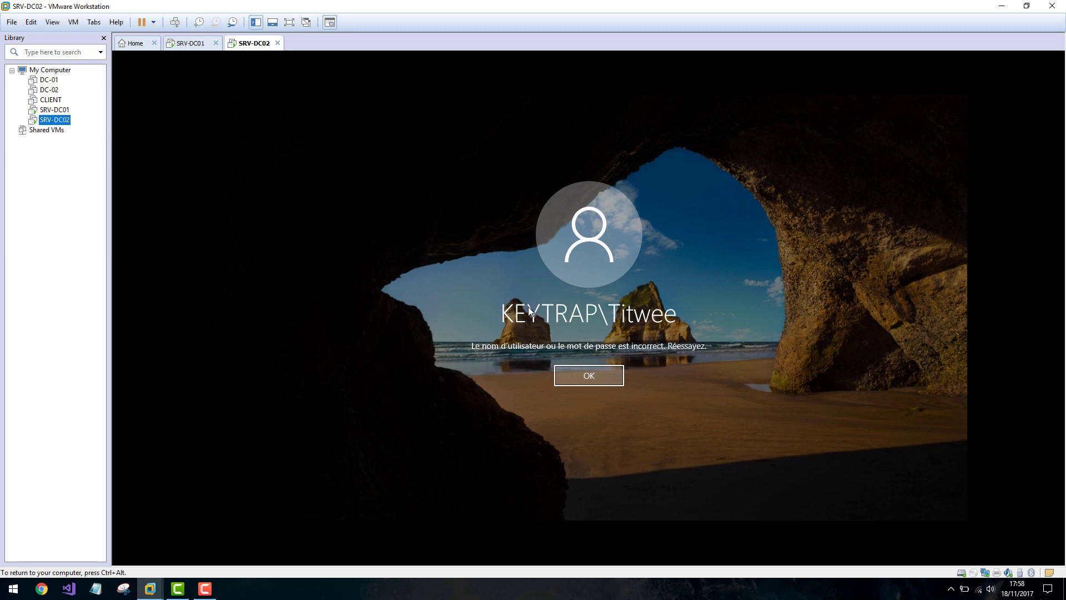
Dismiss the wrong-password error and sign in as KEYTRAP\Administrateur with the account password.
left_click(597, 374)
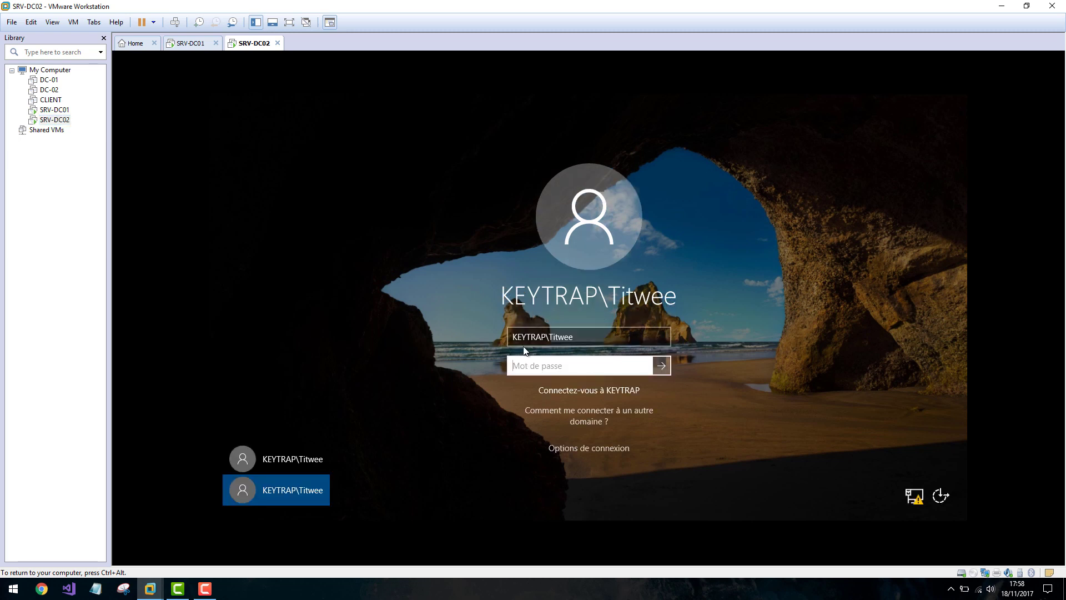
left_click_drag(548, 337, 714, 331)
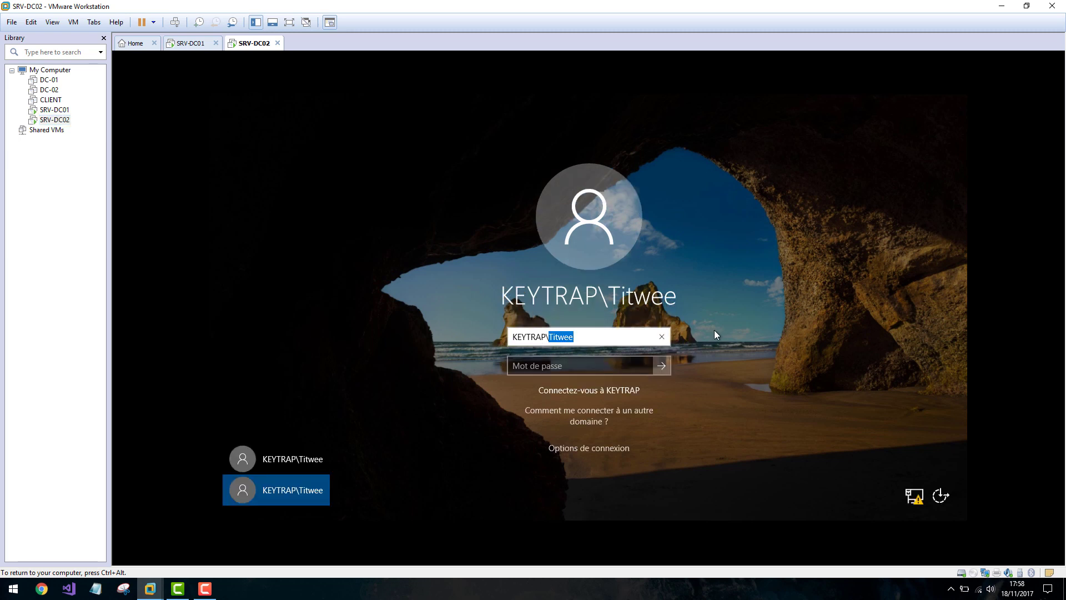
type("Administrateur")
key("Tab")
type("••••")
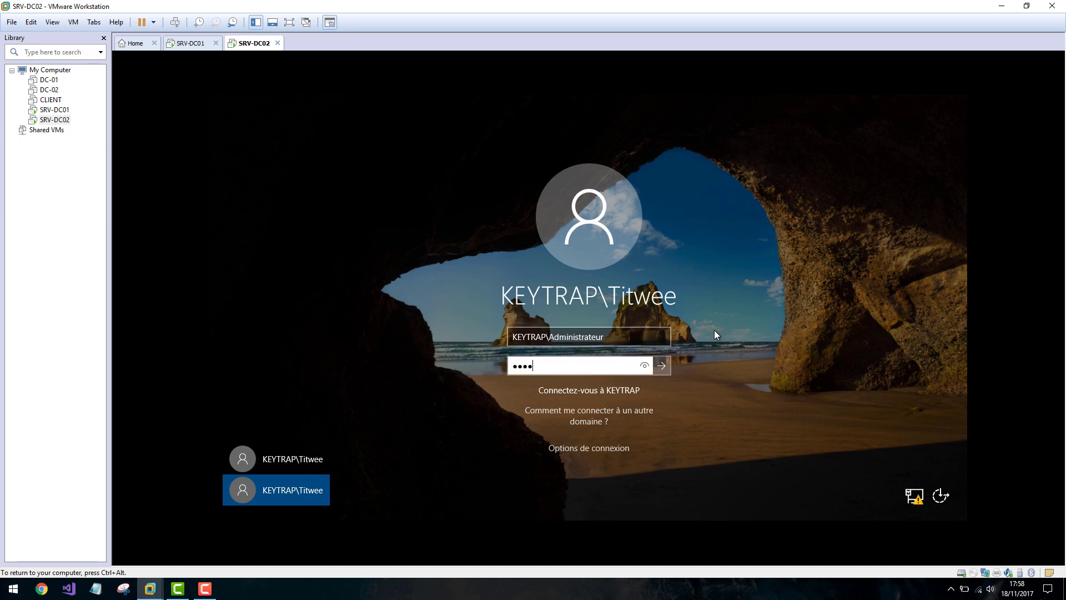
type("•••••")
key("Return")
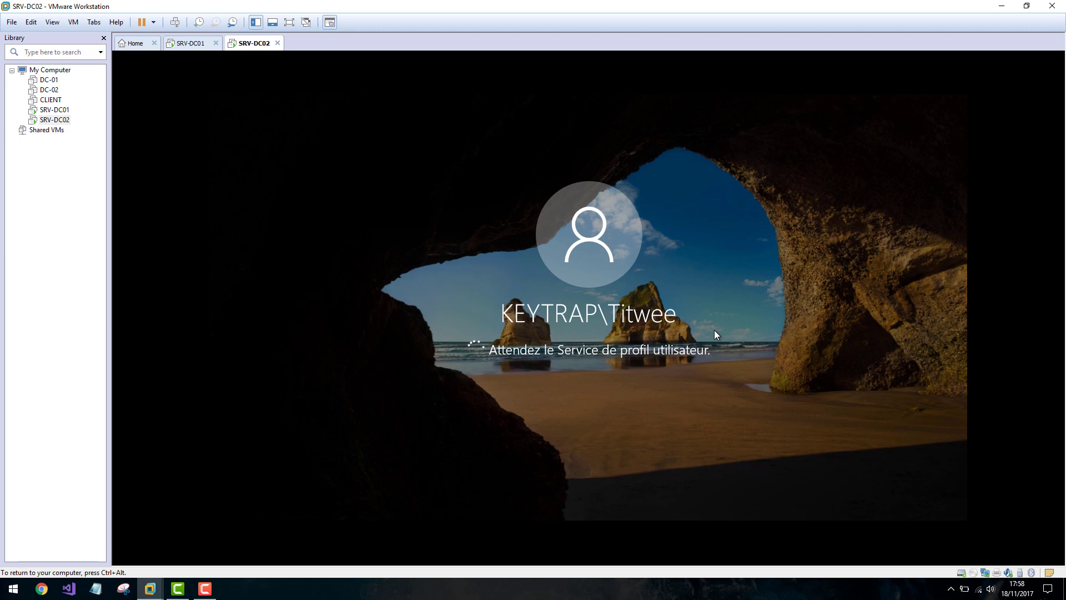
key("ctrl+alt")
left_click(205, 588)
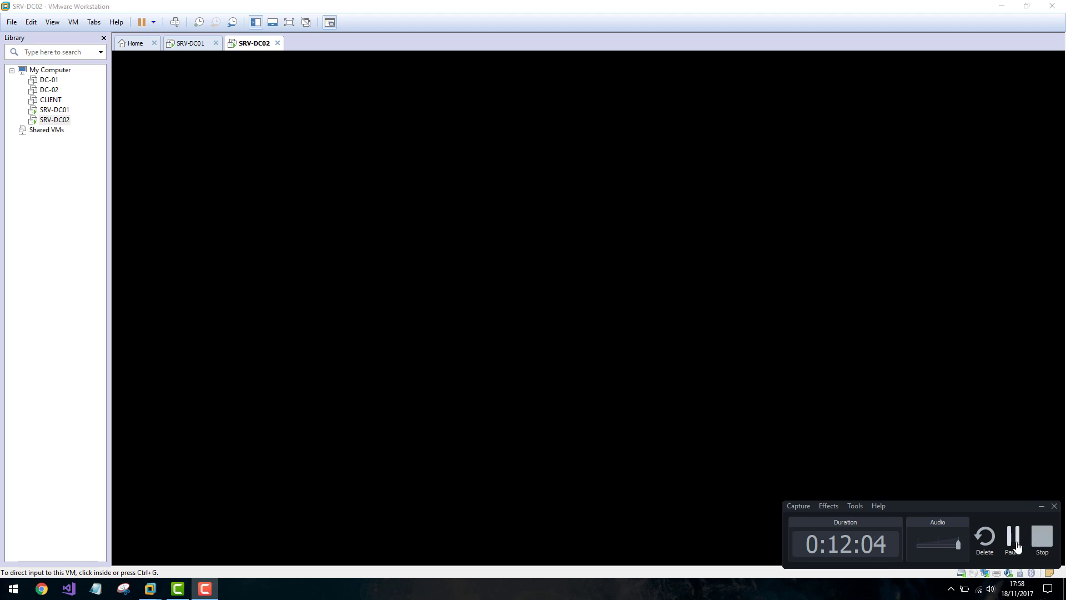
On SRV-DC02, open Active Directory Users and Computers maximized on keytrap.com's Users container, then go to SRV-DC01.
left_click(957, 312)
left_click(891, 128)
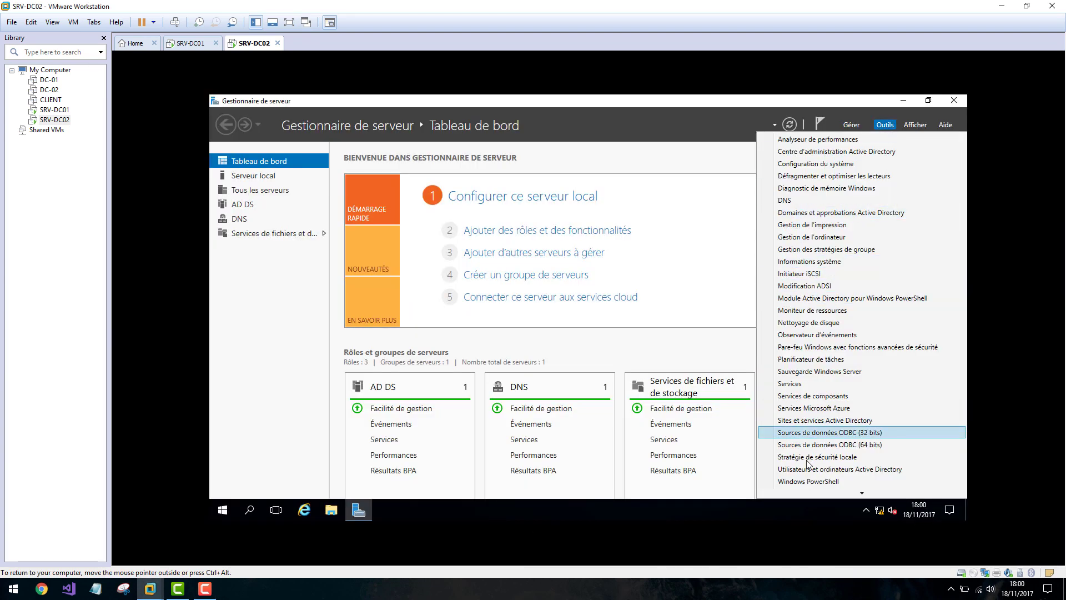
left_click(852, 470)
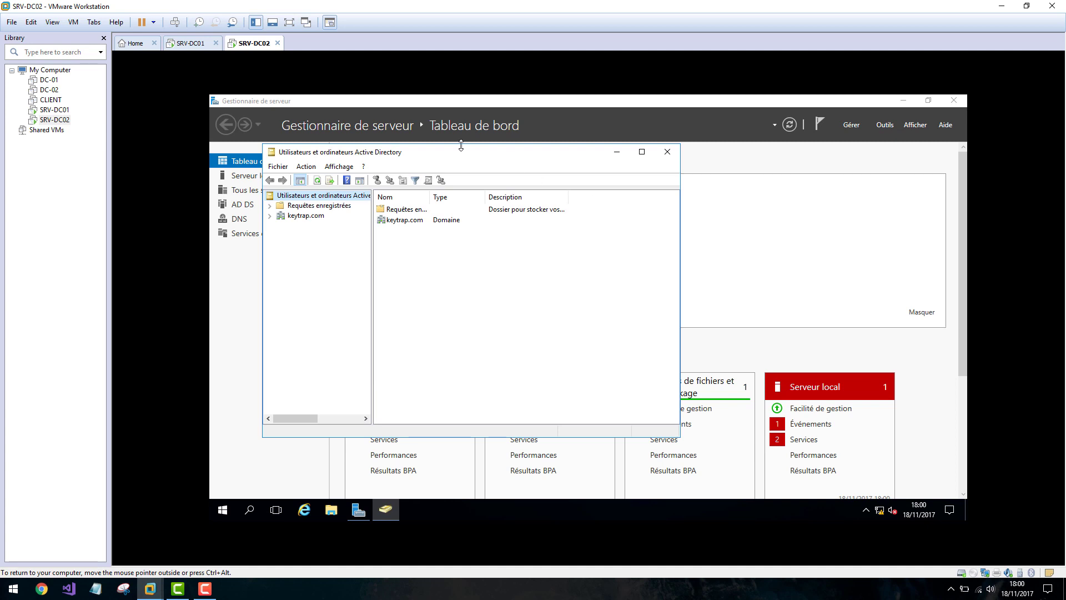
left_click_drag(439, 153, 501, 151)
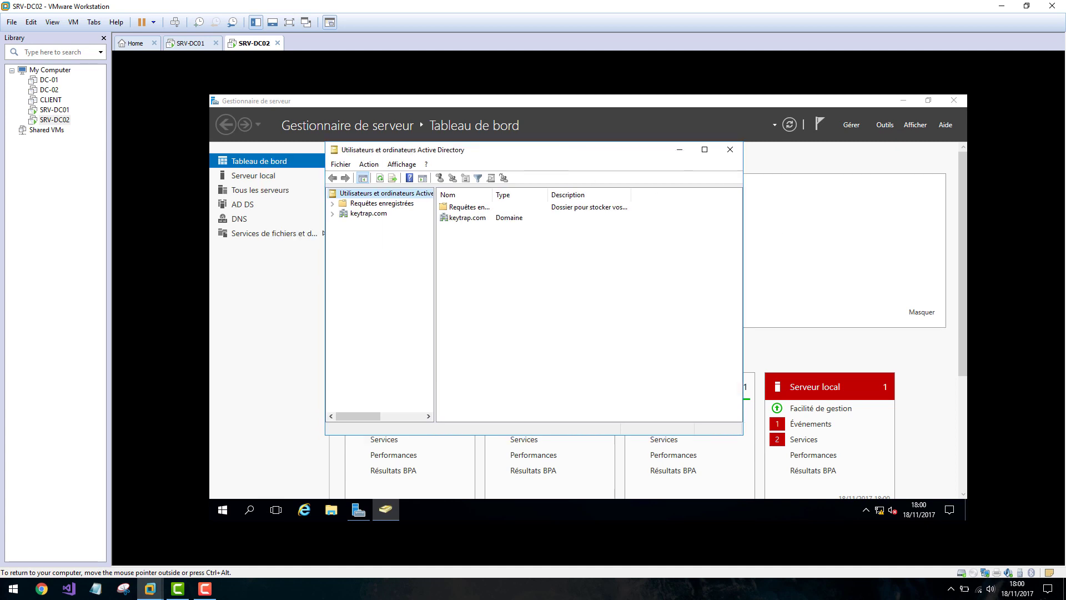
left_click(333, 213)
left_click(360, 273)
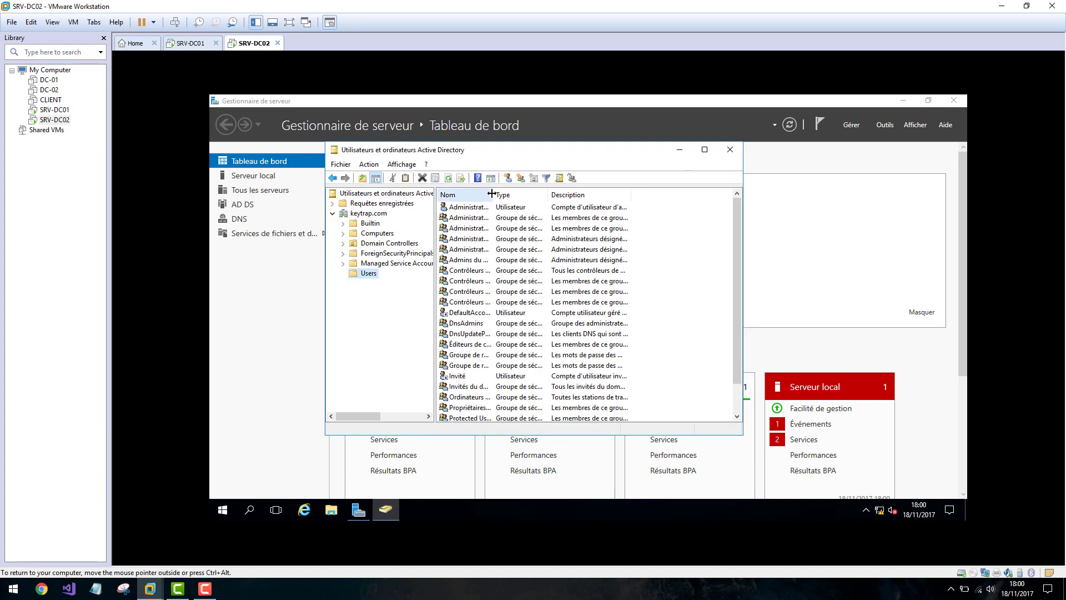
left_click(704, 150)
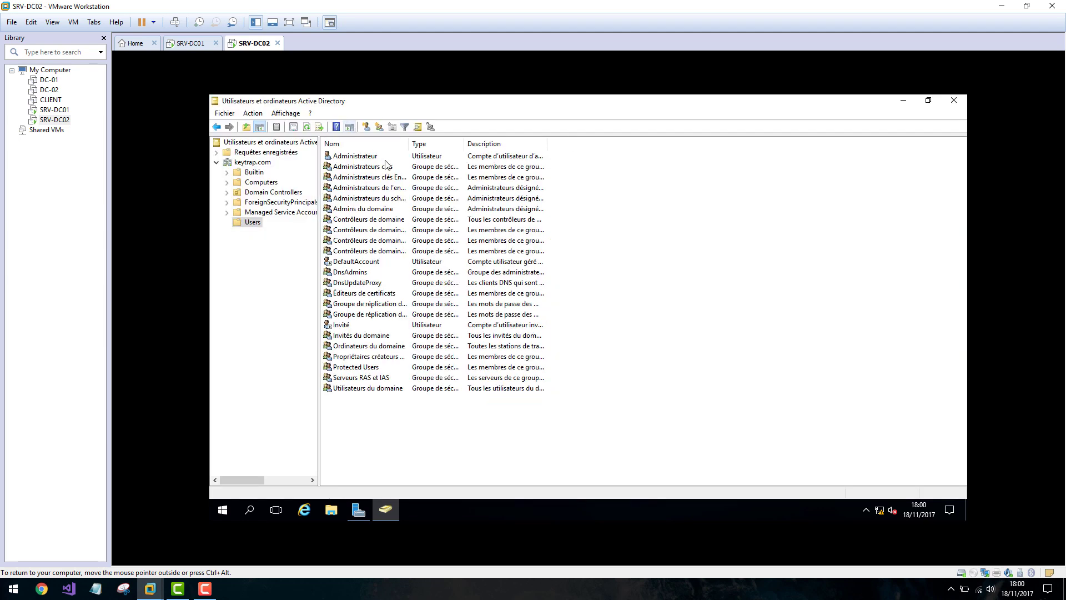
left_click(190, 43)
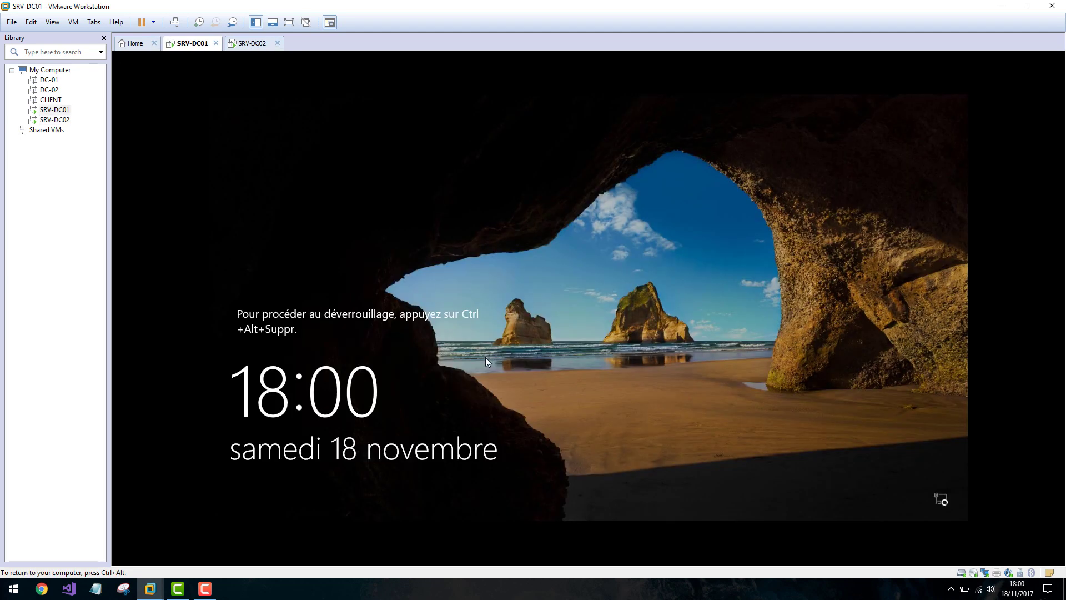
Unlock SRV-DC01 by sending Ctrl+Alt+Del and entering the administrator password.
left_click(77, 21)
left_click(101, 78)
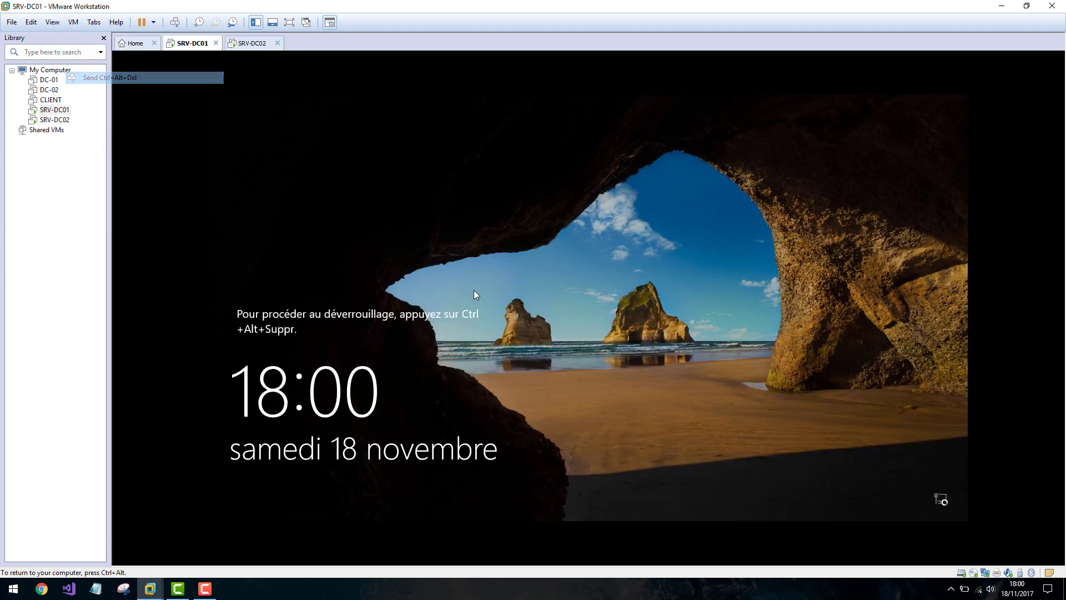
type("•")
key("ctrl+a")
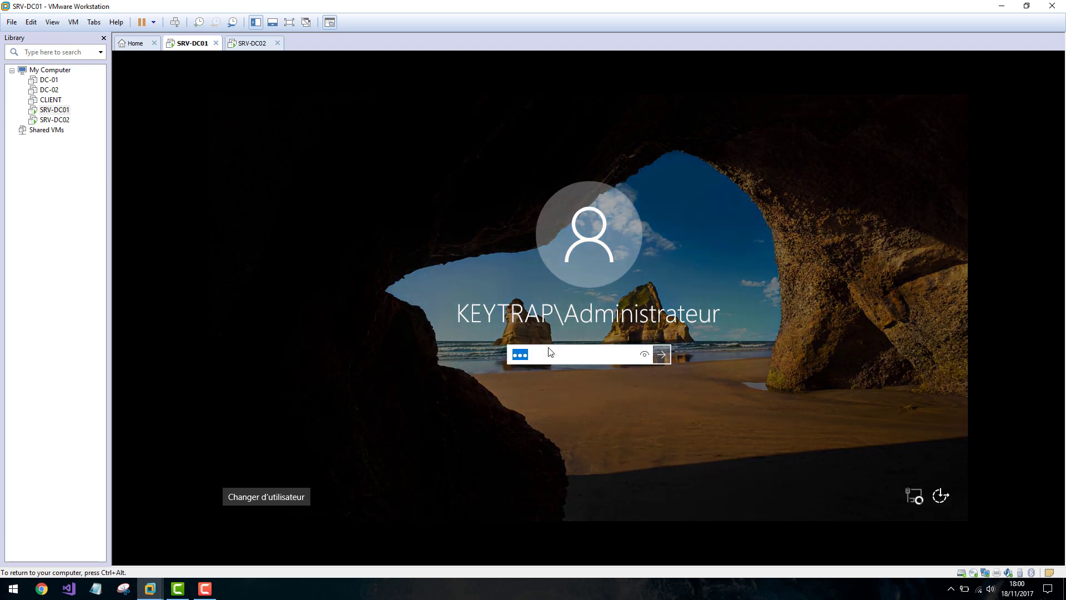
type("••")
key("Return")
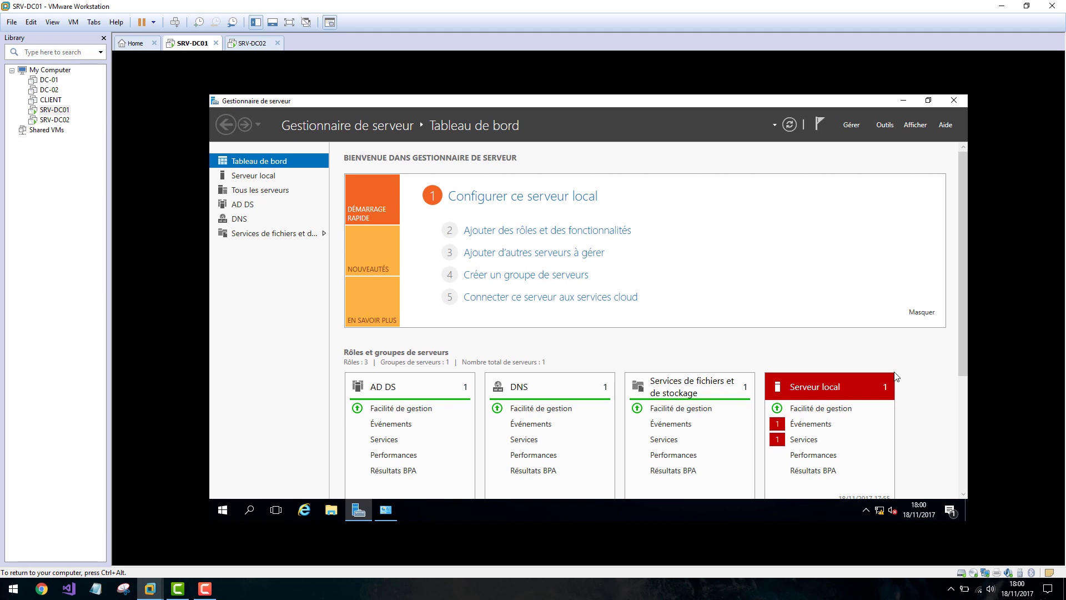
Open Active Directory Users and Computers maximized on keytrap.com's Users, with the Name column widened.
left_click(885, 124)
left_click(823, 471)
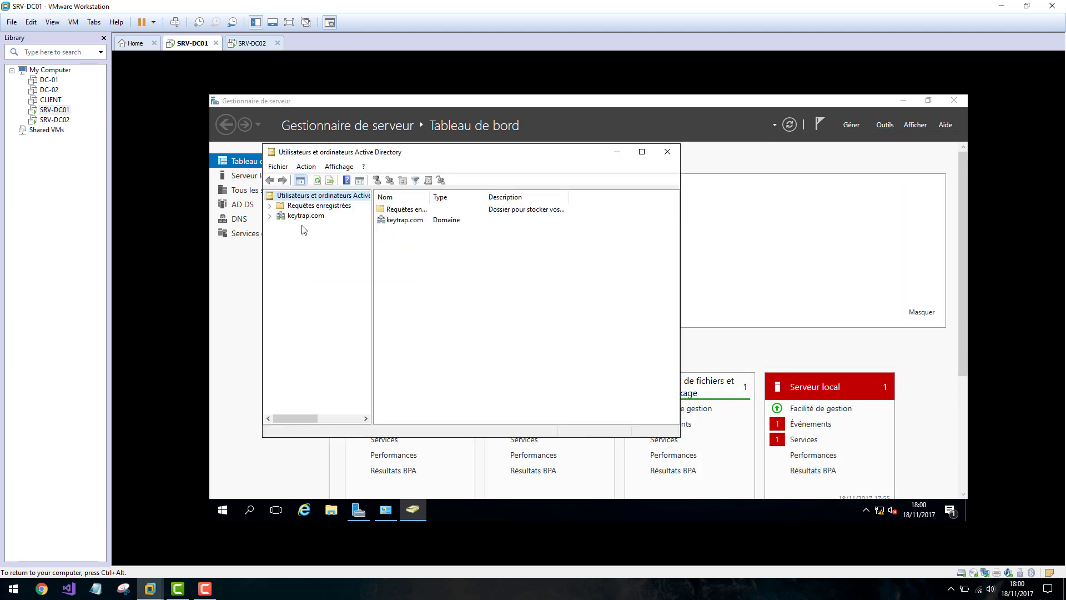
left_click(270, 215)
left_click(306, 276)
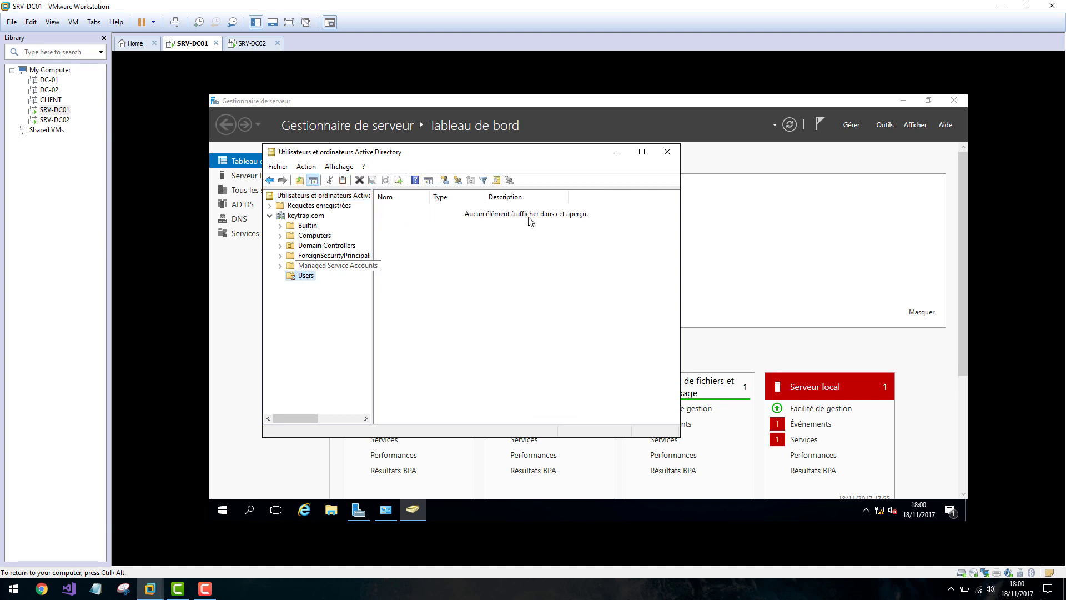
left_click(642, 152)
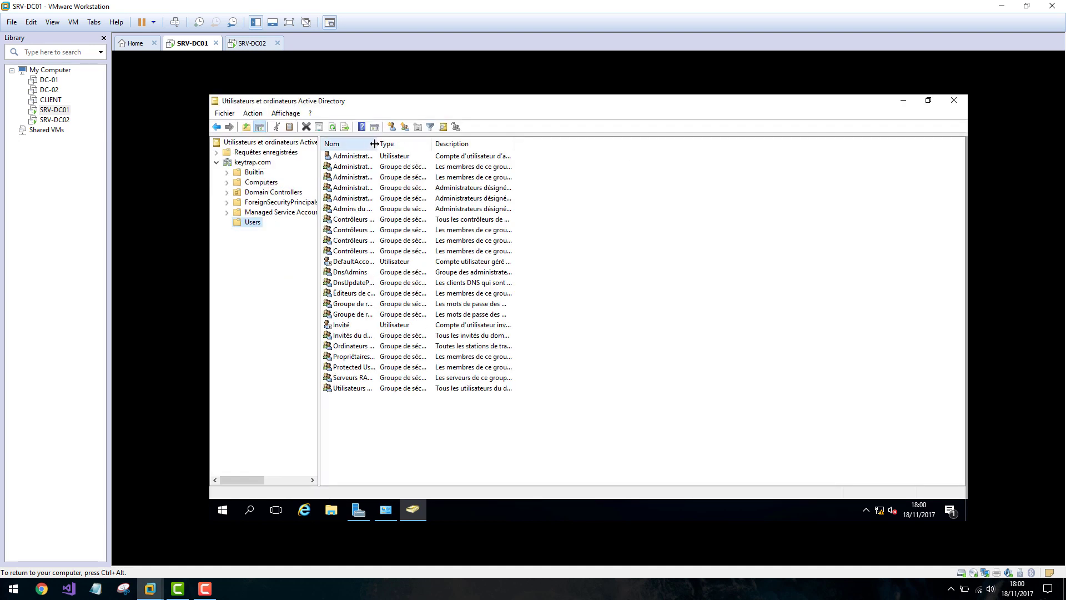
double_click(375, 144)
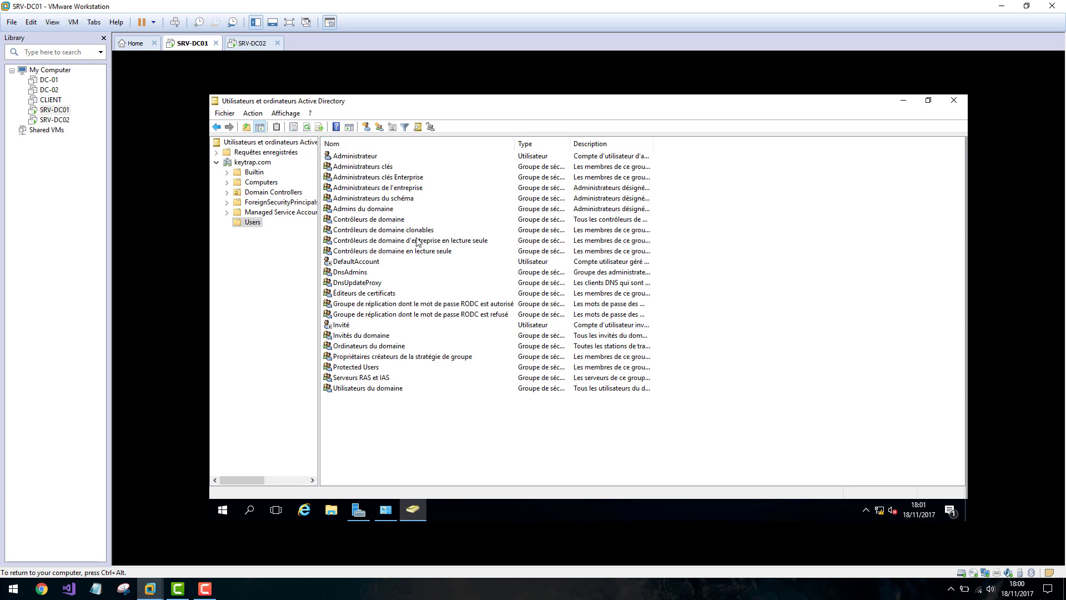
Widen the Name column on SRV-DC02's Users list too, ending back on SRV-DC01.
left_click(245, 44)
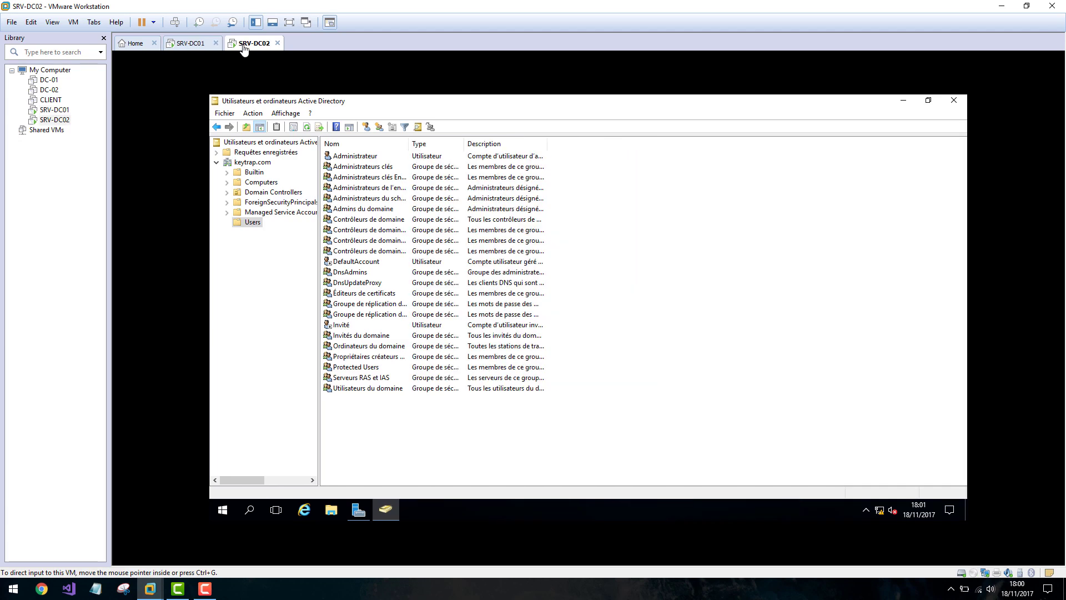
double_click(409, 143)
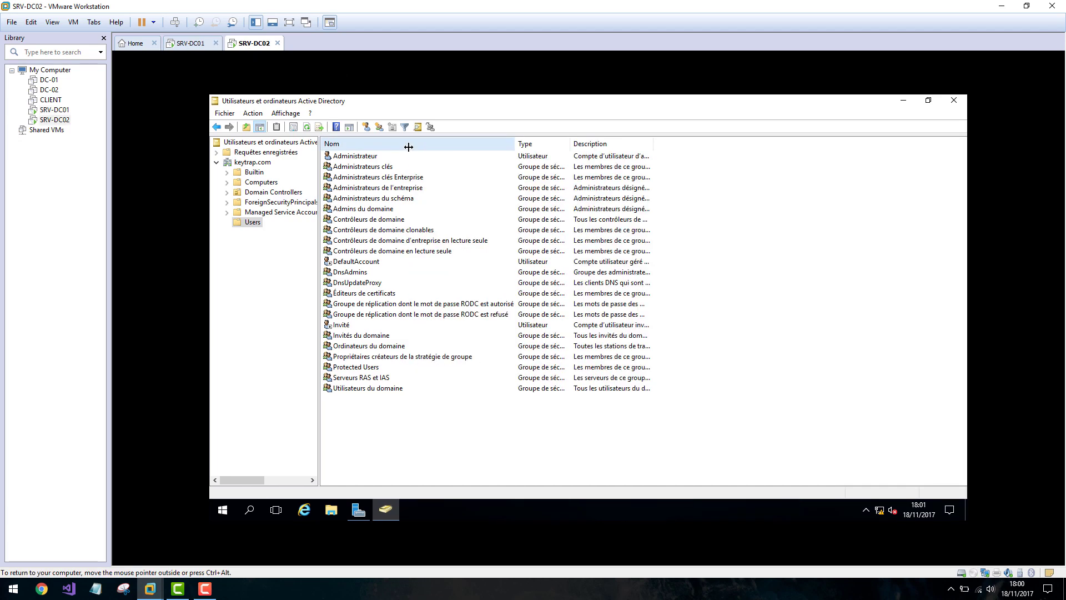
left_click(191, 44)
left_click(247, 44)
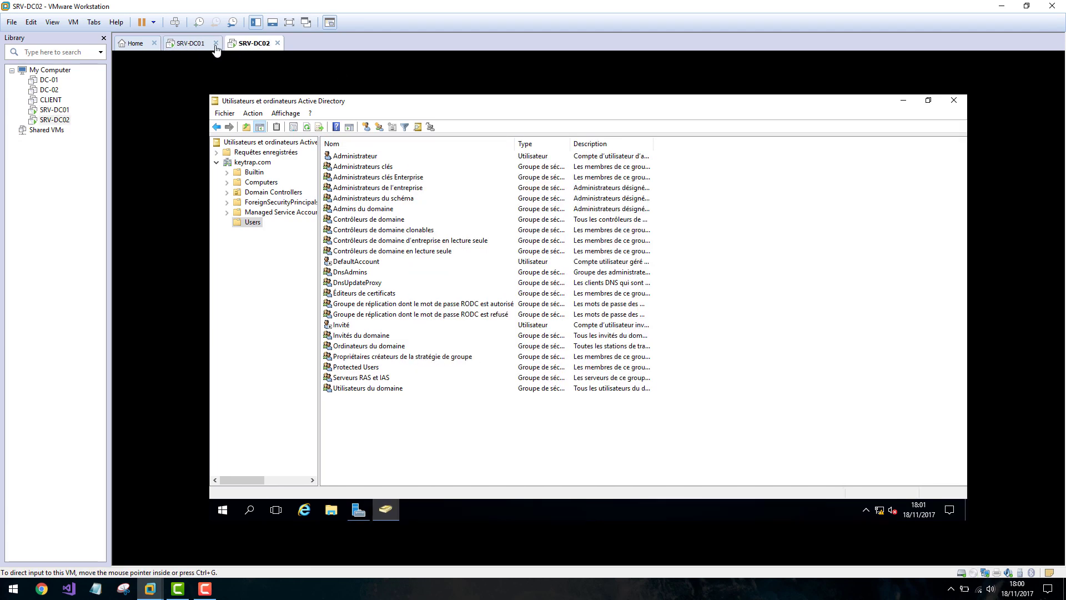
left_click(191, 44)
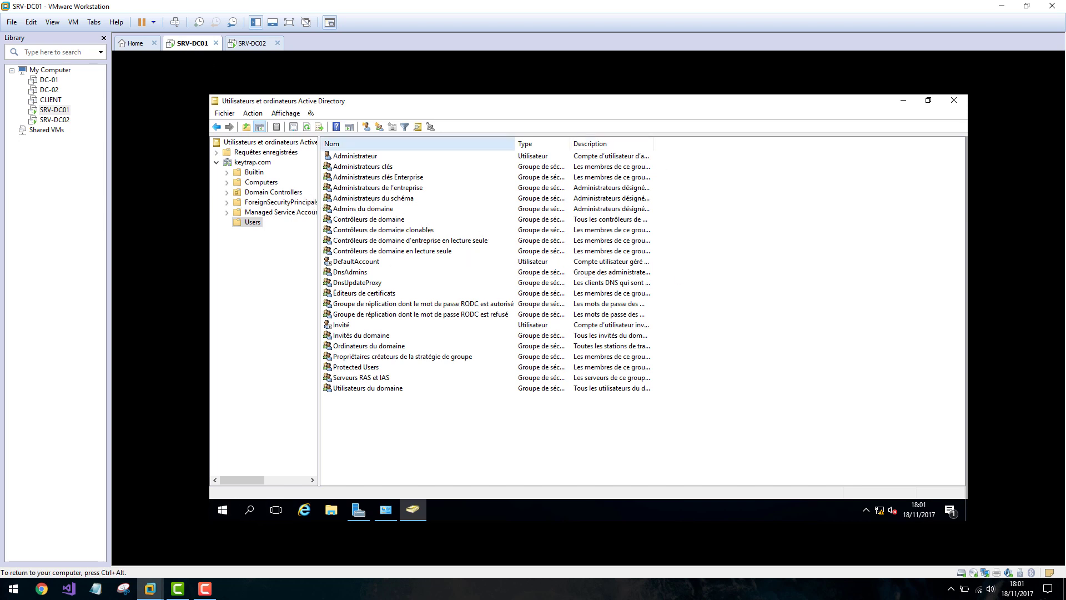
left_click(251, 44)
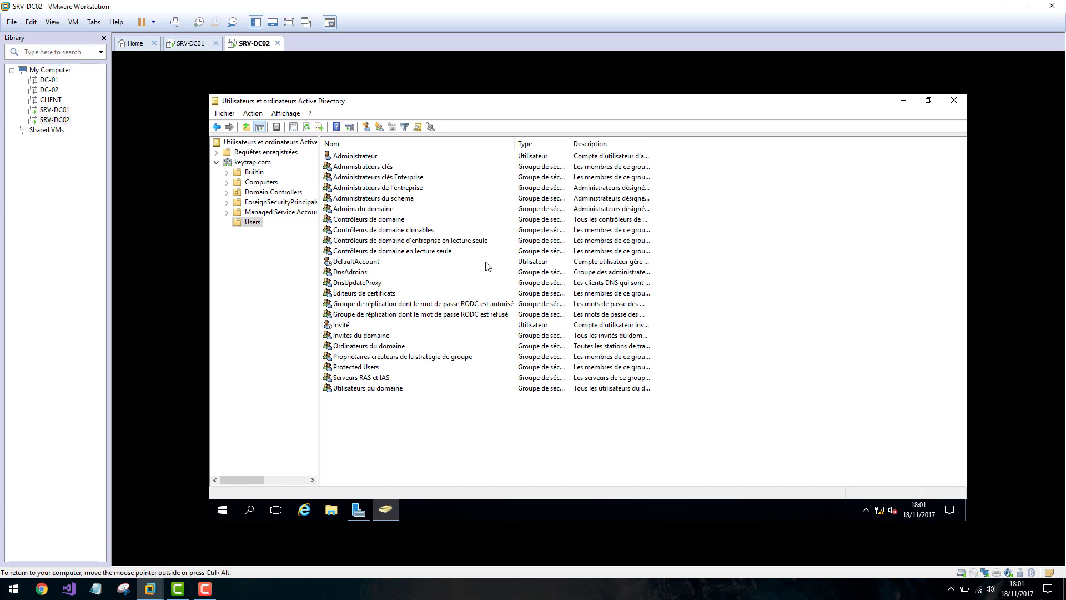
left_click(181, 44)
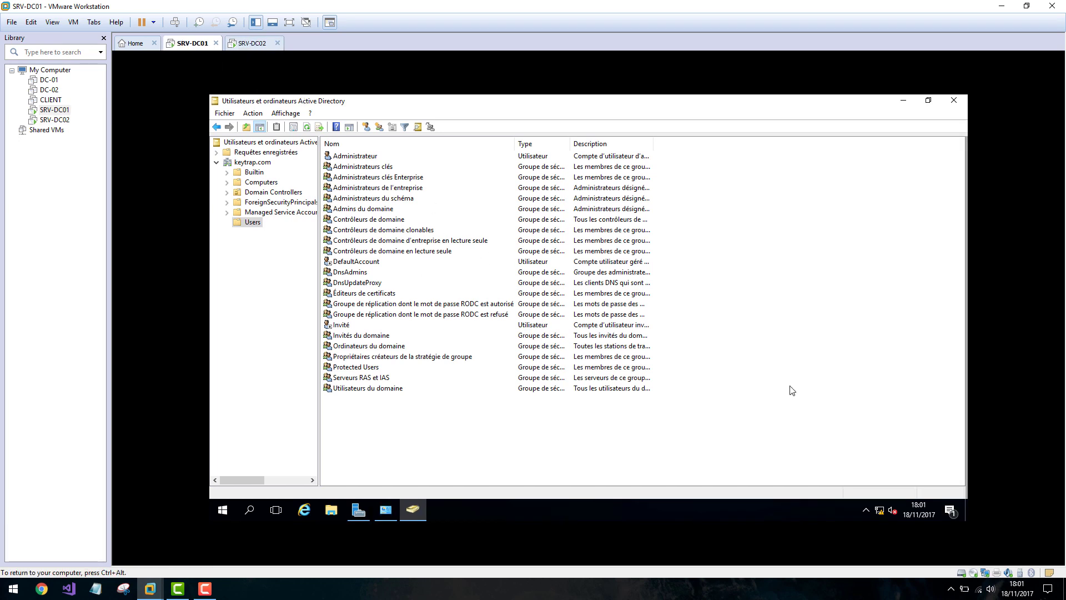
right_click(883, 510)
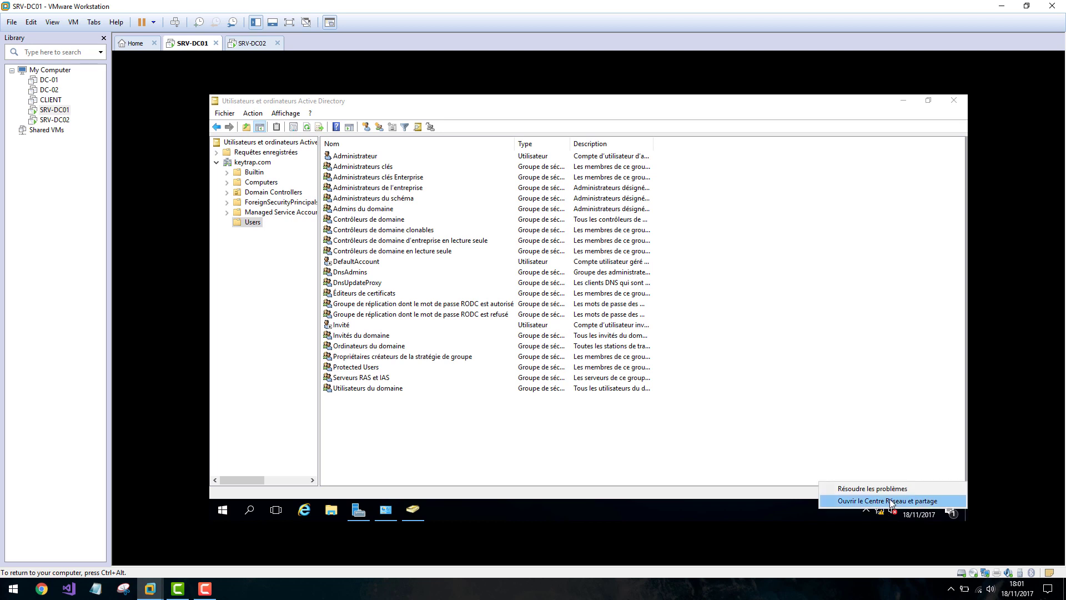
left_click(890, 501)
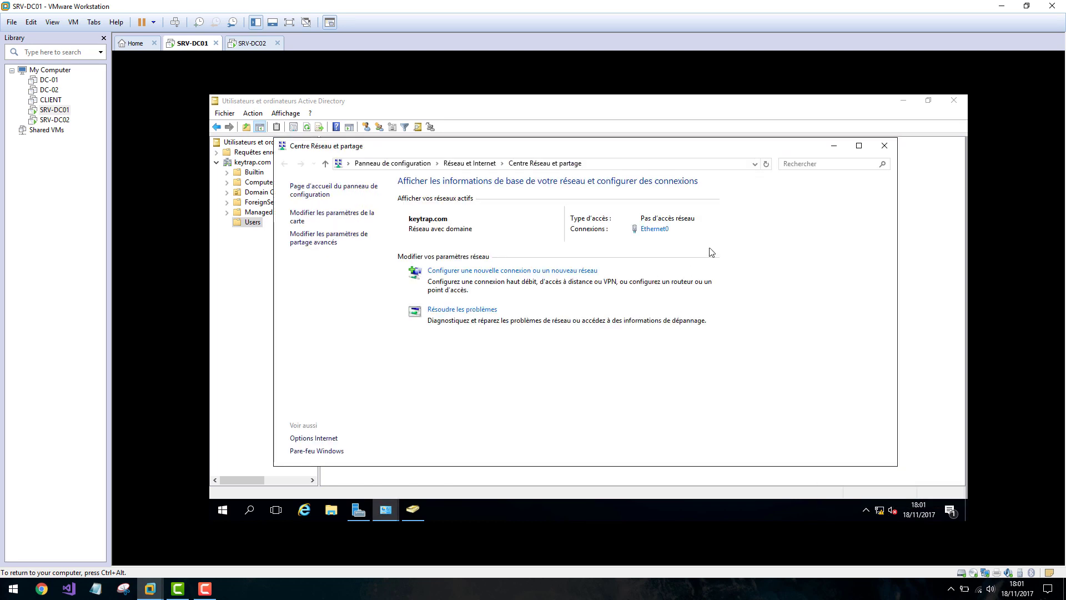
left_click(653, 233)
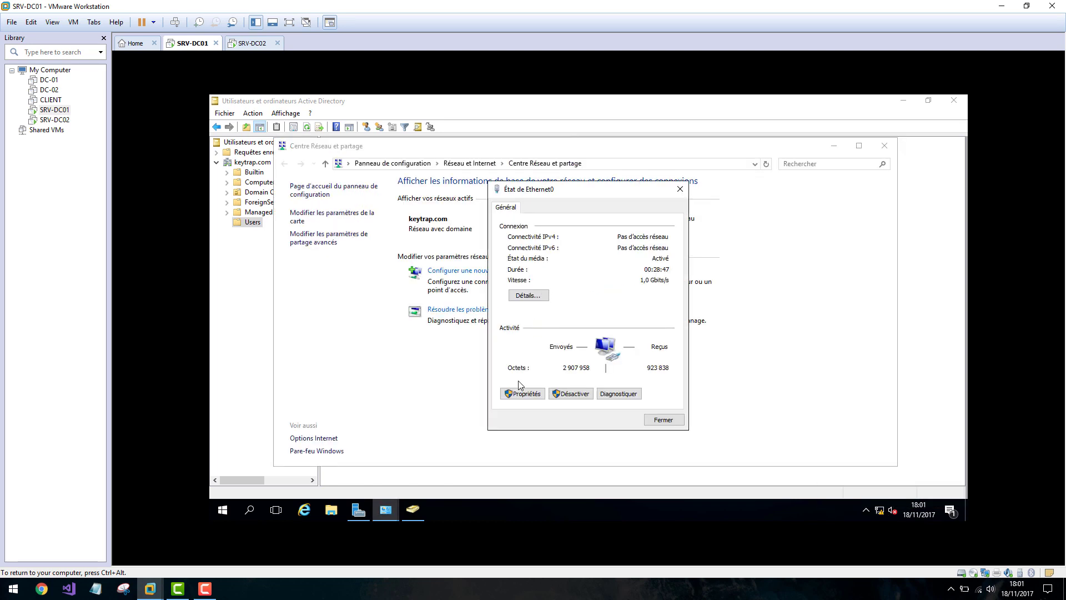
left_click(521, 394)
left_click(586, 326)
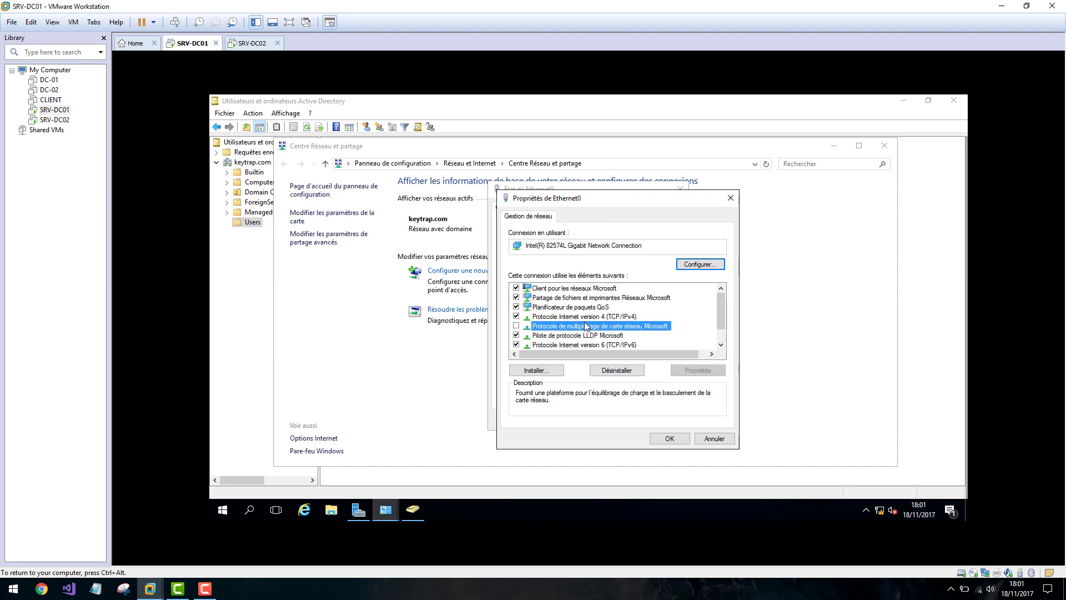
double_click(588, 317)
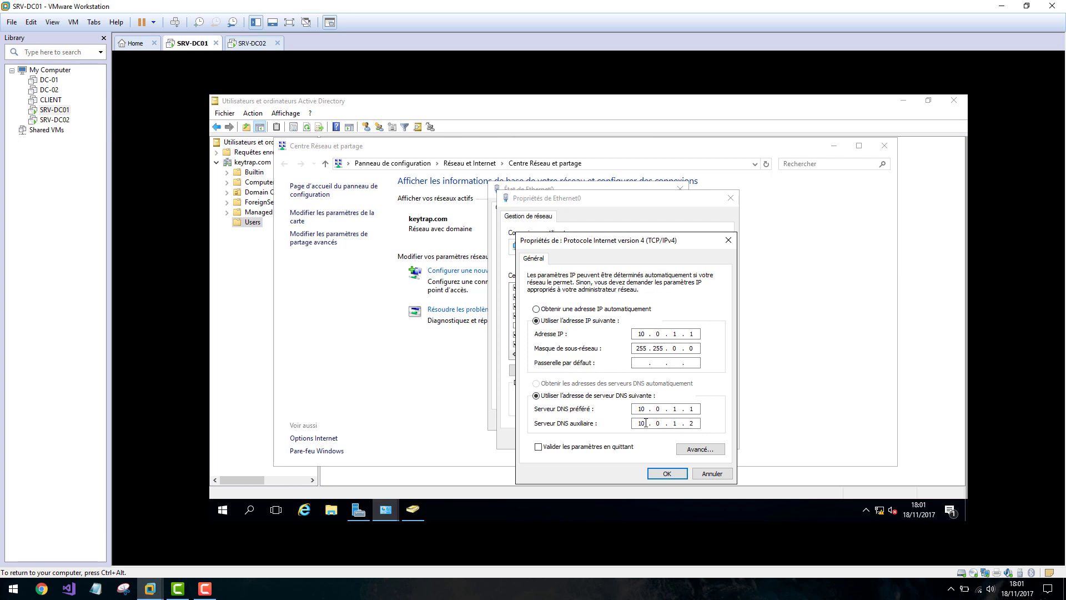
left_click(666, 473)
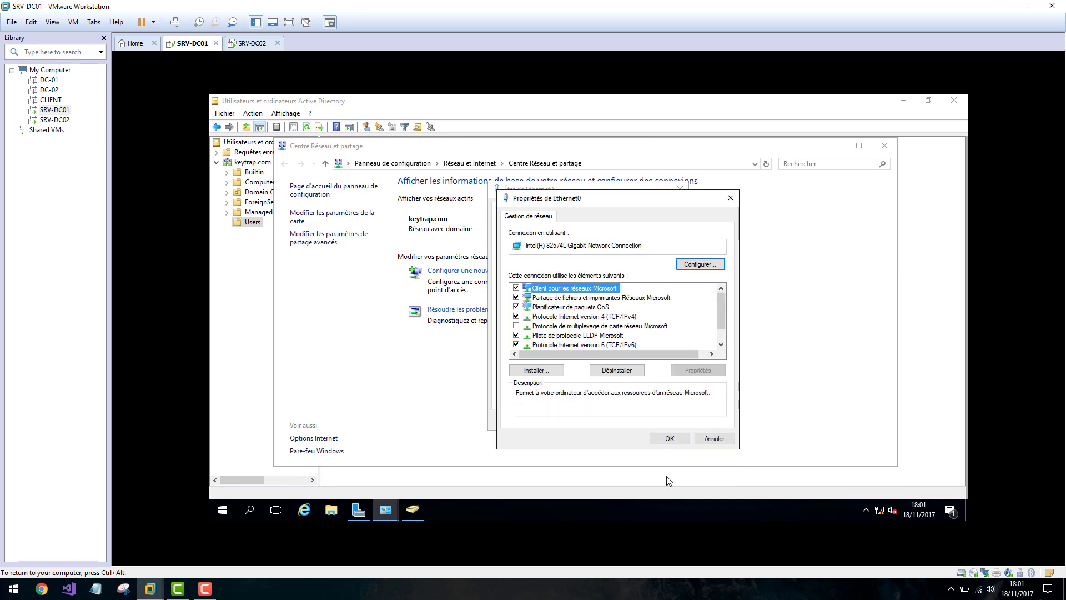
left_click(668, 439)
left_click(665, 424)
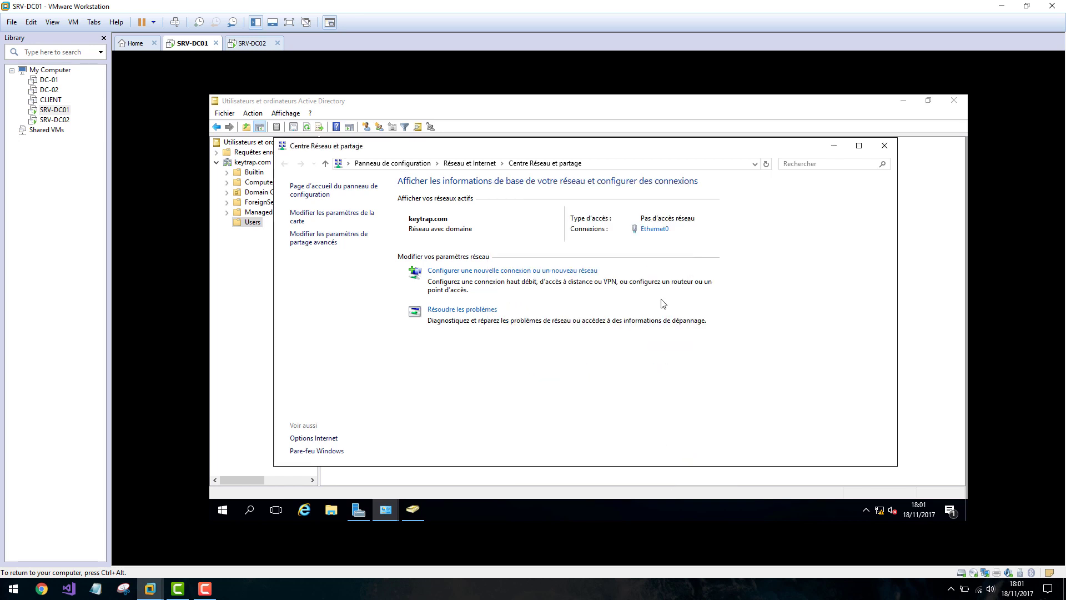
left_click(884, 146)
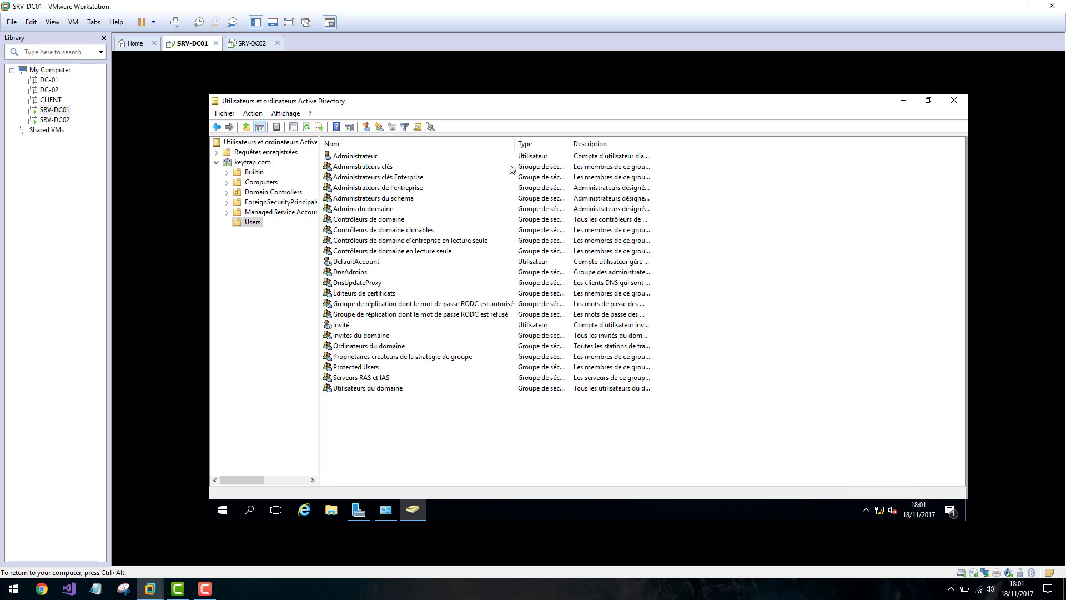
On SRV-DC01, start a new user in the keytrap.com Users container.
key("ctrl+alt")
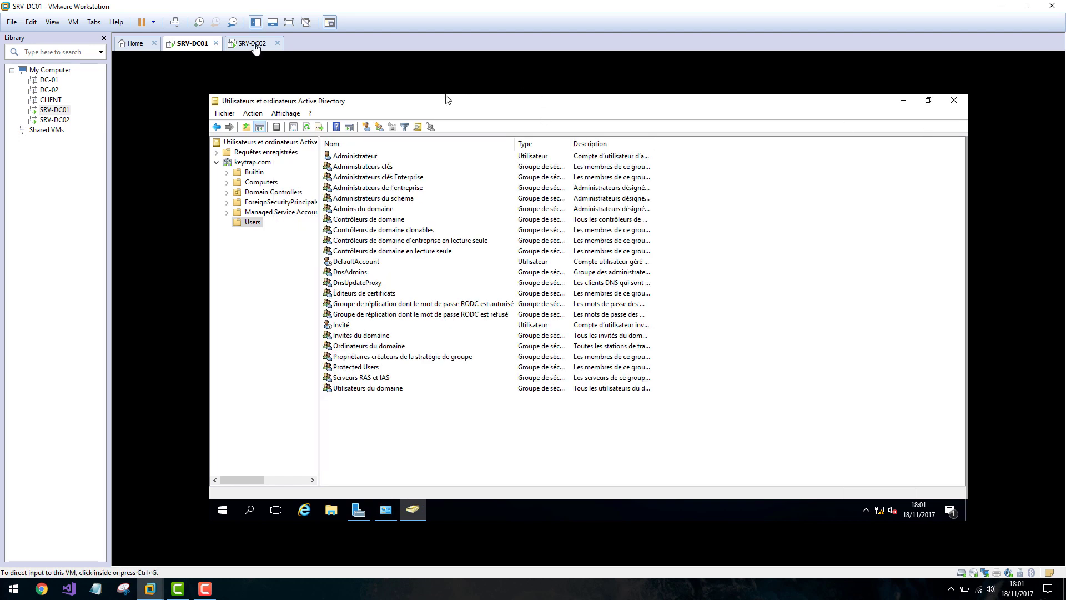
left_click(294, 232)
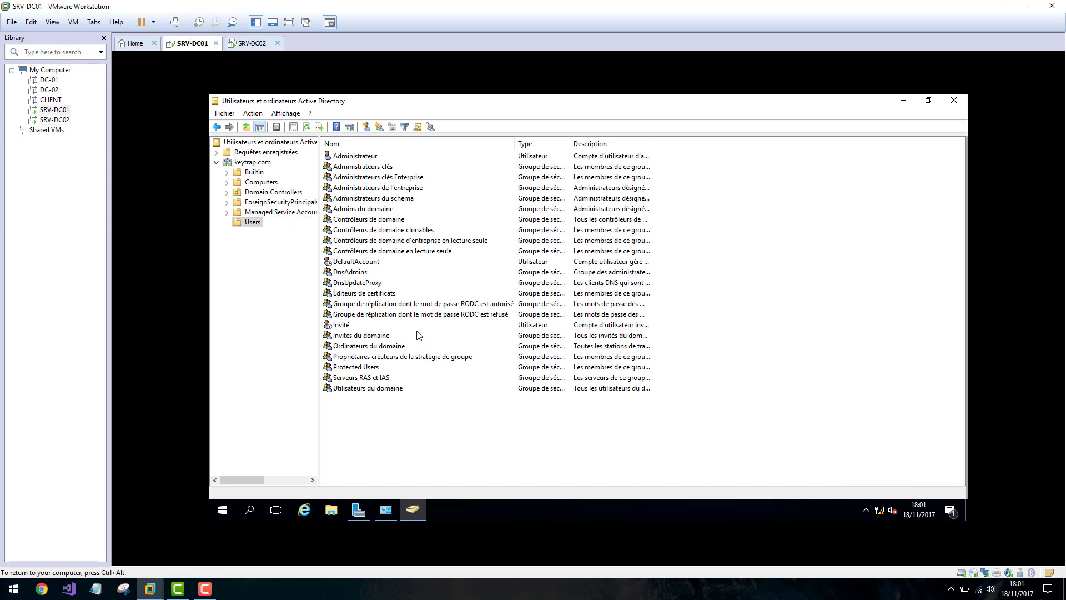
right_click(366, 417)
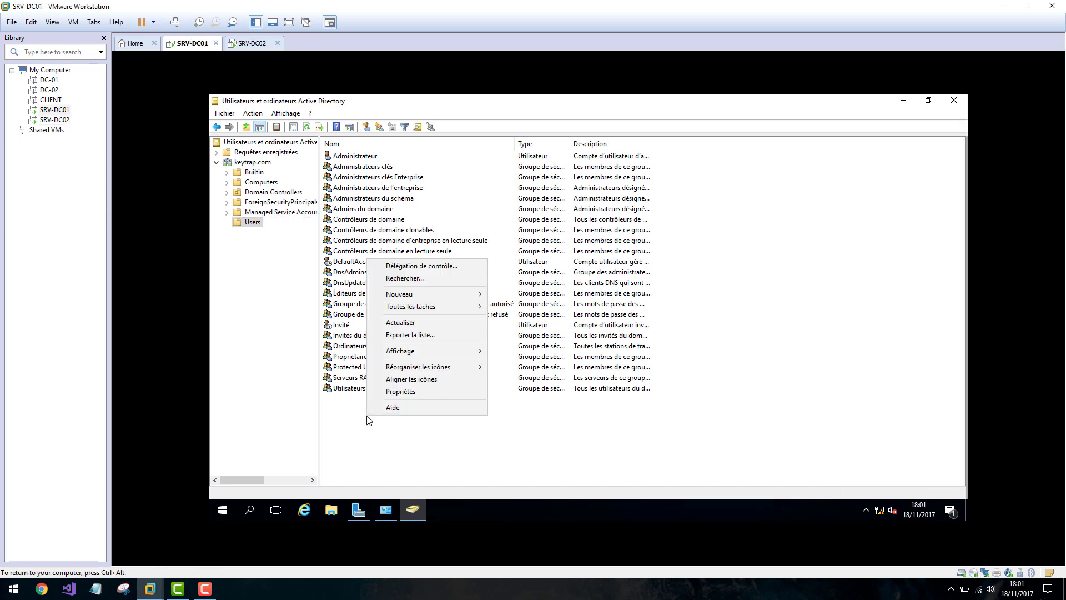
mouse_move(437, 292)
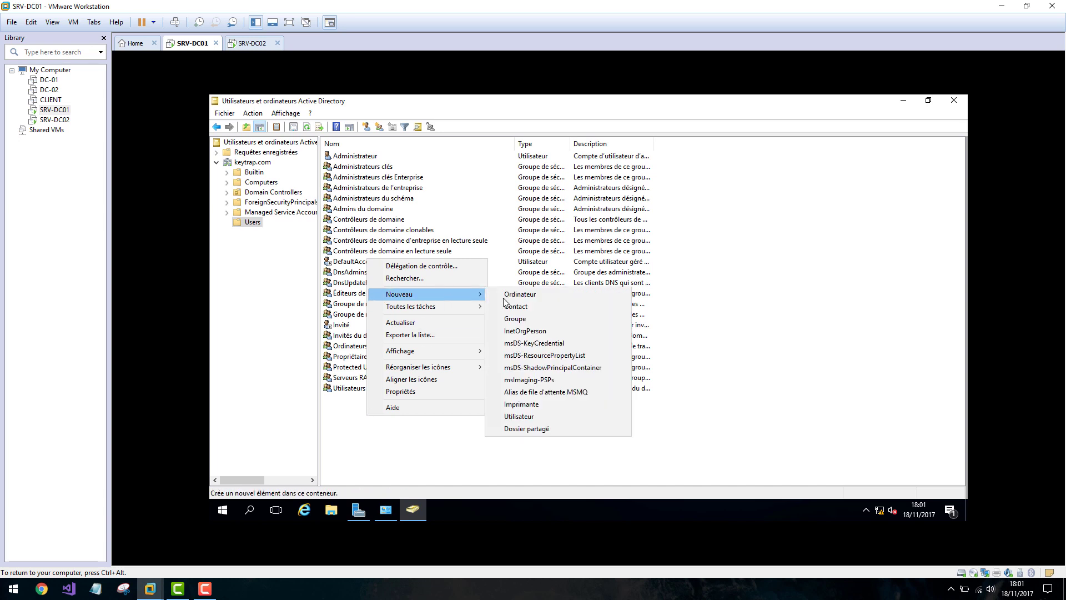
left_click(532, 417)
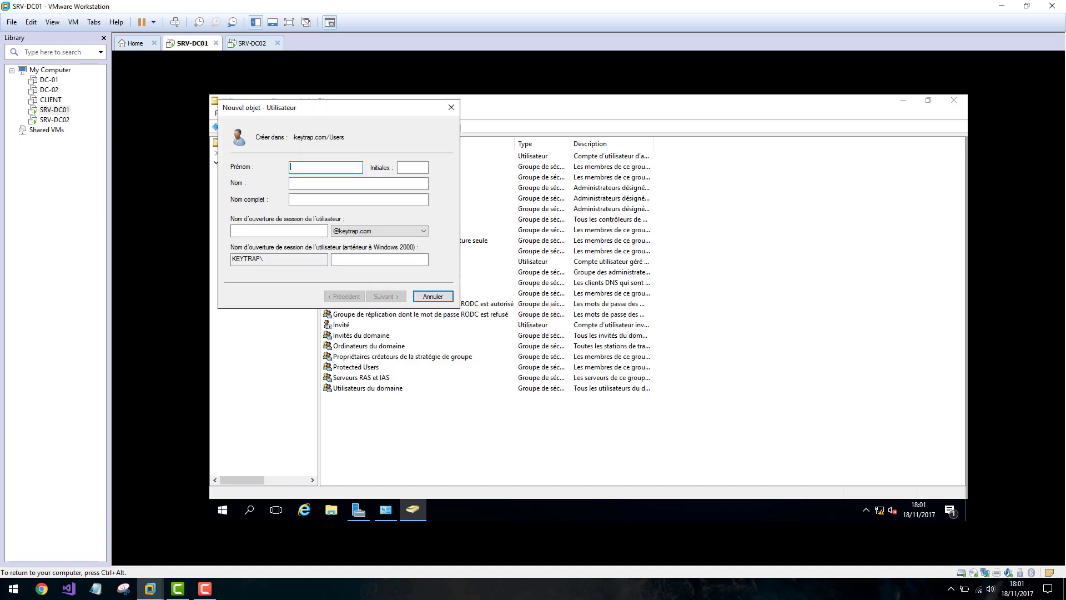
left_click_drag(327, 105, 554, 151)
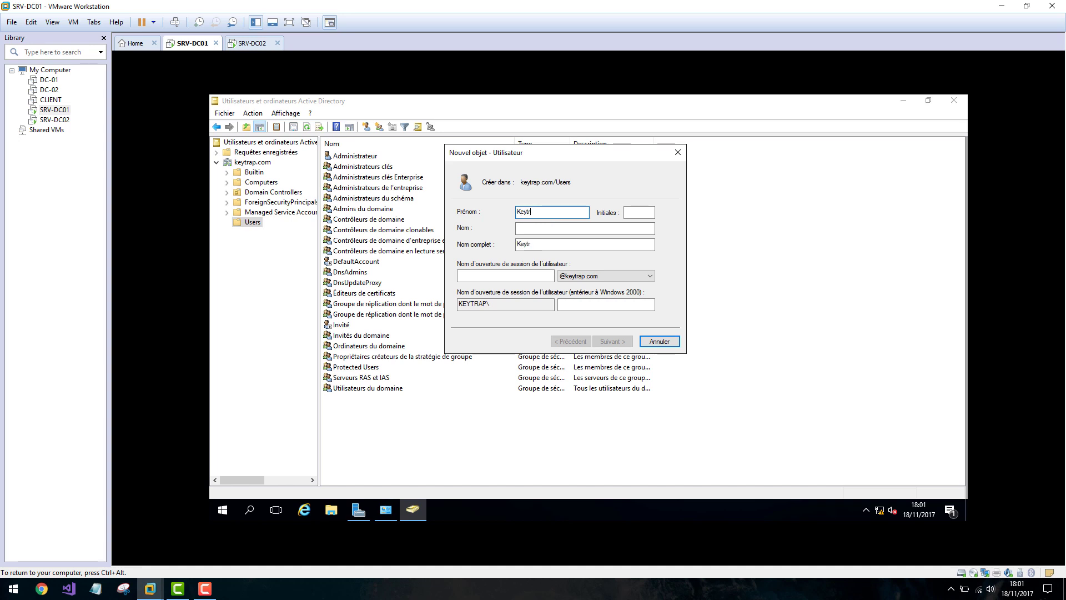
Enter the new user's last name and logon name.
key("Tab")
key("Tab")
type("YOUTUB")
left_click(485, 280)
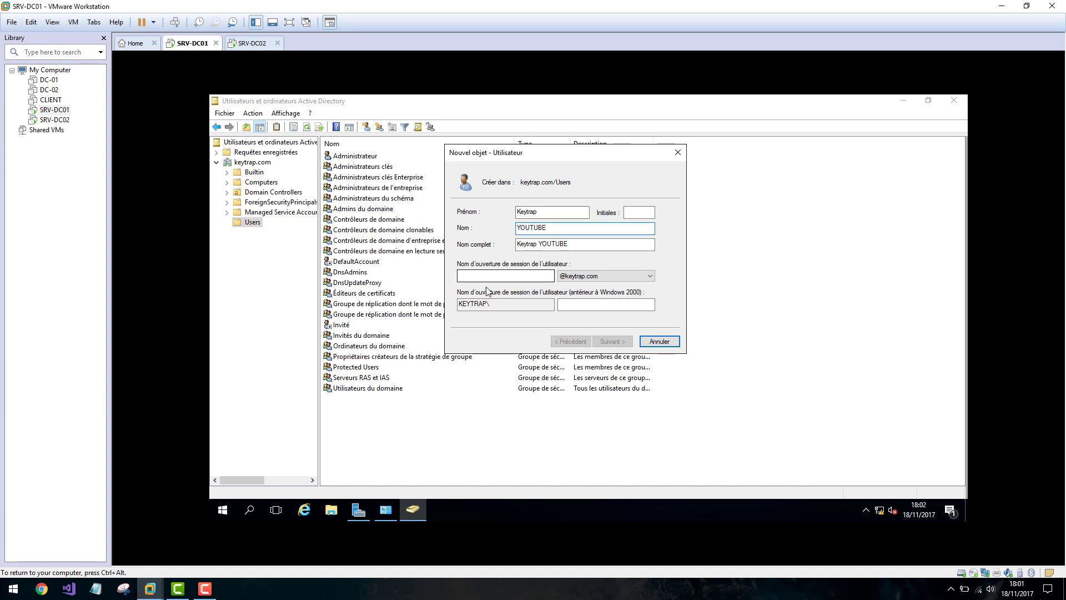
type("keytrapyou")
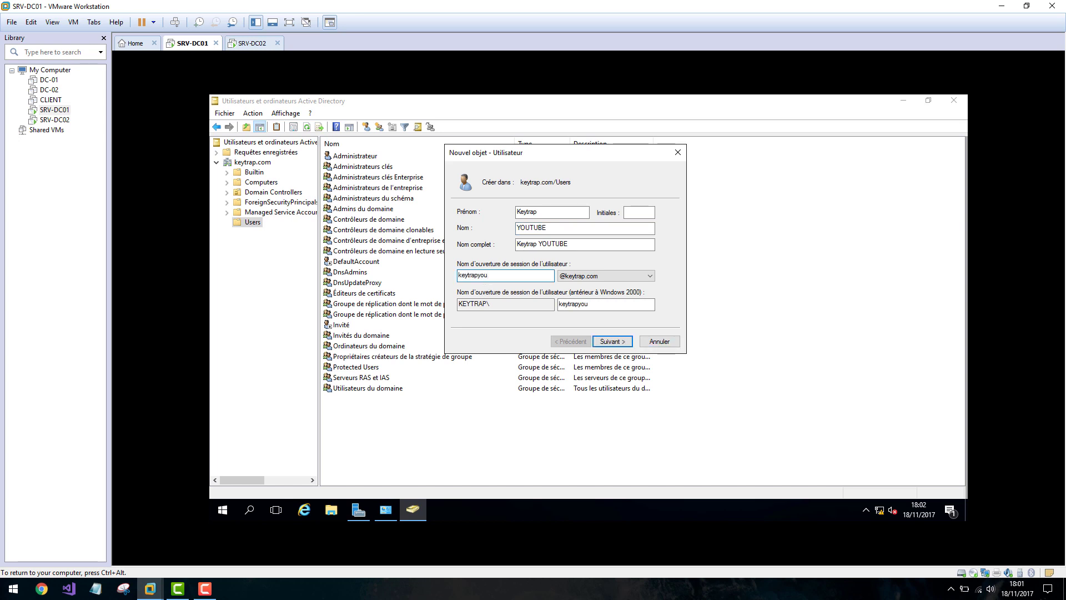
key("ctrl+a")
type("k")
Set and confirm the user's password without forcing a change at next logon, and finish.
left_click(610, 342)
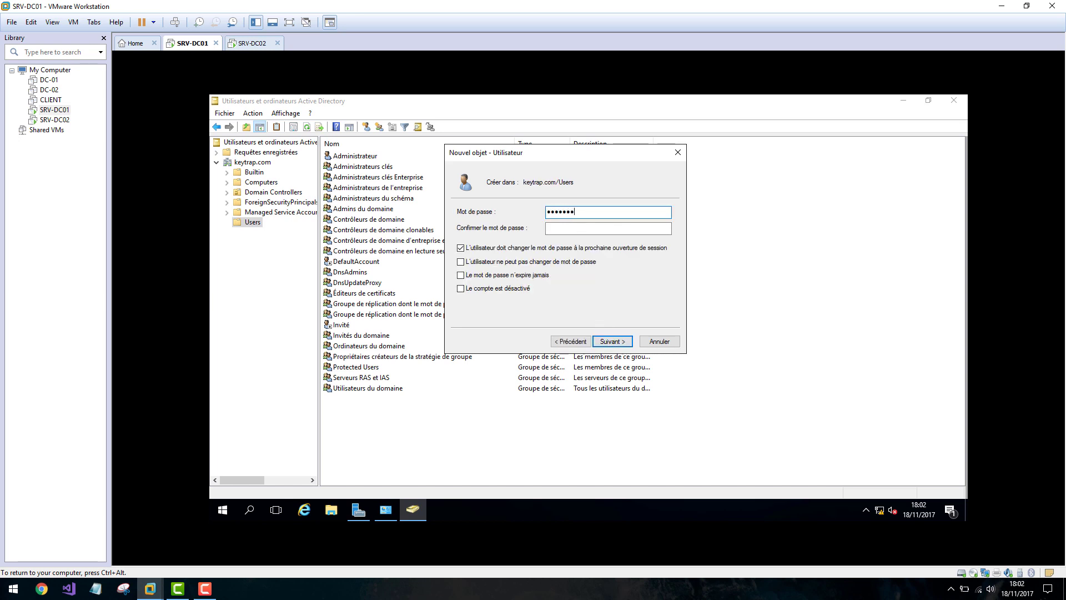
type("23")
key("Tab")
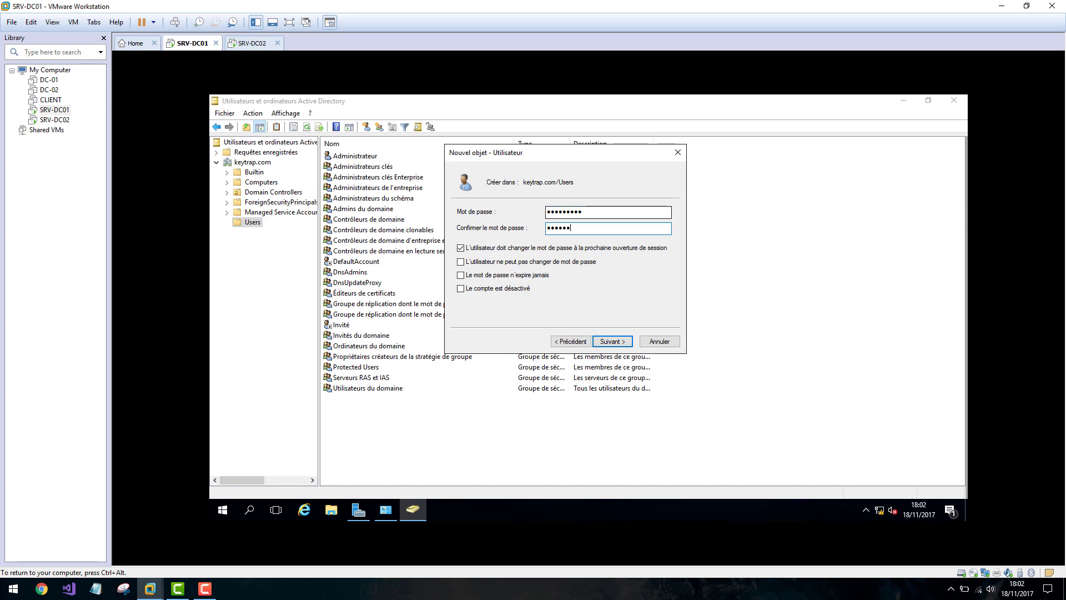
left_click(461, 249)
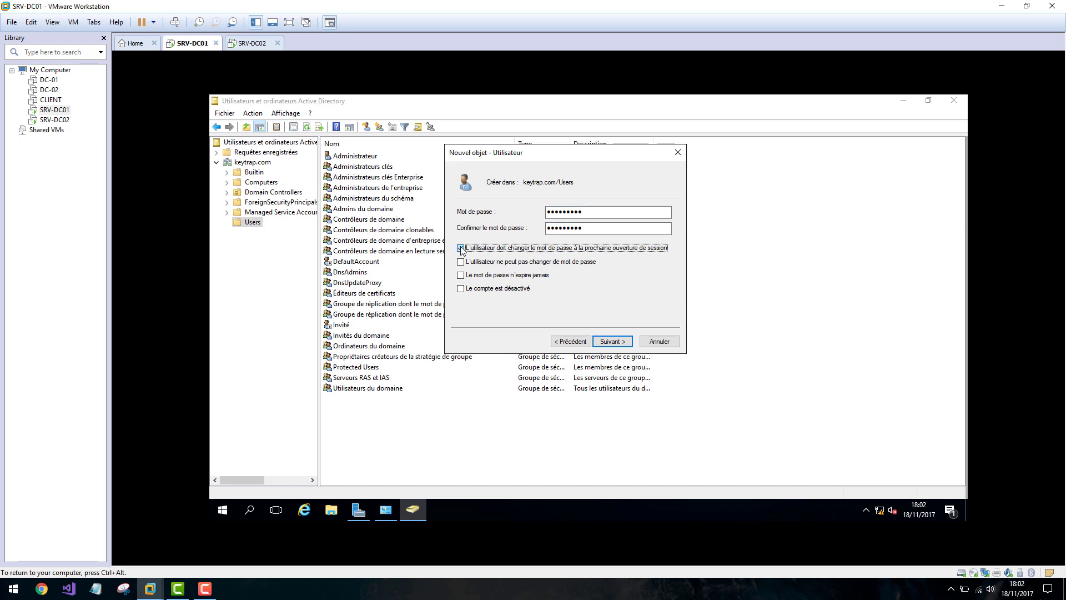
left_click(613, 341)
left_click(612, 341)
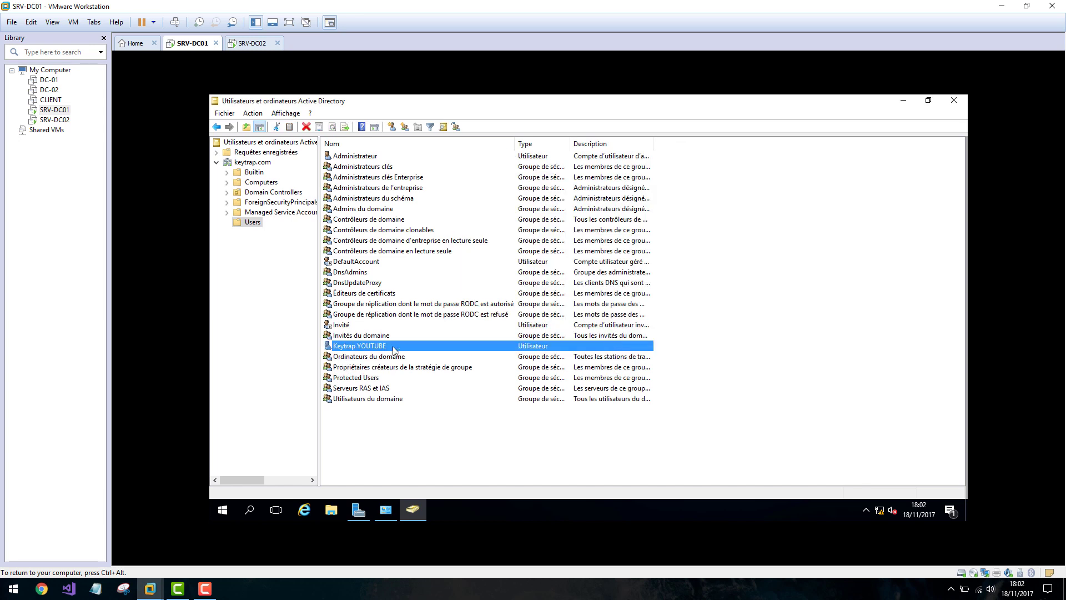
left_click(251, 42)
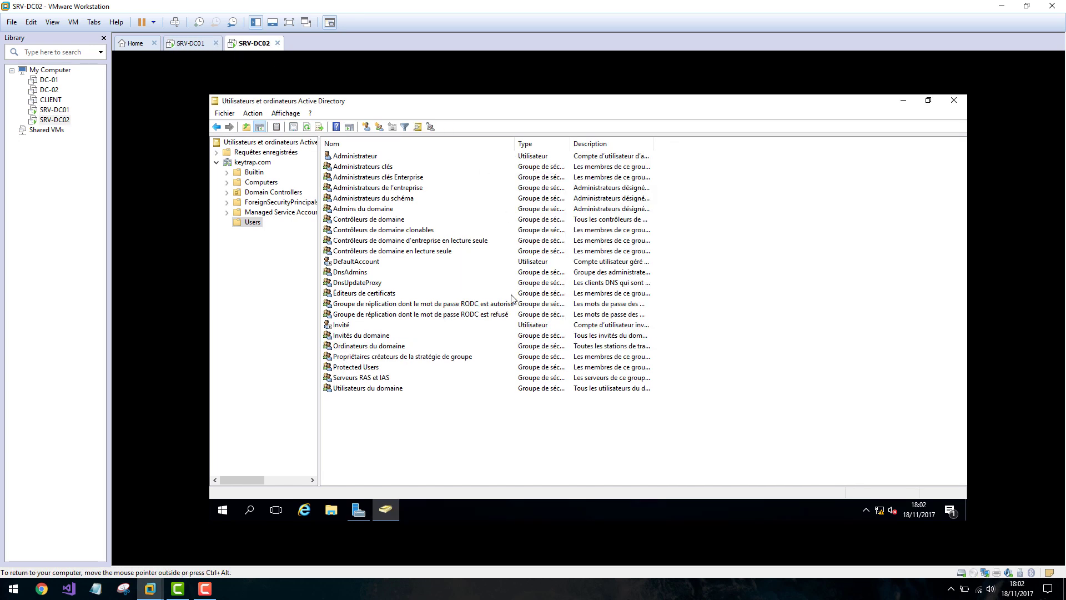
right_click(382, 424)
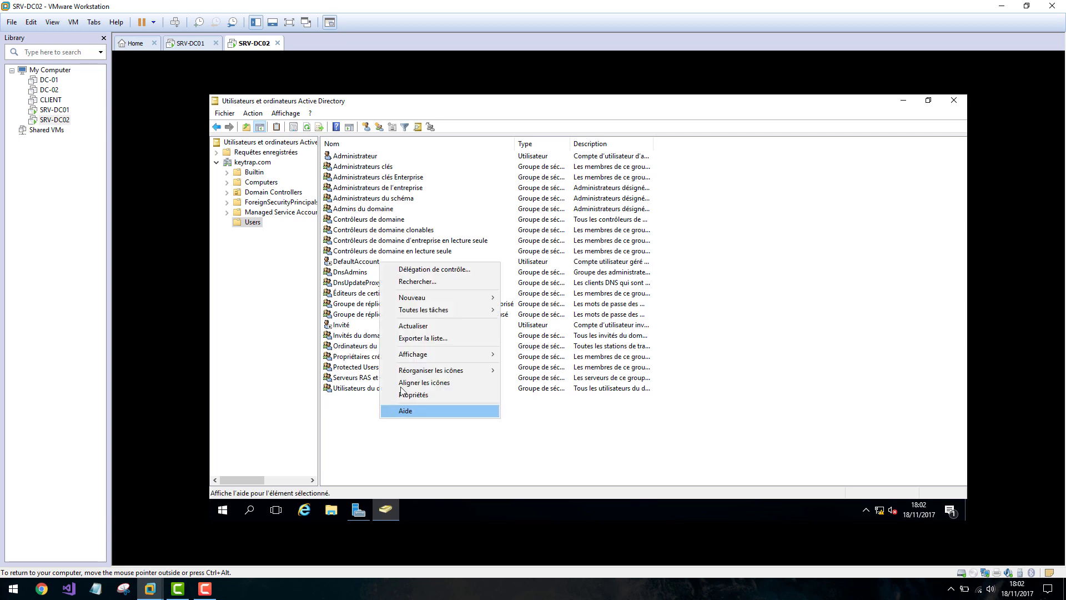
left_click(426, 323)
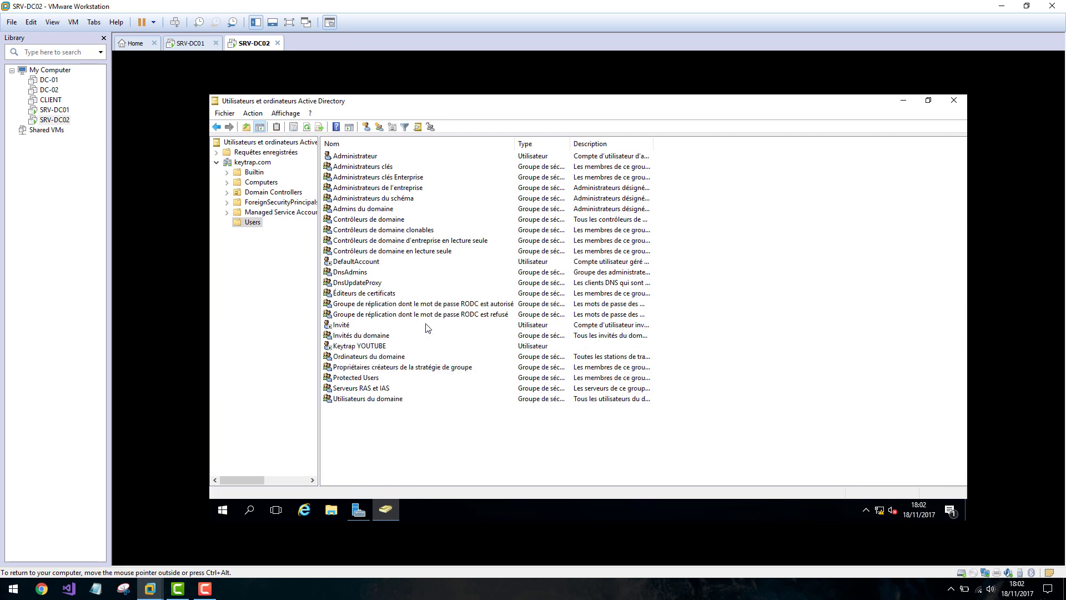
left_click(366, 348)
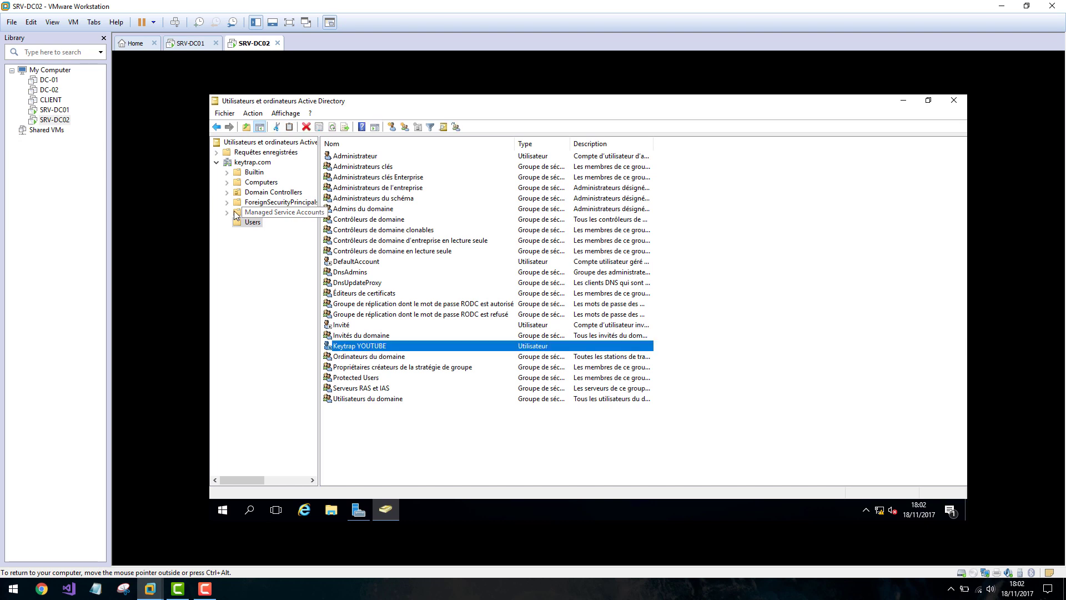
left_click(190, 43)
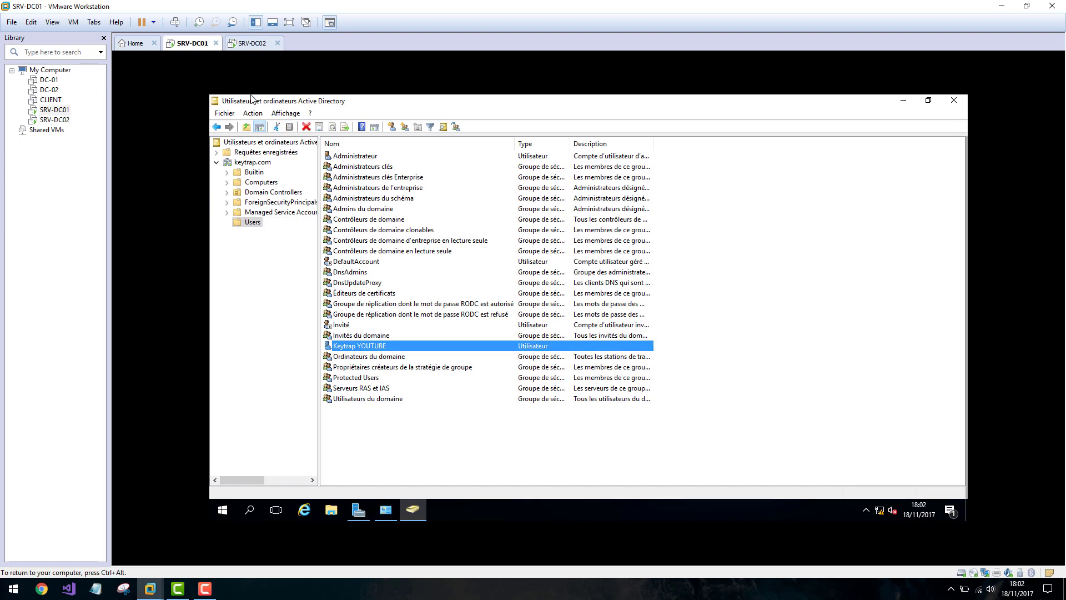
Create an organizational unit named Utilisateurs under keytrap.com on SRV-DC01.
right_click(245, 161)
mouse_move(320, 246)
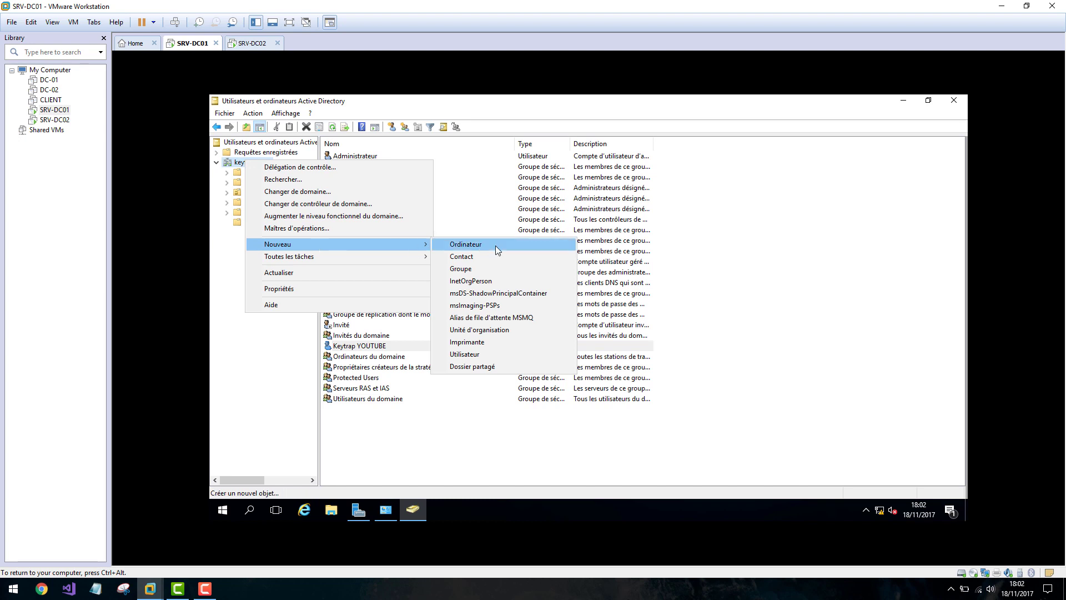
left_click(484, 331)
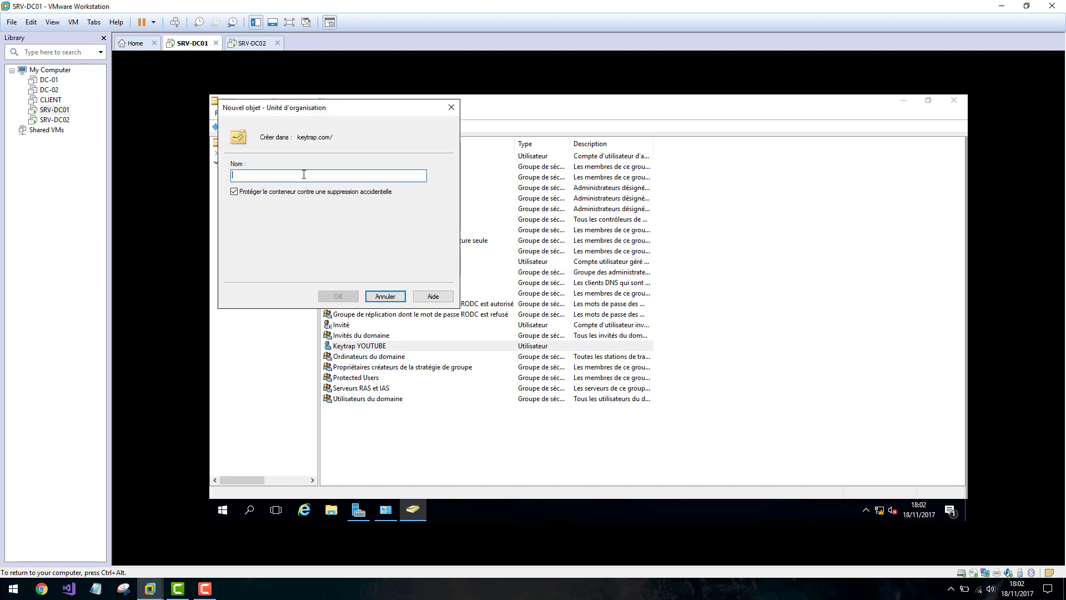
left_click_drag(305, 119, 432, 206)
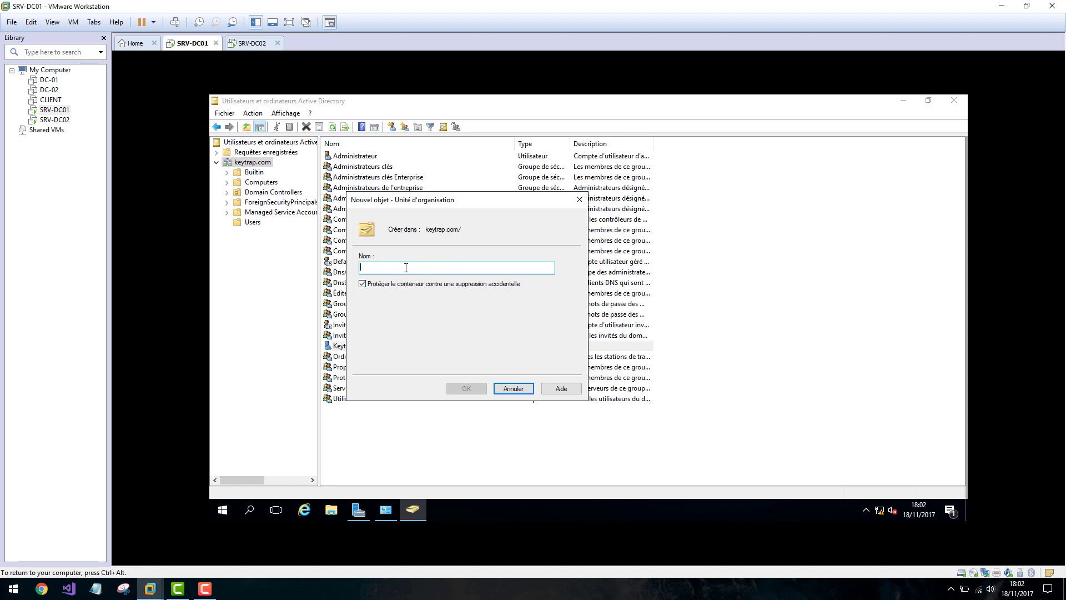
type("Utilisateurs")
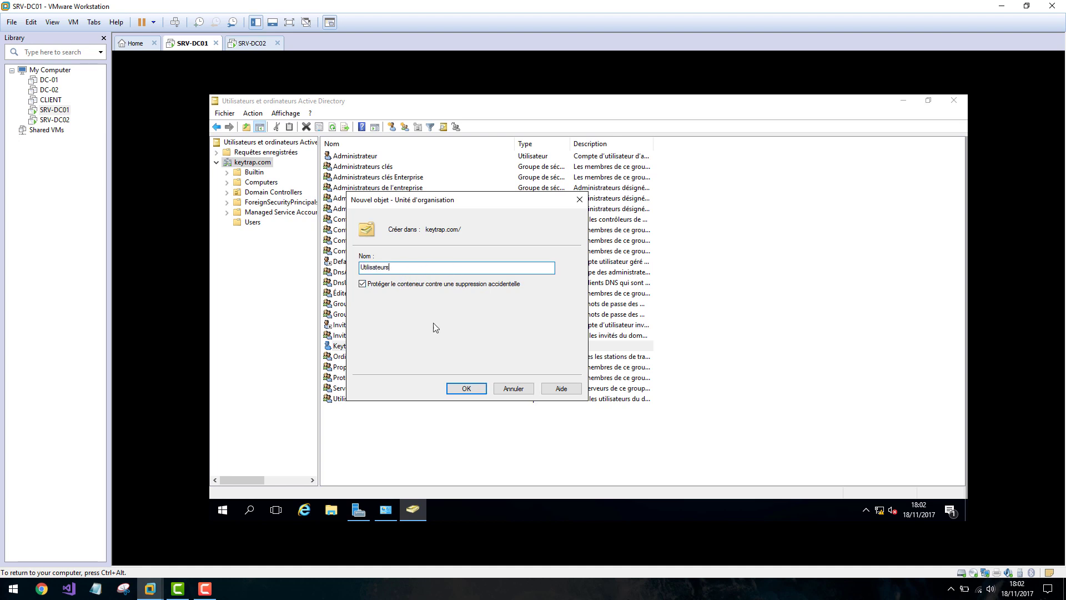
left_click(476, 389)
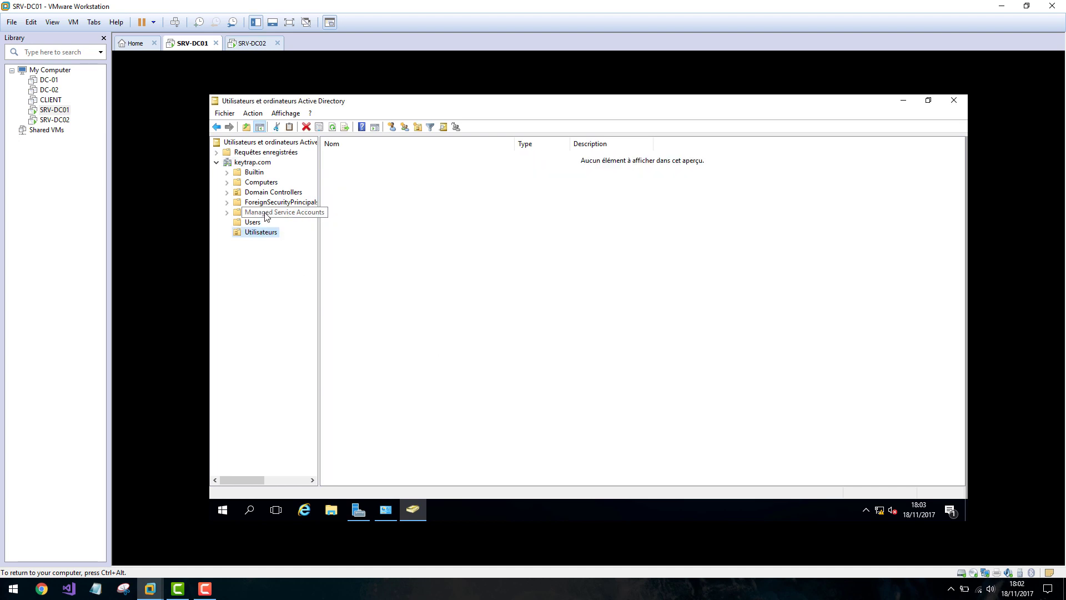
Start a new user in Utilisateurs with first, last and logon names 'fefefe'.
right_click(418, 240)
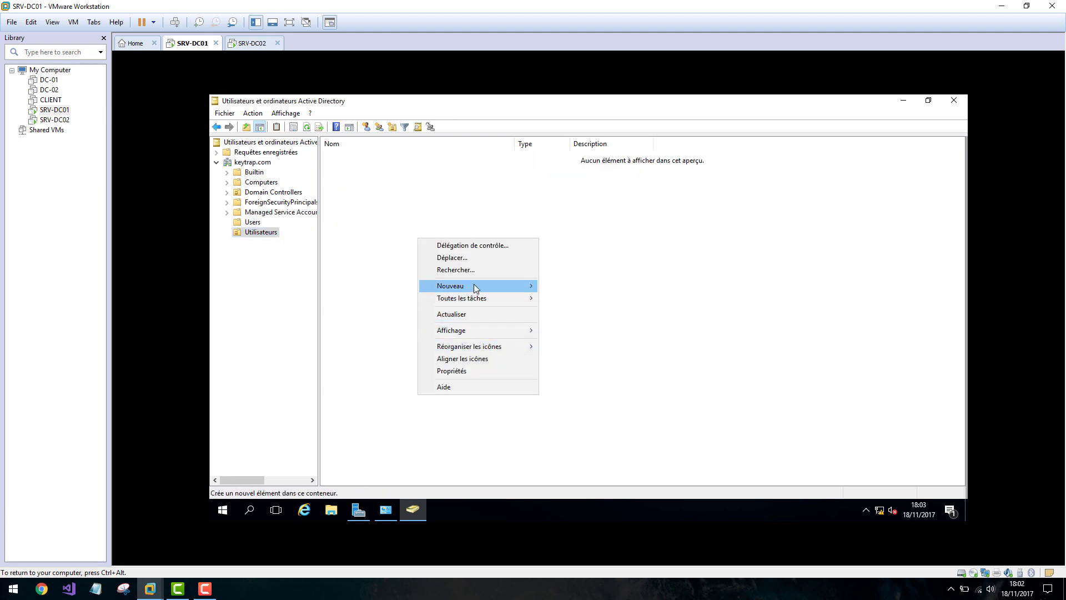
mouse_move(476, 287)
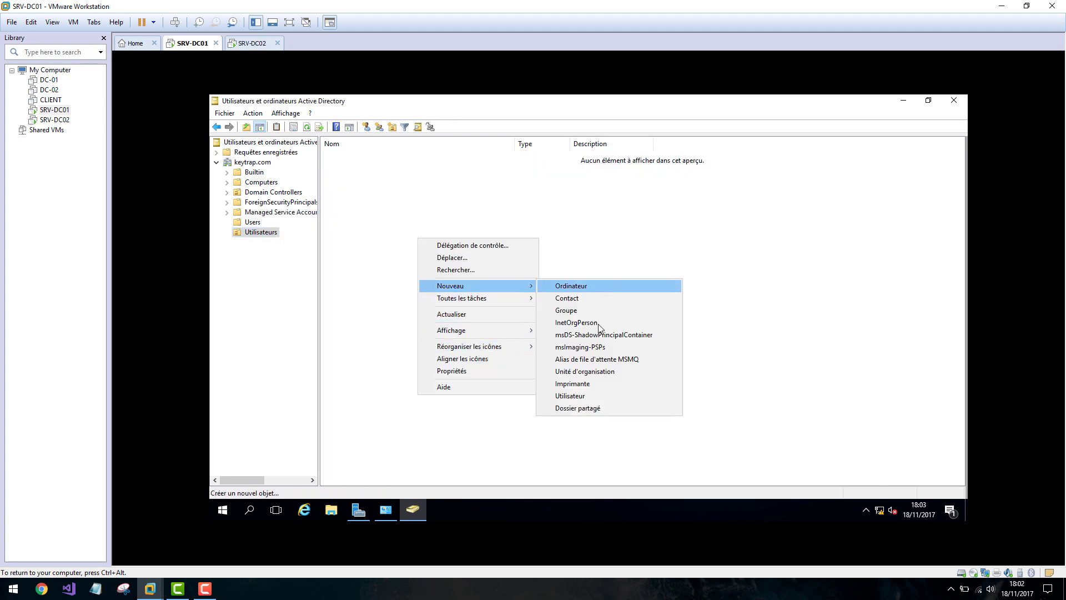
left_click(572, 395)
type("fefefe")
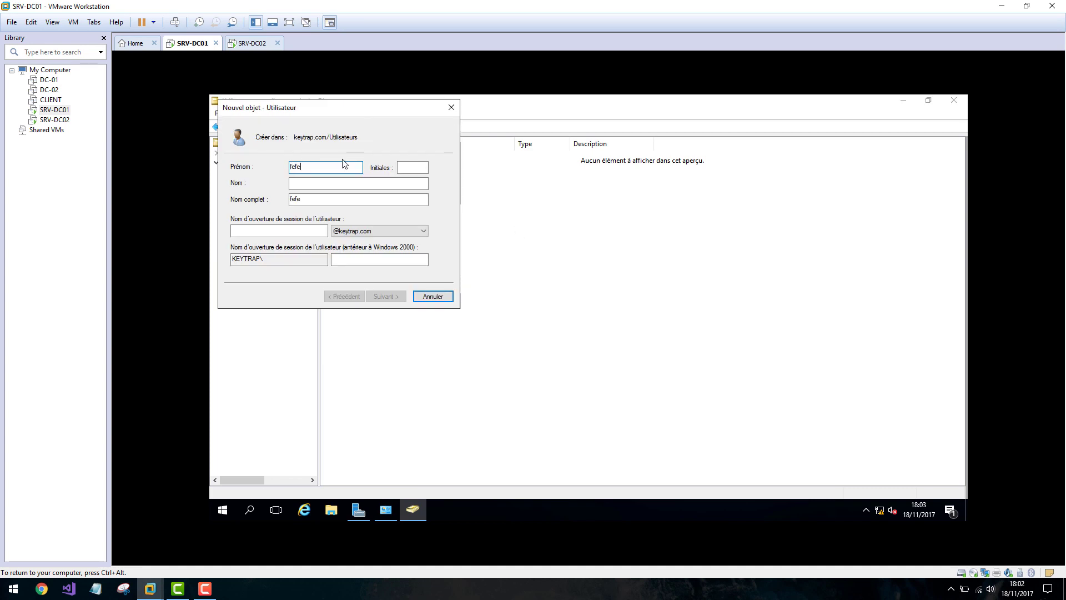
key("Tab")
key("Tab")
type("fefefe")
key("Tab")
key("Tab")
type("fefefe")
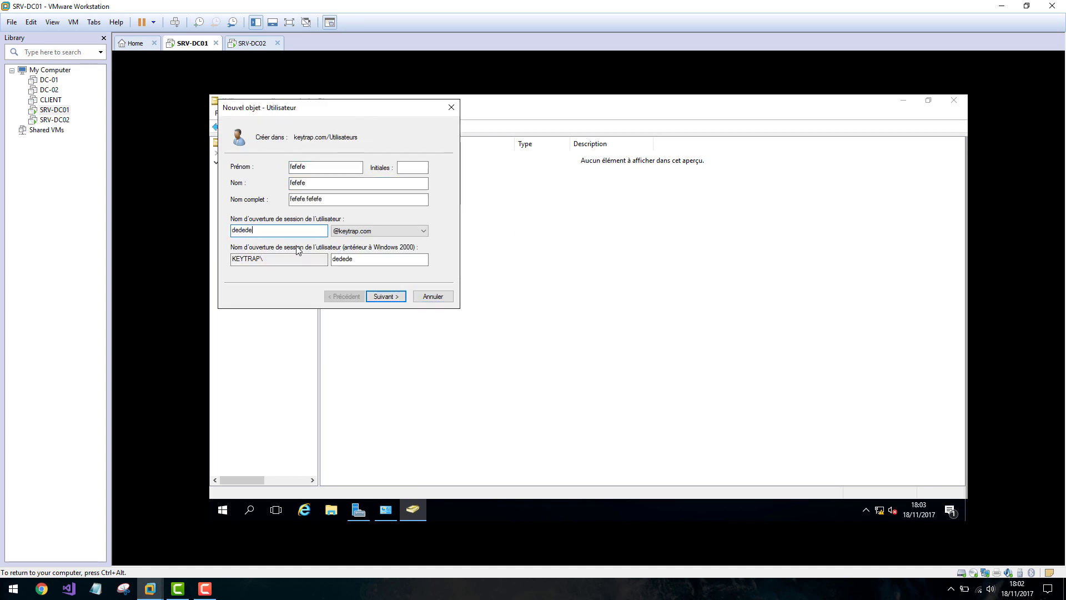
Set and confirm the user's password, untick must-change at next logon, finish, then go to SRV-DC02.
left_click(385, 296)
type("Passw0")
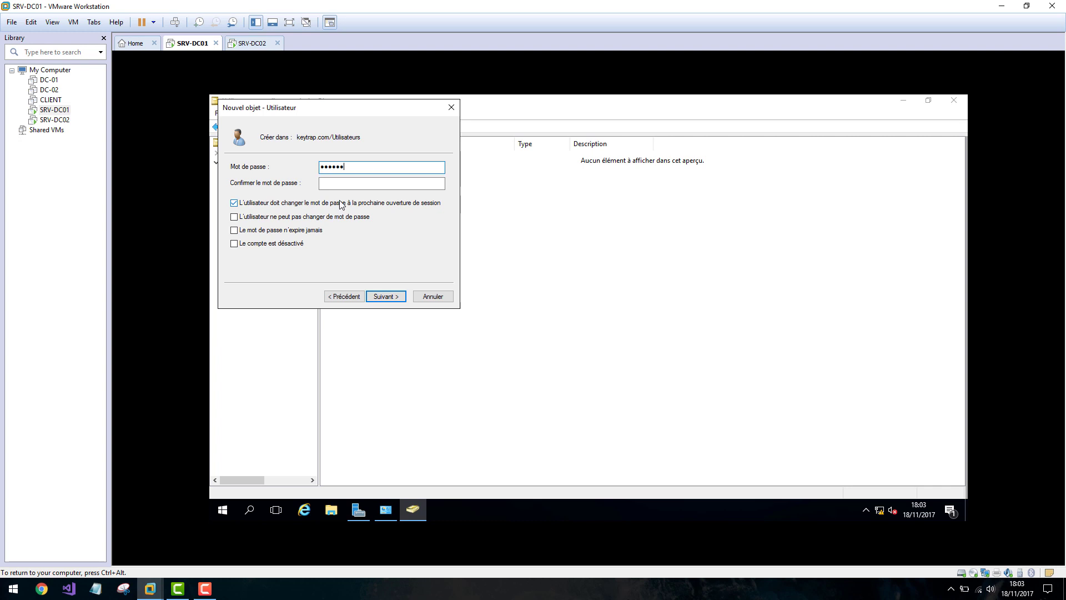
key("ctrl+a")
type("P")
key("Tab")
type("•")
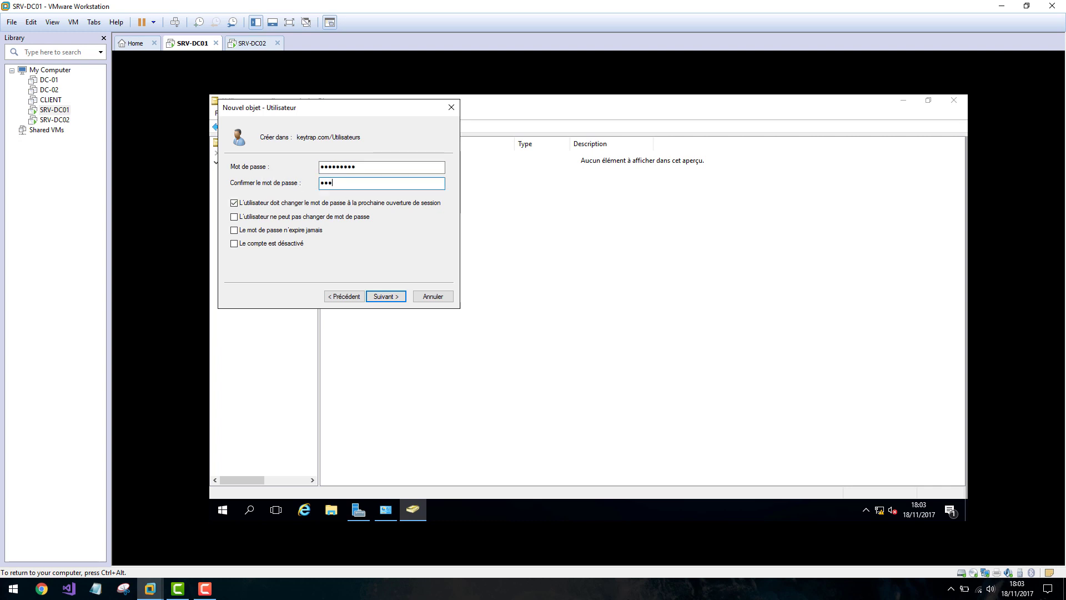
left_click(311, 206)
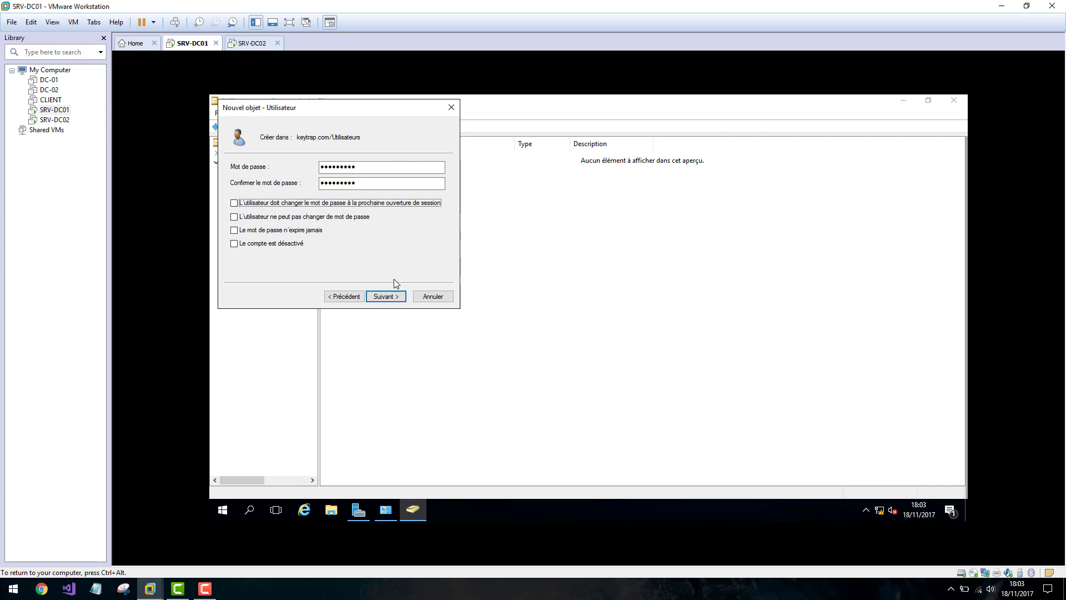
left_click(392, 296)
left_click(394, 296)
left_click(252, 44)
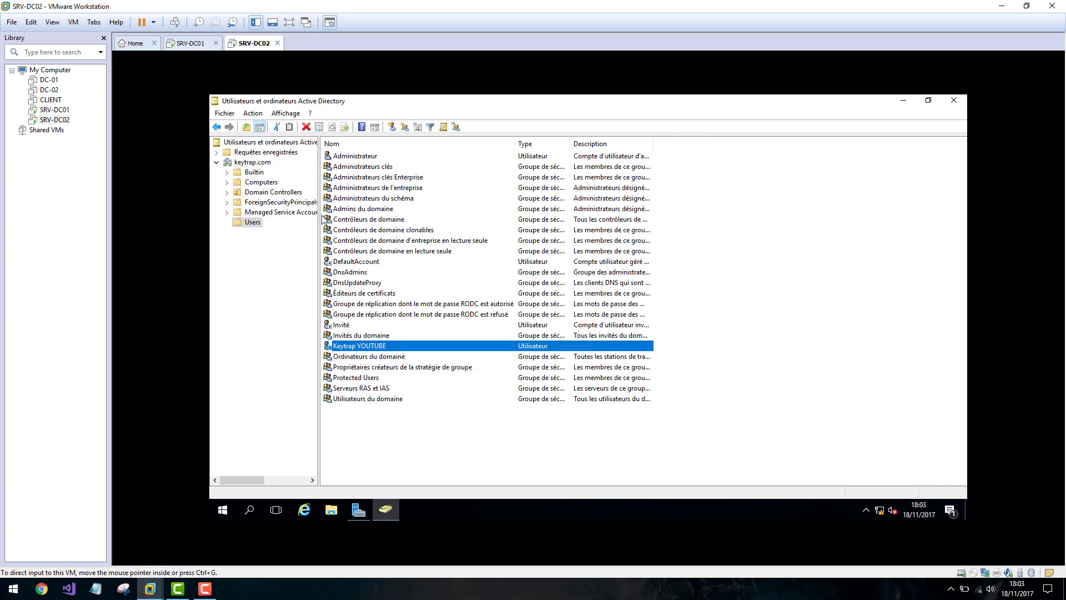
Refresh keytrap.com on SRV-DC02 and open the replicated Utilisateurs unit.
left_click(262, 244)
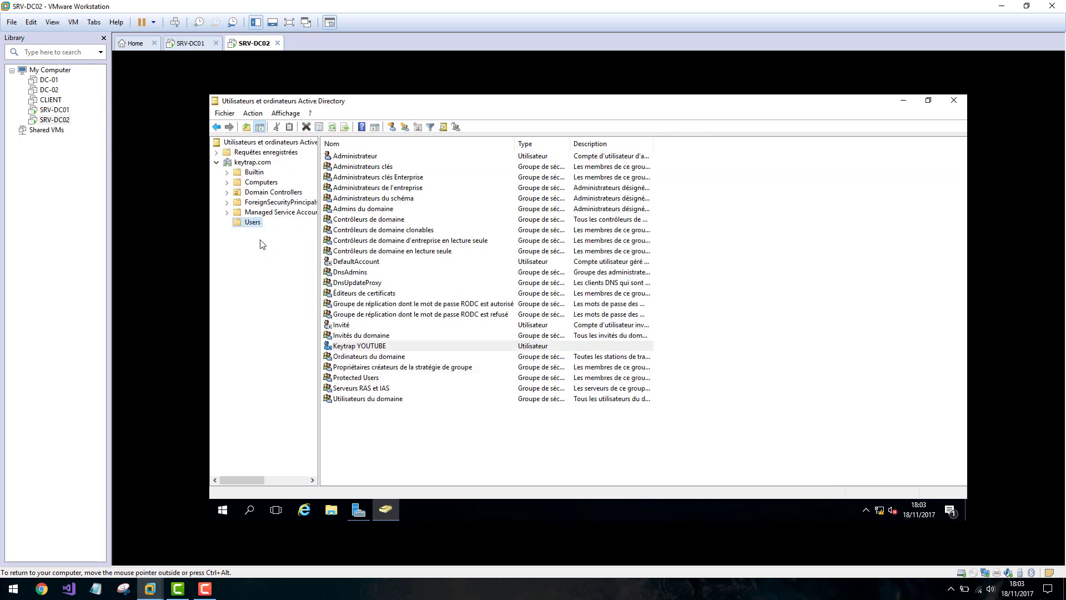
right_click(247, 162)
left_click(285, 277)
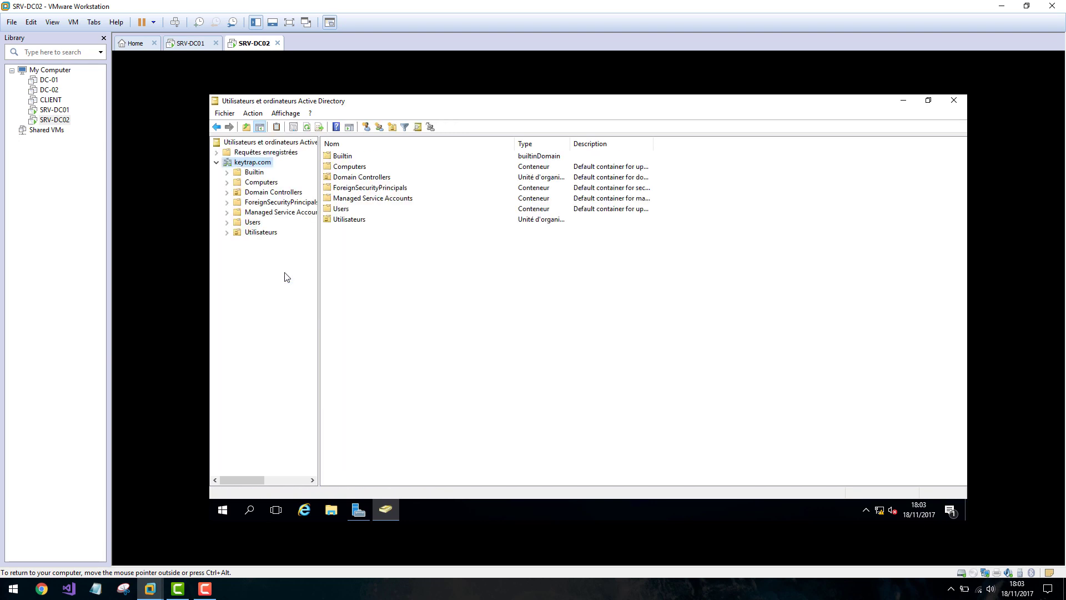
left_click(254, 235)
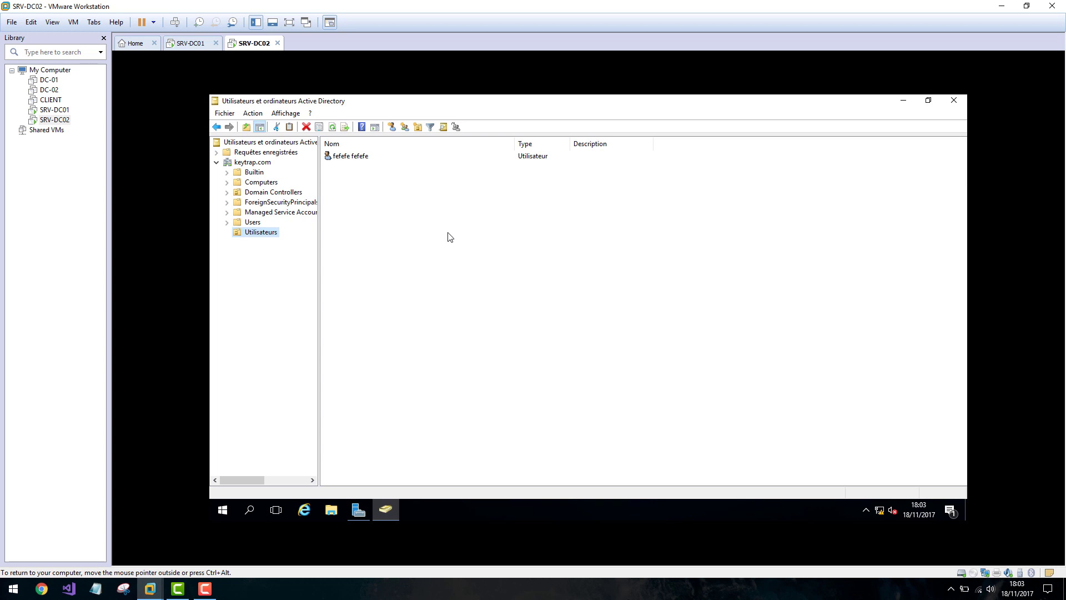
Bring Server Manager to the front on SRV-DC02 and open its Outils menu.
left_click(358, 509)
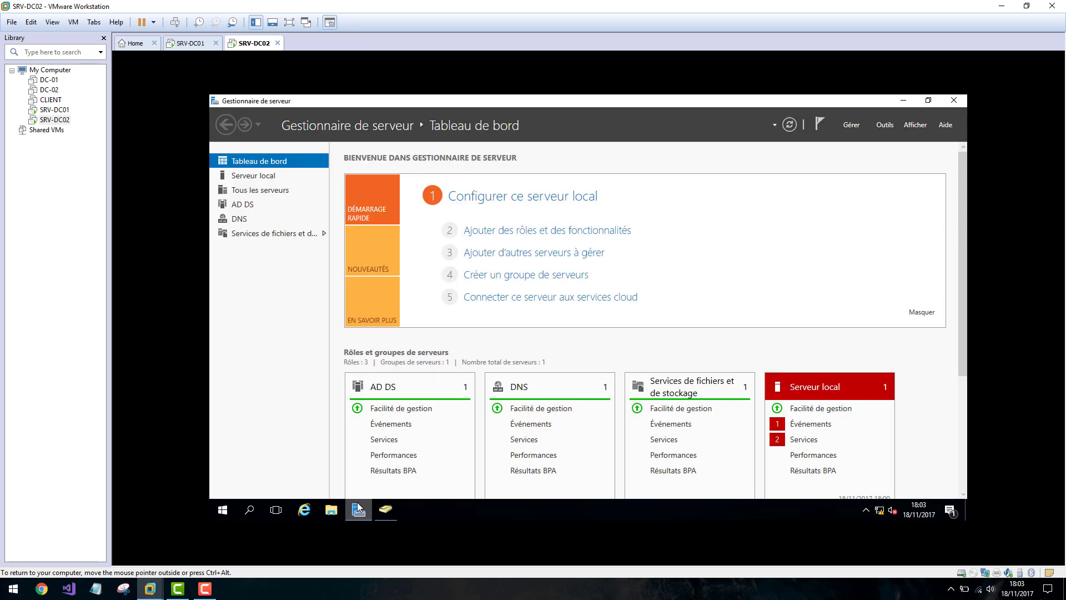
left_click(358, 509)
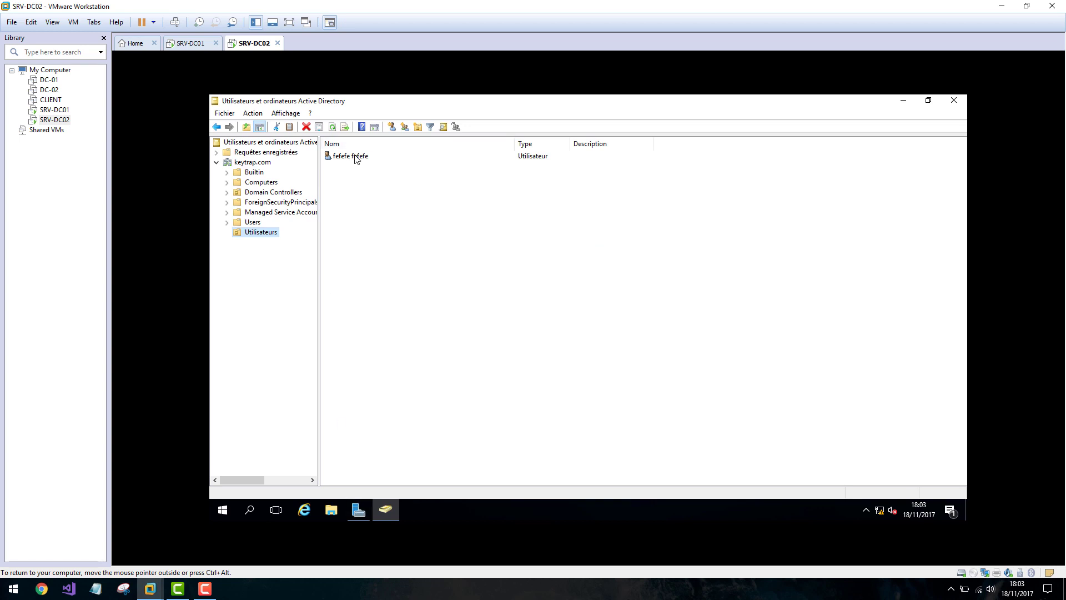
left_click(193, 43)
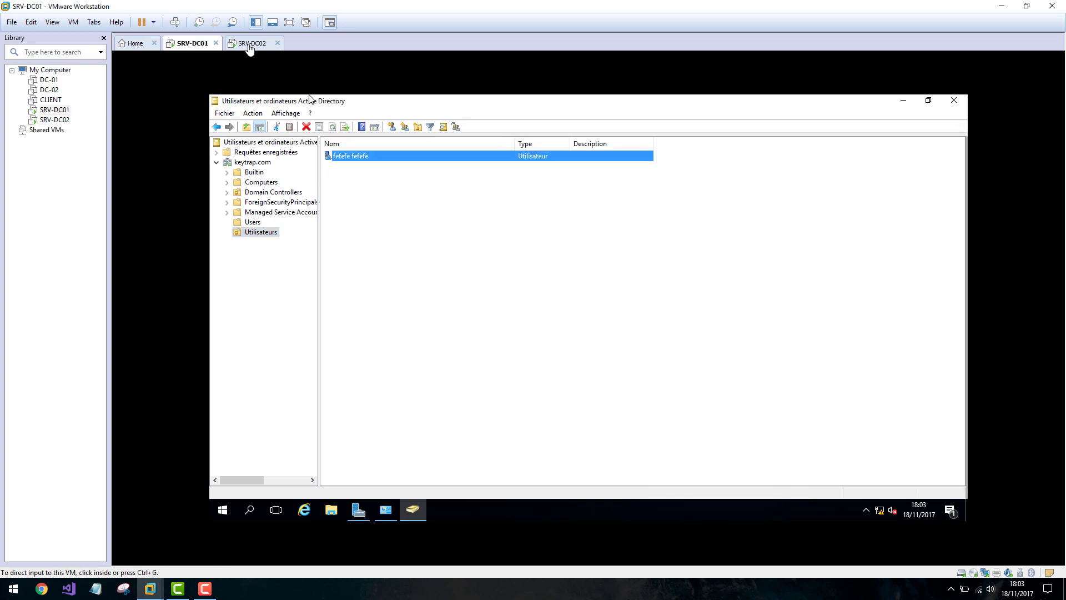
left_click(250, 43)
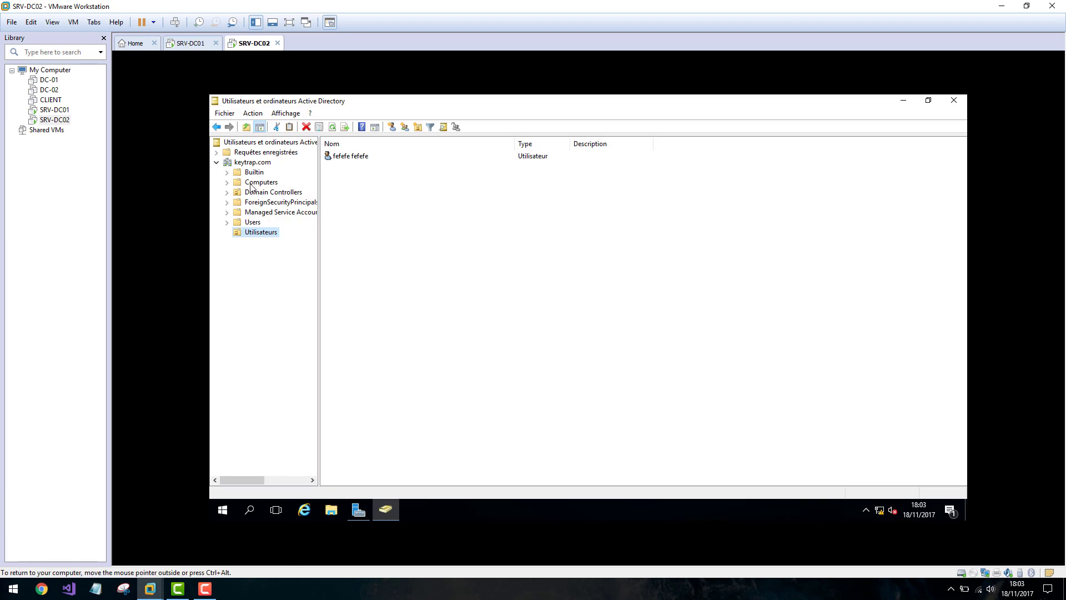
left_click(360, 510)
left_click(877, 125)
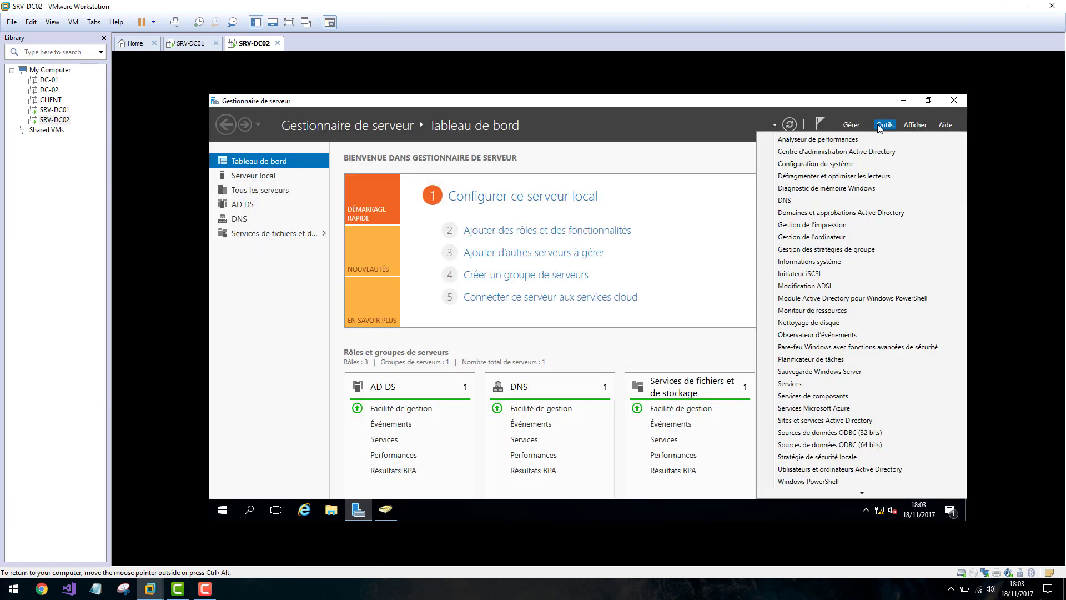
Launch Active Directory Sites and Services maximized and expand Default-First-Site-Name to Servers.
left_click(849, 421)
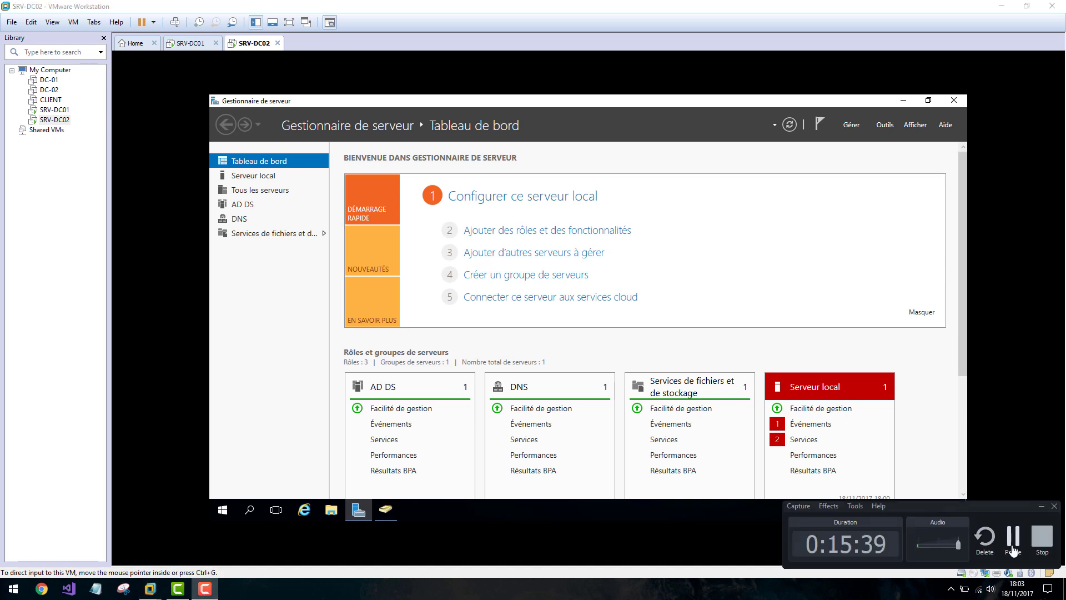
left_click(295, 230)
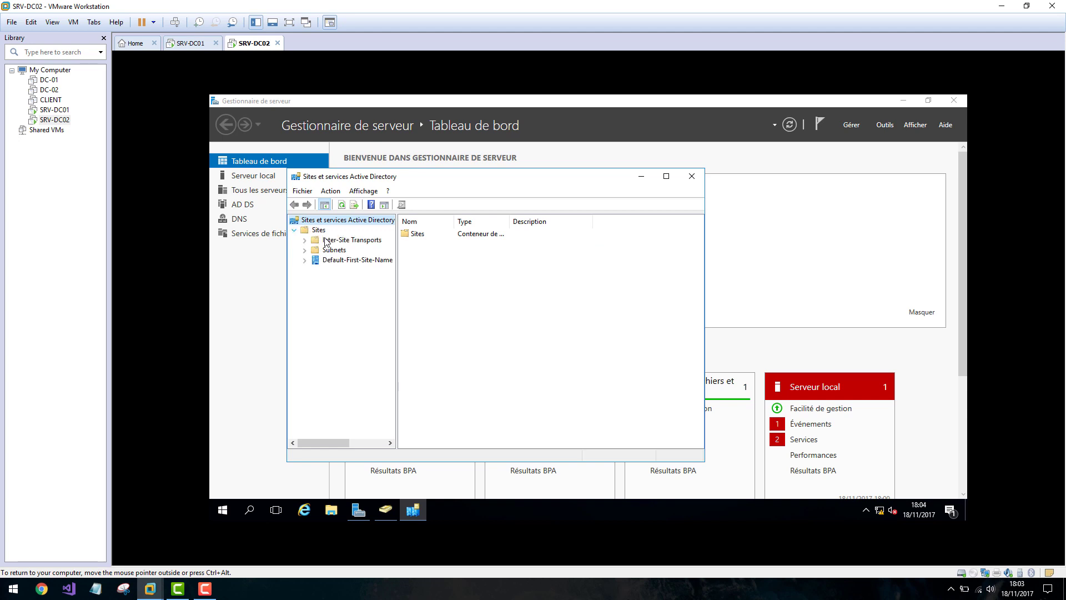
left_click(664, 176)
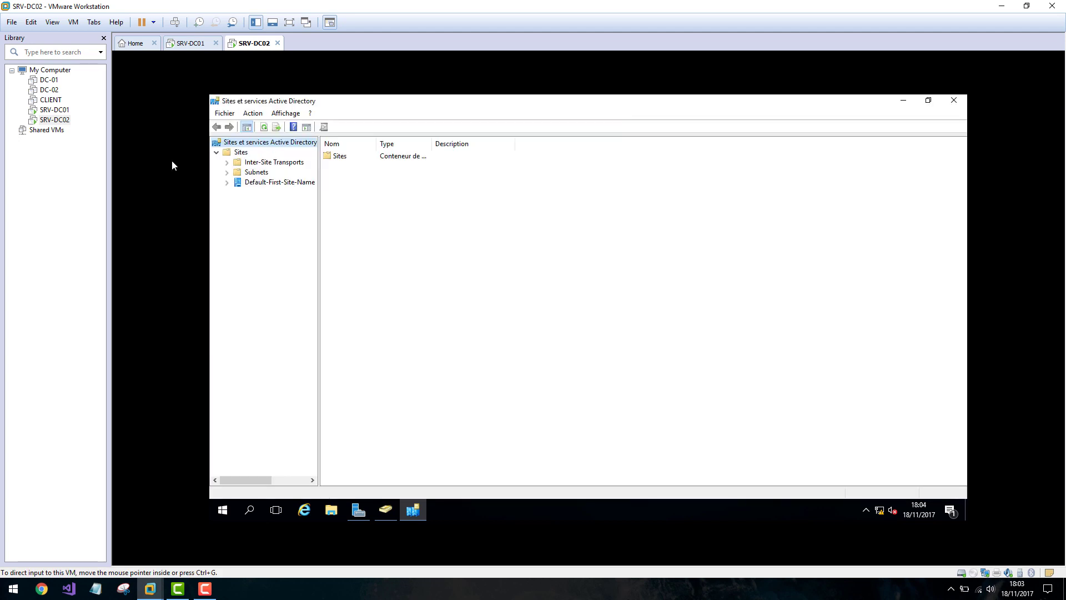
left_click(227, 184)
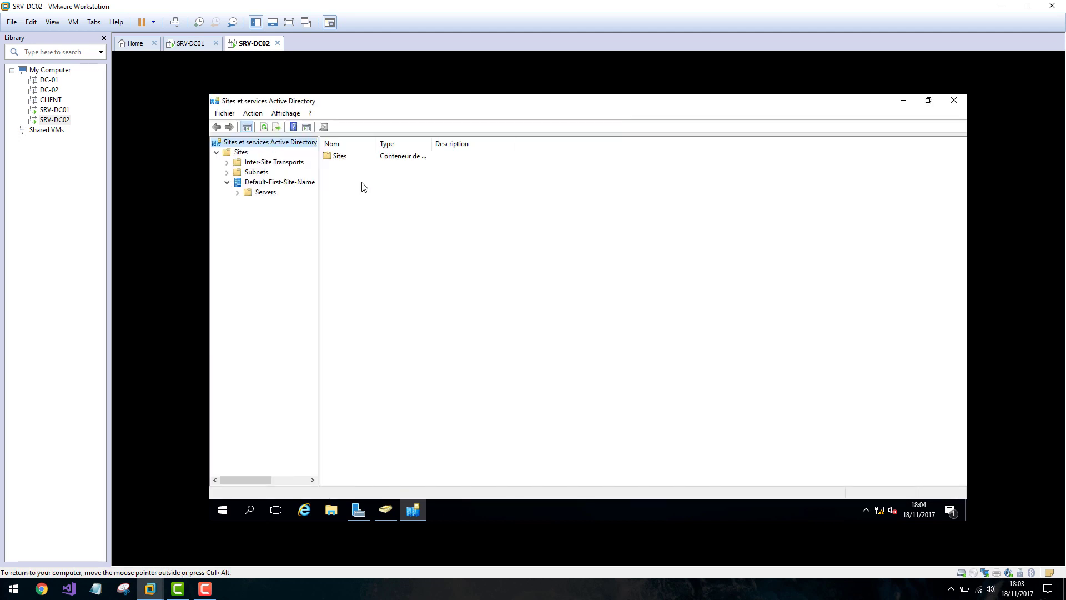
left_click(238, 193)
left_click(265, 192)
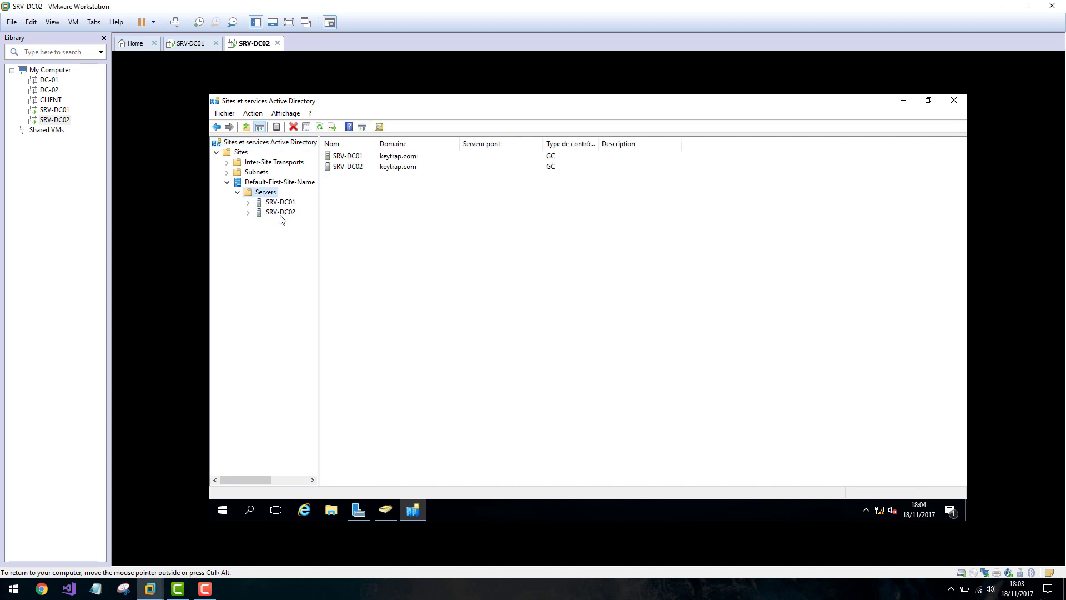
Expand SRV-DC01 and SRV-DC02 and compare each server's NTDS Settings connections.
left_click(249, 203)
left_click(247, 223)
left_click(300, 214)
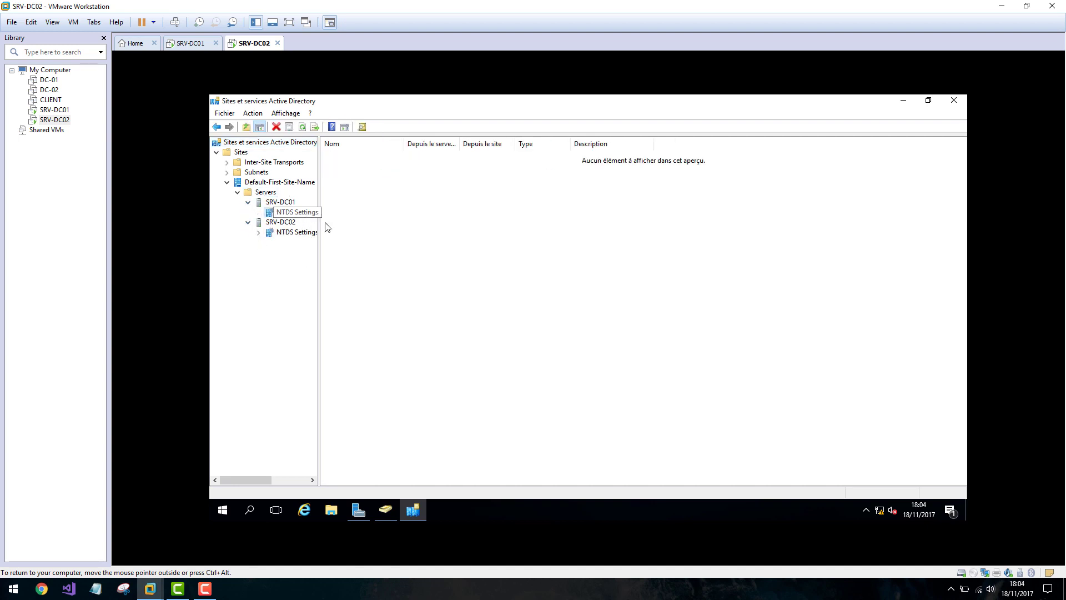
left_click(300, 233)
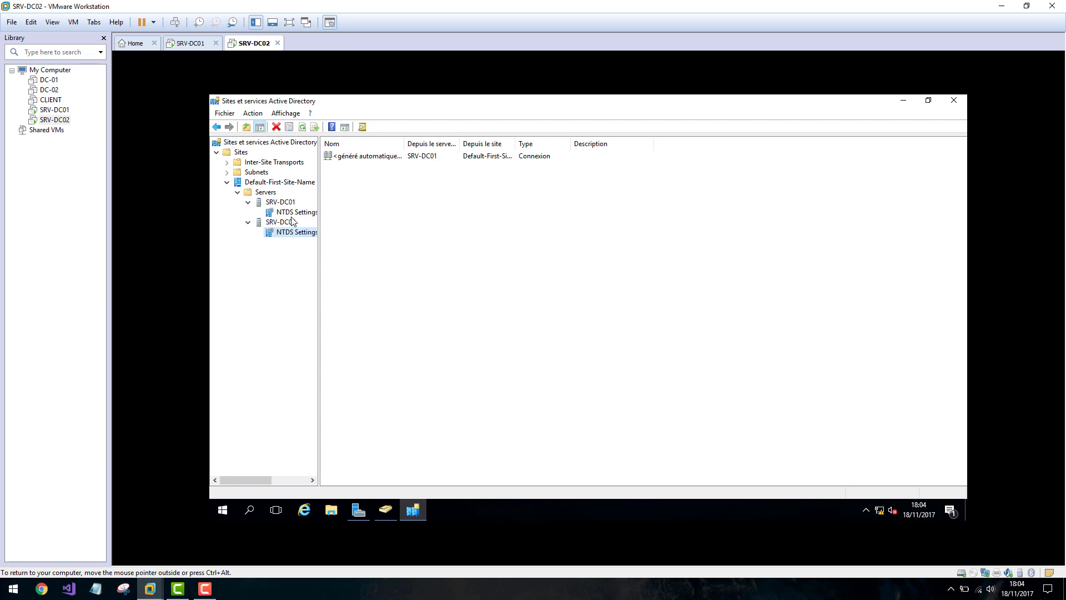
left_click(290, 213)
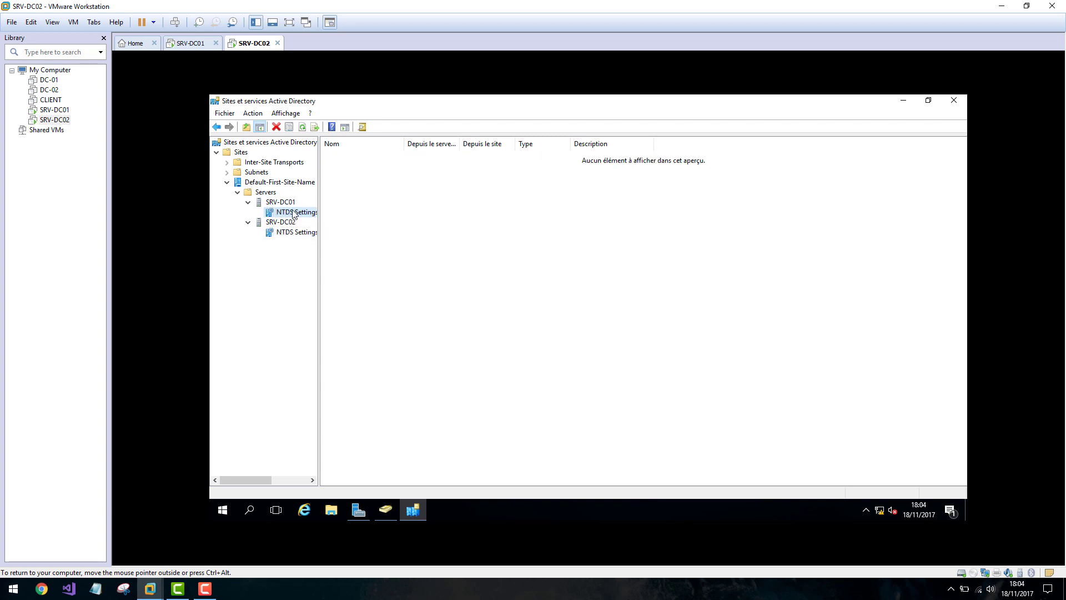
On SRV-DC01, launch Active Directory Sites and Services from Server Manager's Outils menu.
left_click(190, 43)
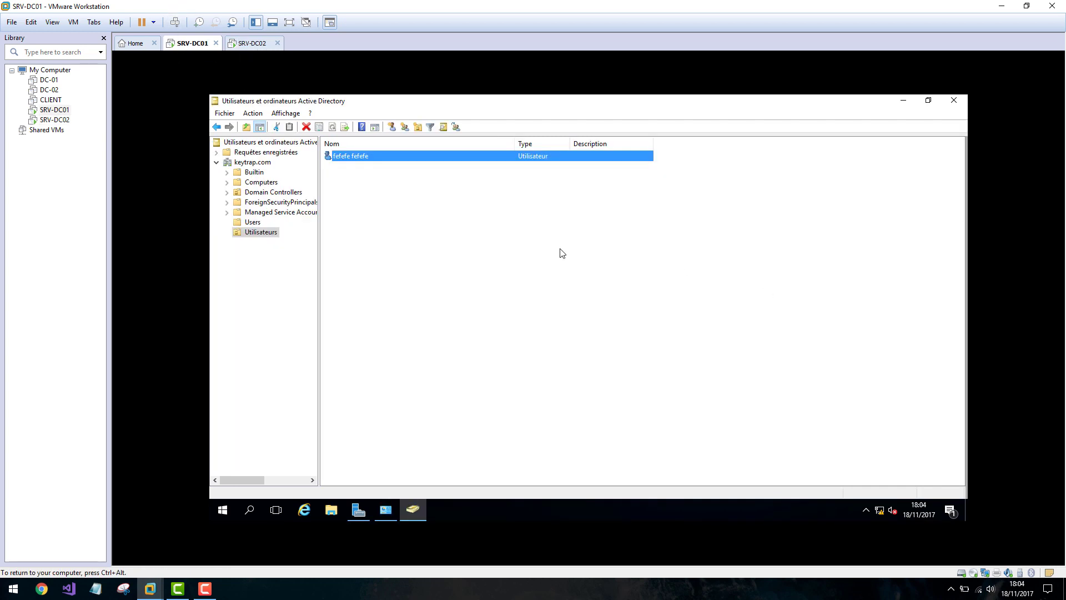
left_click(383, 507)
left_click(884, 124)
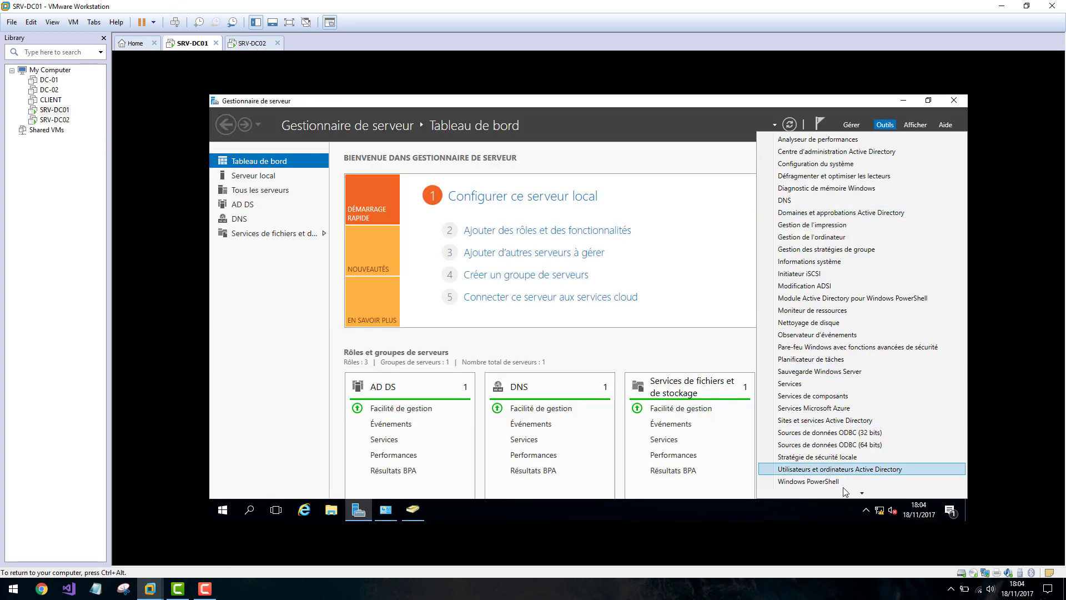
scroll(844, 466, "down", 1)
left_click(839, 414)
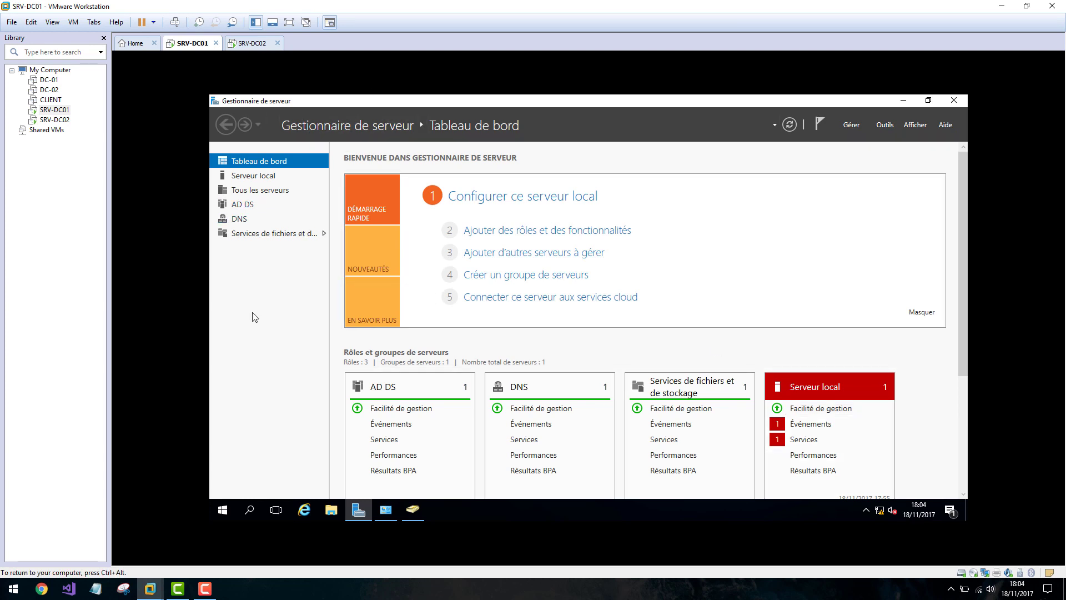
left_click(248, 43)
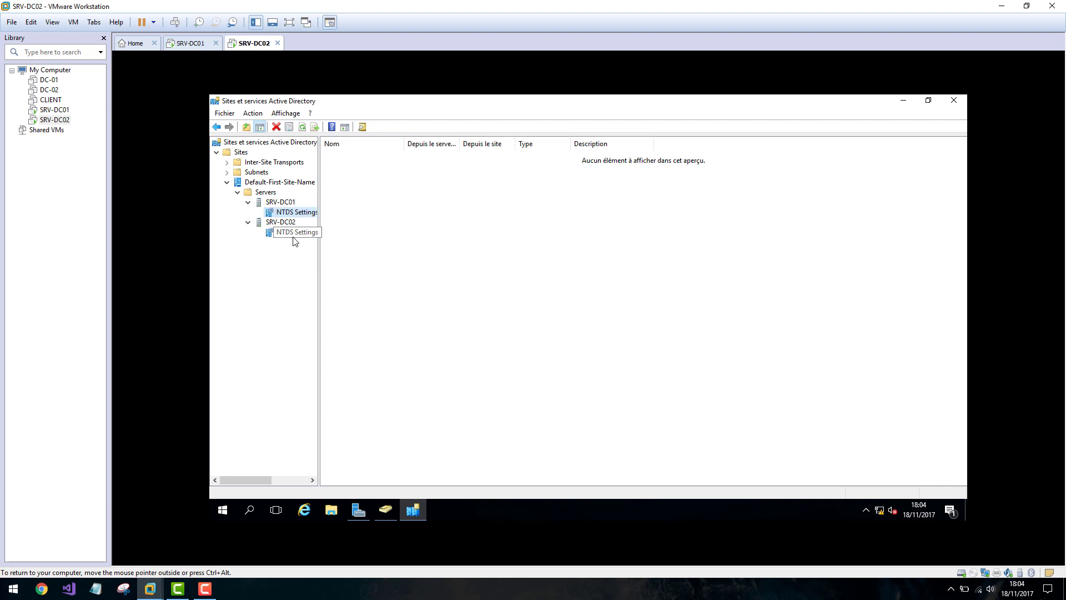
left_click(186, 43)
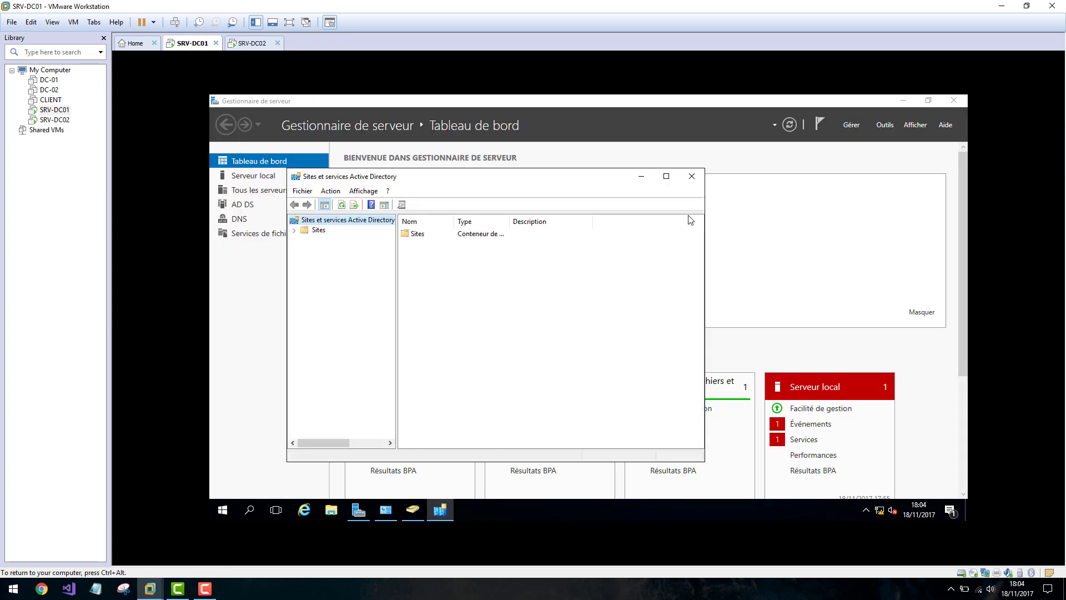
Expand Sites > Default-First-Site-Name > Servers to both servers' NTDS Settings, maximizing the window.
left_click(294, 230)
left_click(304, 260)
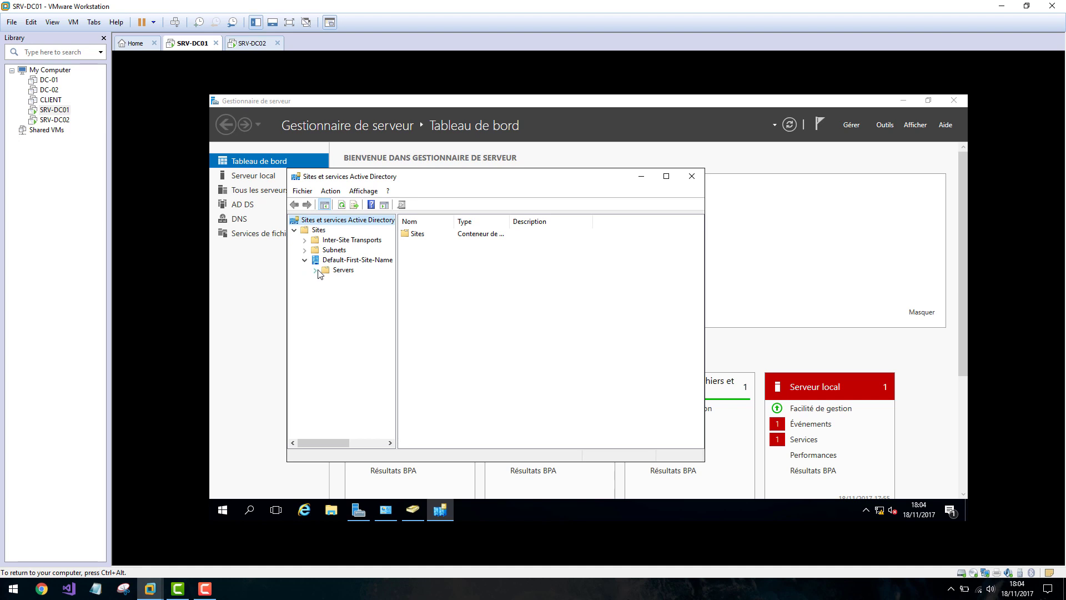
left_click(315, 270)
left_click(325, 280)
left_click(326, 300)
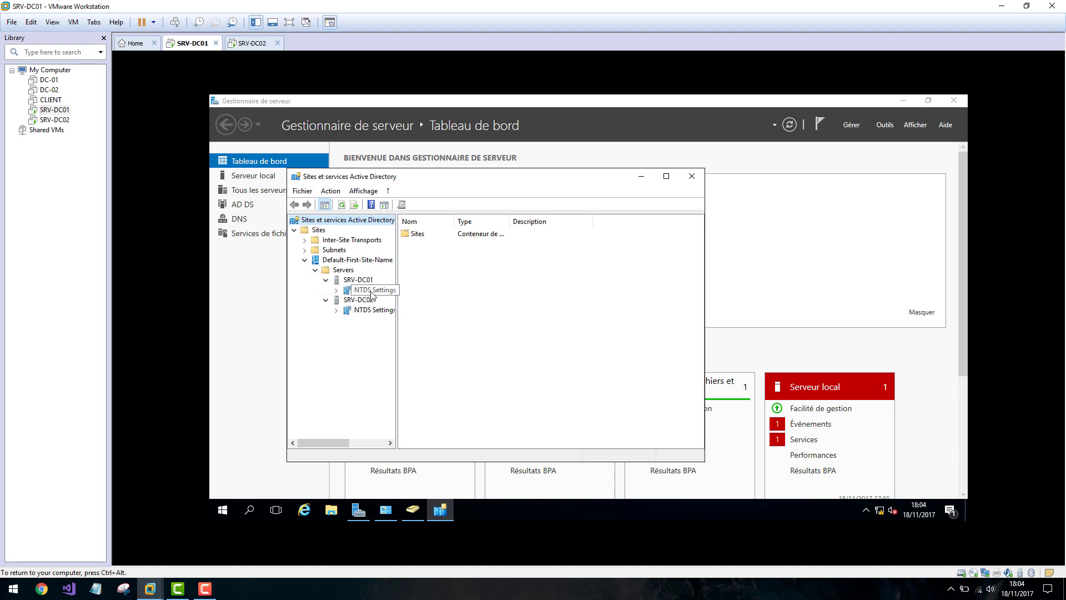
left_click(369, 289)
left_click(667, 176)
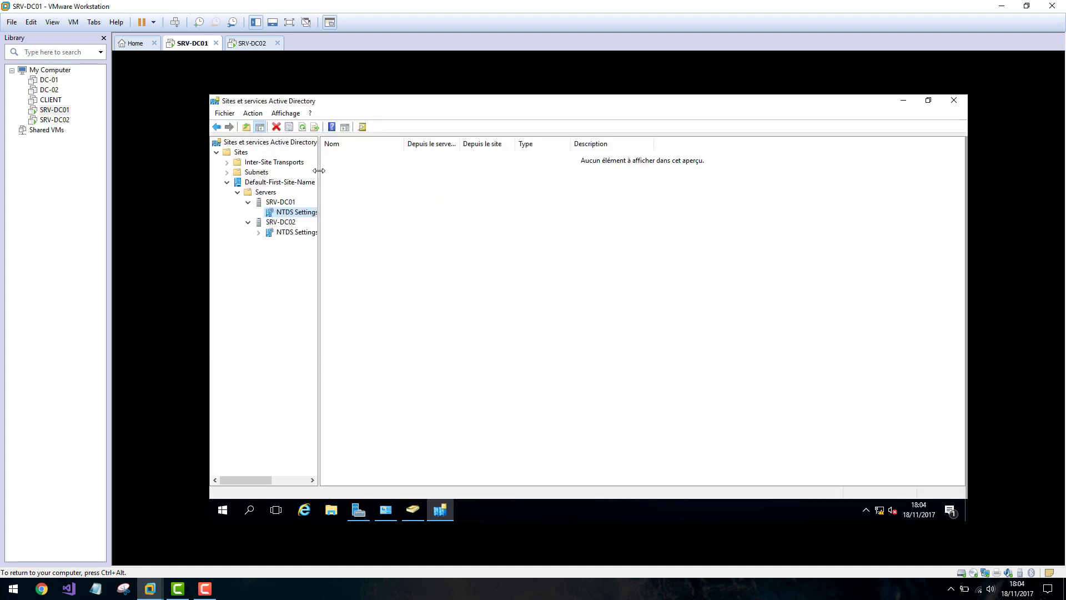
Widen the tree pane and compare SRV-DC01's and SRV-DC02's NTDS Settings connections.
left_click_drag(319, 172, 355, 173)
left_click(312, 234)
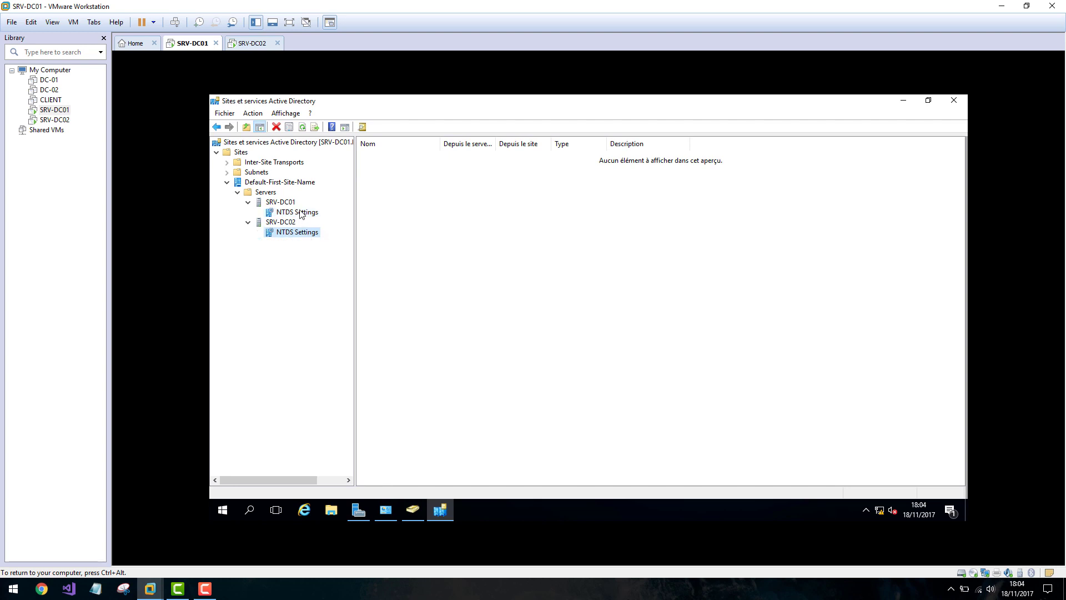
left_click(299, 211)
left_click(303, 232)
left_click(303, 214)
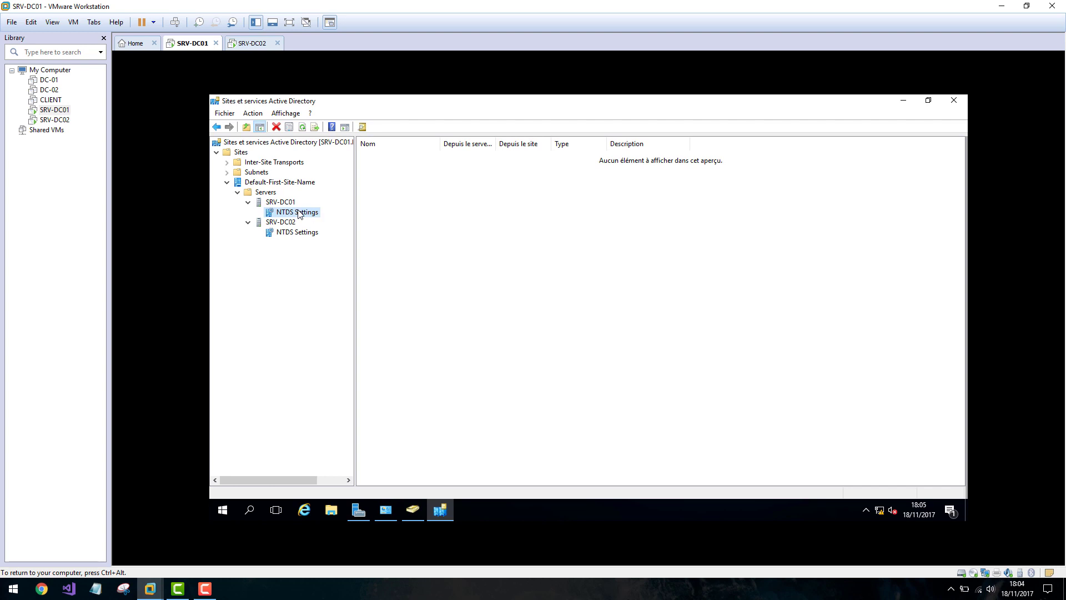
On SRV-DC02, widen the tree pane and view each server's NTDS Settings connections.
left_click(253, 43)
left_click(304, 234)
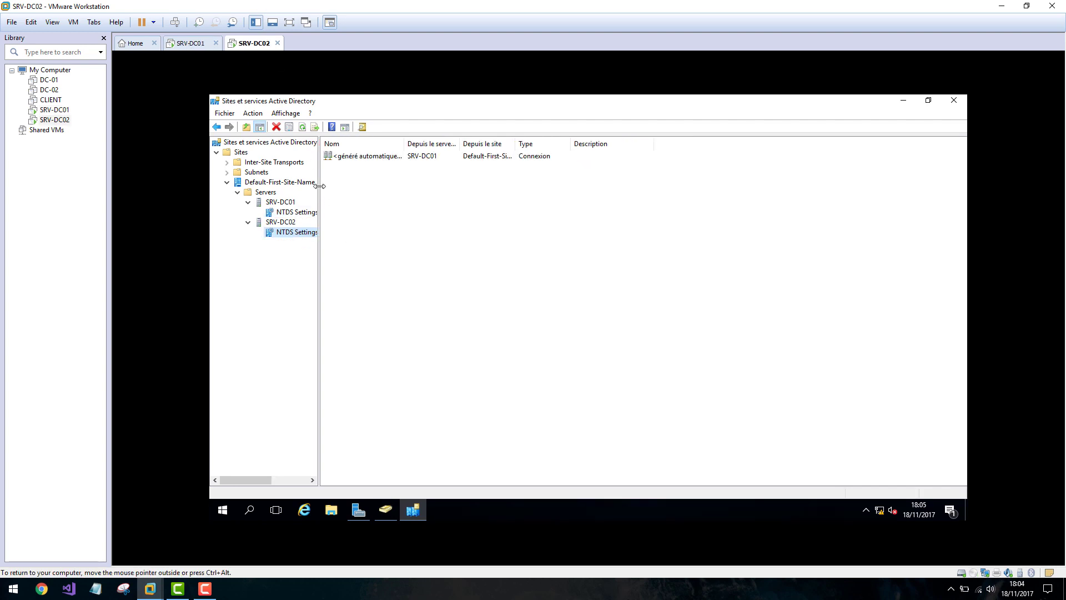
left_click_drag(319, 186, 350, 187)
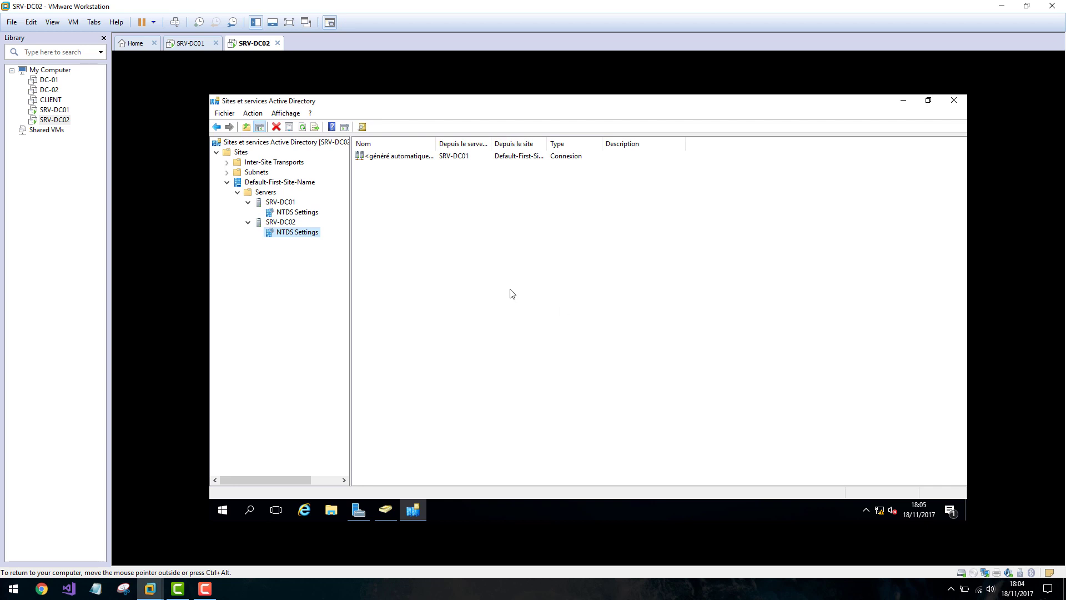
left_click(293, 213)
left_click(300, 233)
left_click(302, 214)
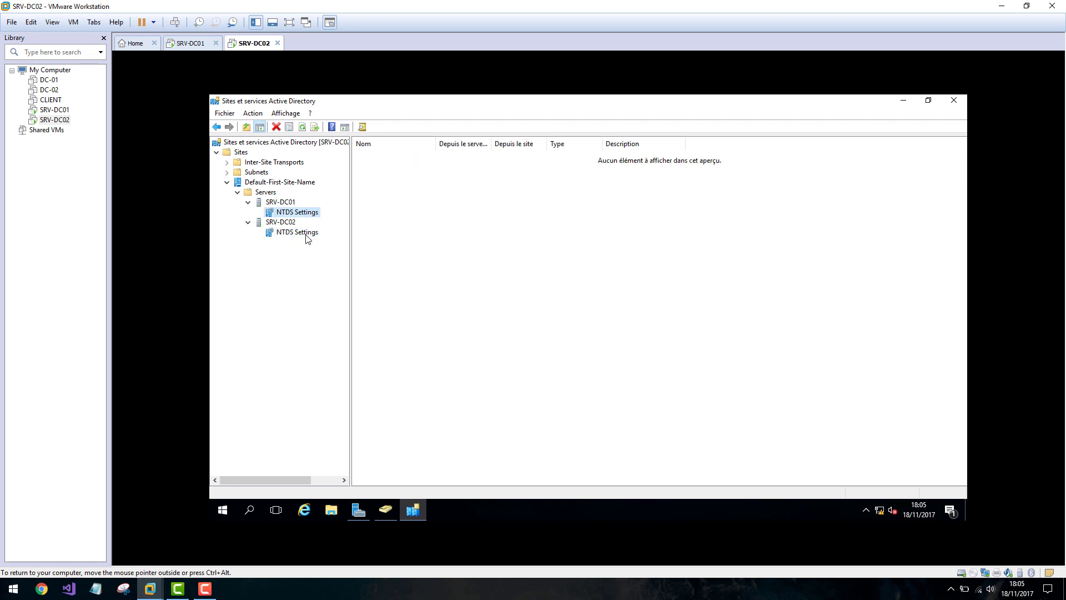
Refresh the connection lists of SRV-DC01's and SRV-DC02's NTDS Settings on SRV-DC02.
right_click(446, 259)
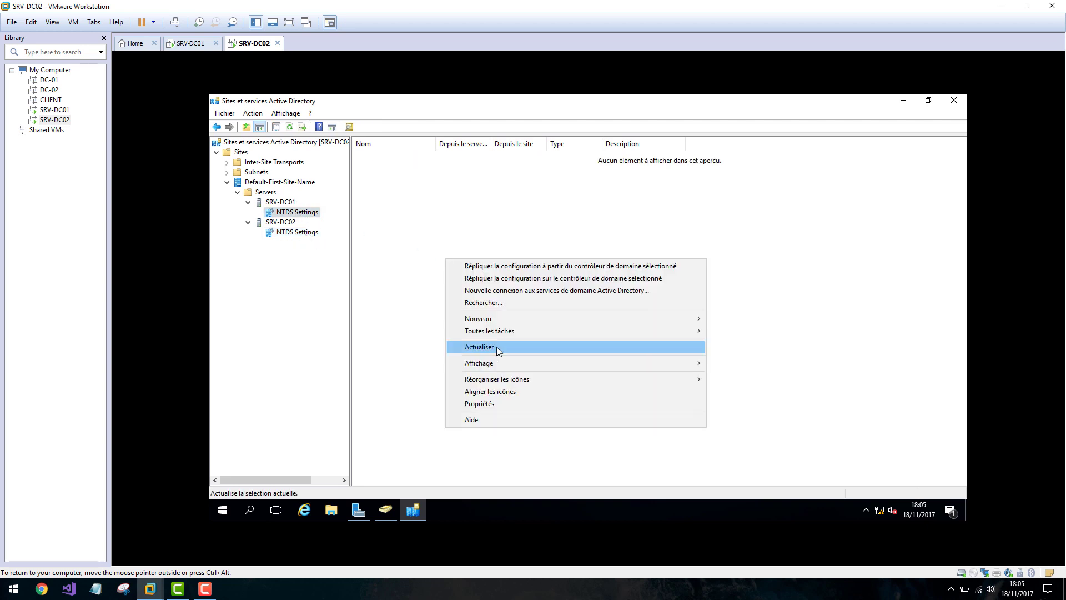
left_click(498, 349)
left_click(292, 232)
right_click(431, 241)
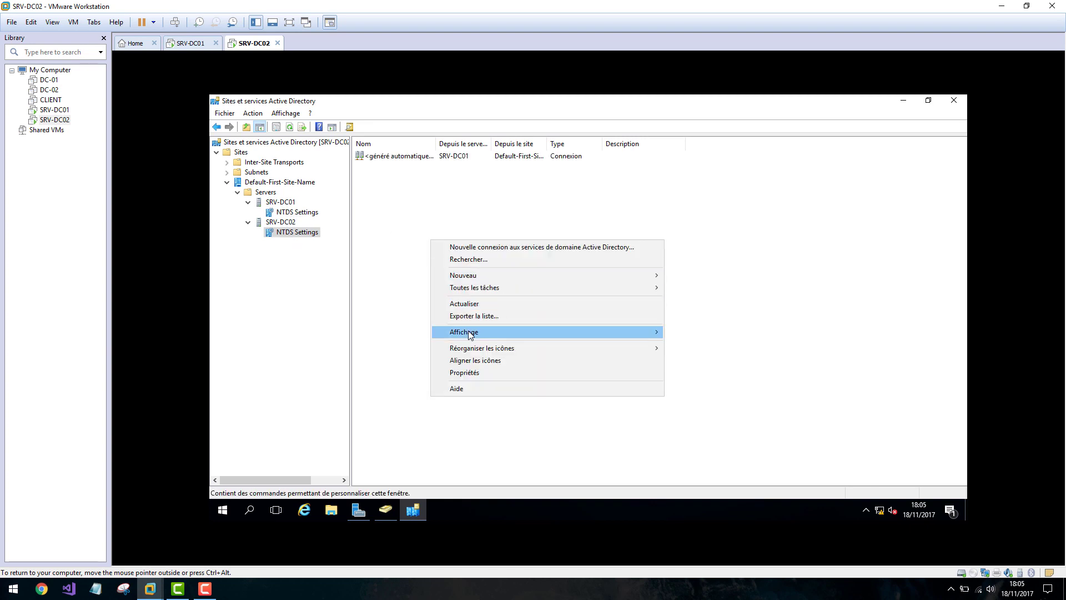
left_click(469, 303)
Recheck both servers' NTDS Settings, confirming SRV-DC02 lists a connection from SRV-DC01.
left_click(292, 202)
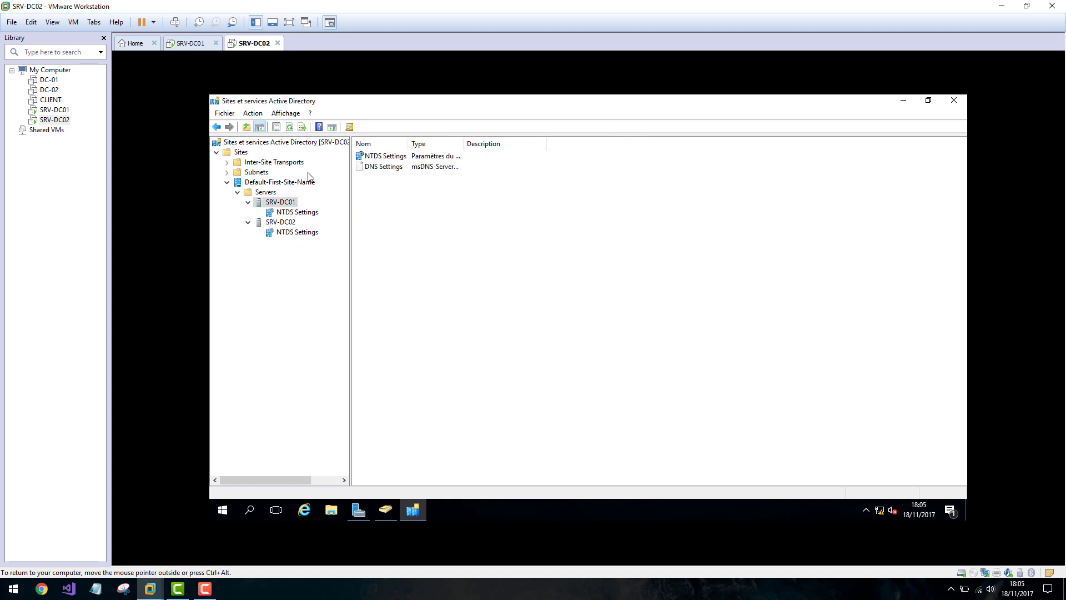
left_click(290, 213)
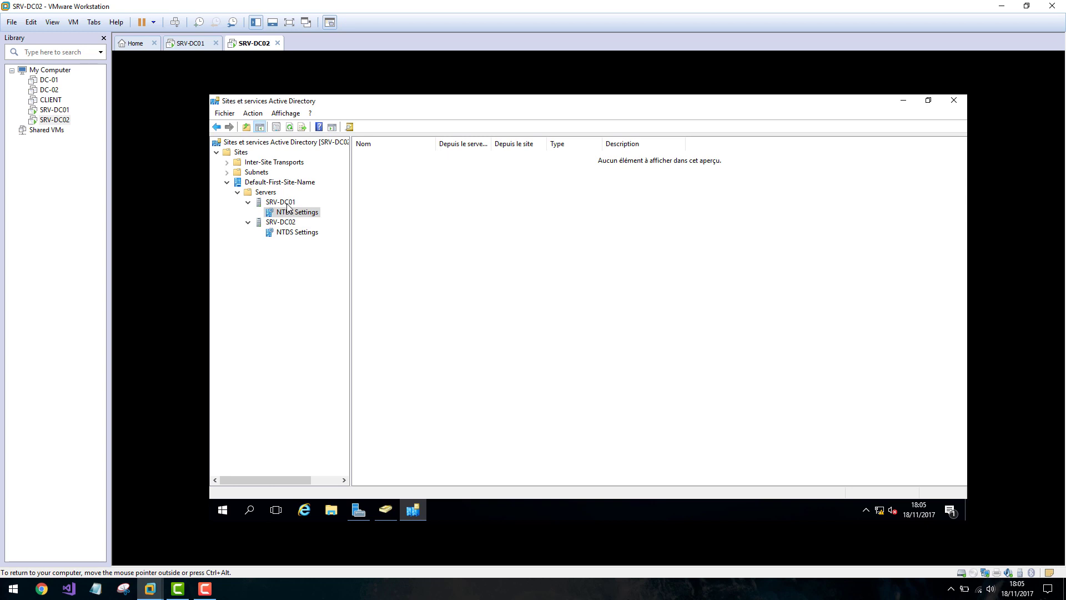
left_click(288, 202)
left_click(287, 222)
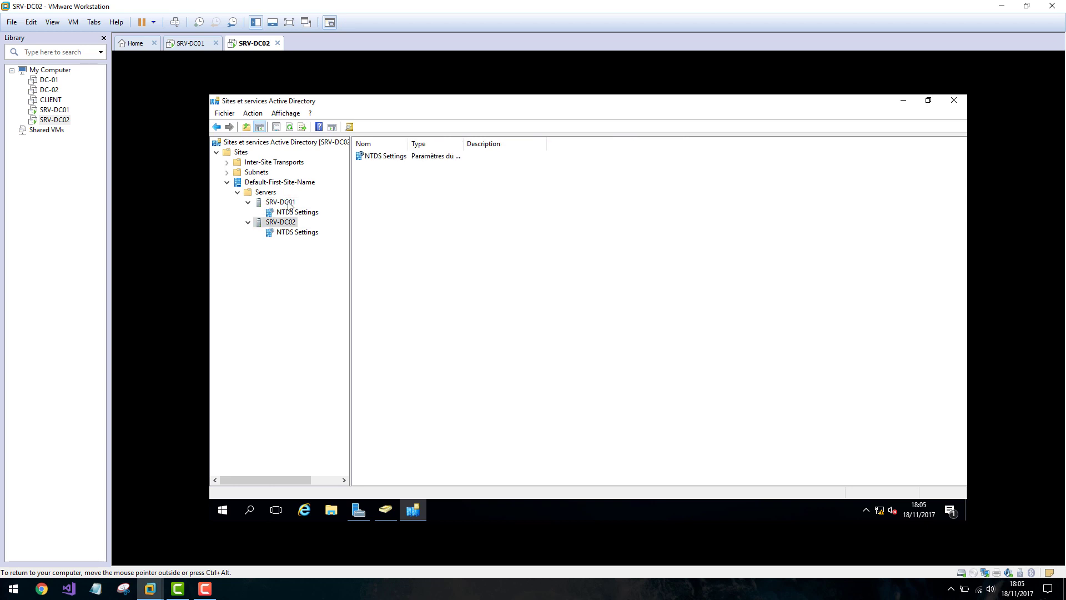
left_click(289, 202)
left_click(292, 212)
left_click(294, 232)
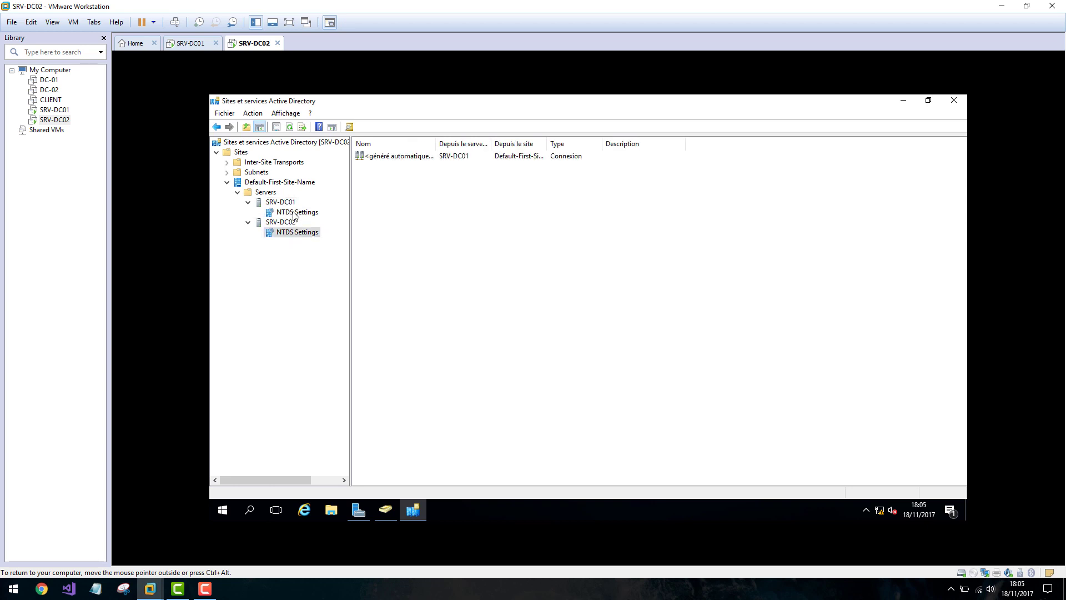
left_click(294, 213)
On SRV-DC01, refresh the connection list and open the actions for SRV-DC02's NTDS Settings.
left_click(190, 43)
right_click(423, 248)
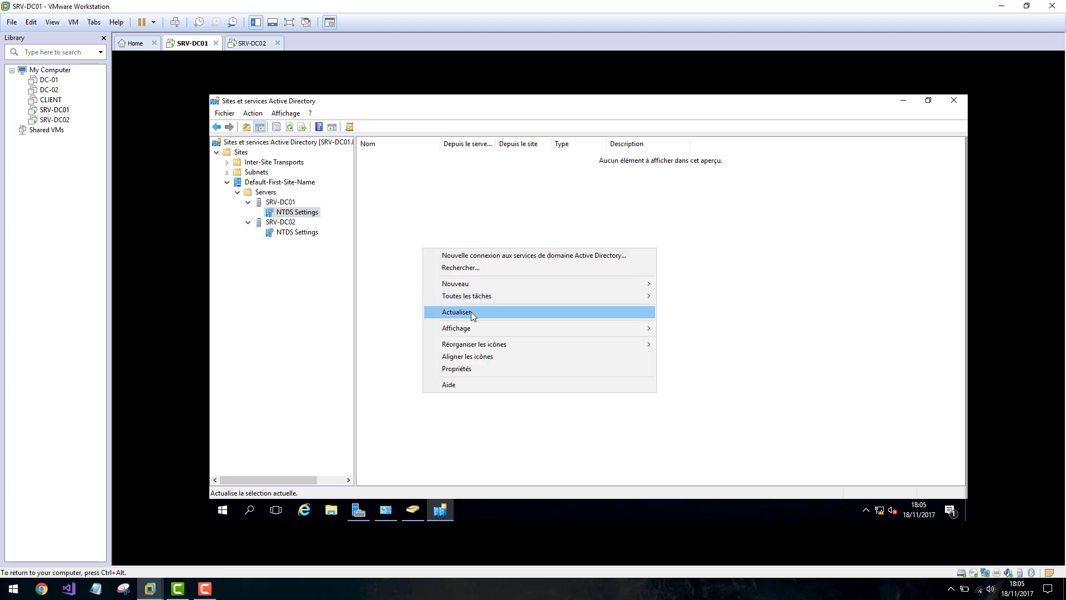
left_click(471, 311)
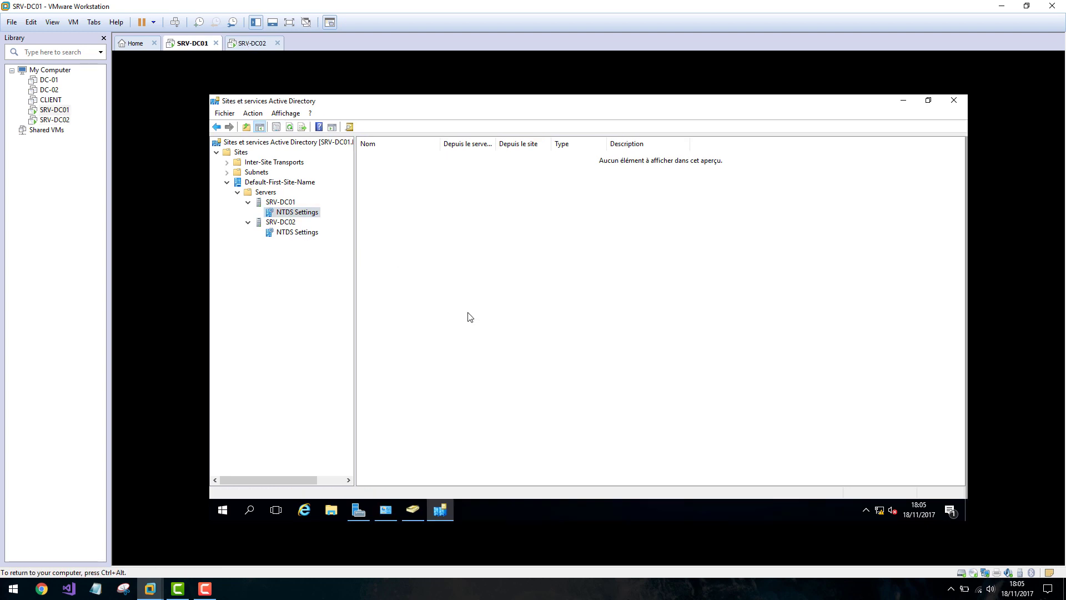
left_click(308, 213)
left_click(299, 235)
right_click(299, 232)
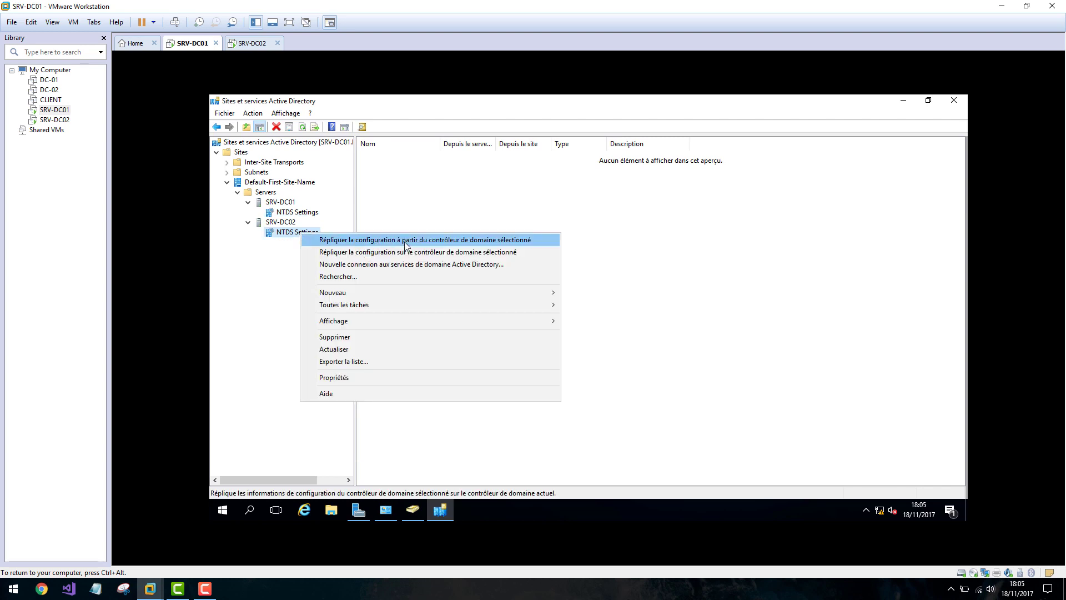
On SRV-DC01, replicate from SRV-DC02, refresh the connections list and widen its columns.
left_click(428, 240)
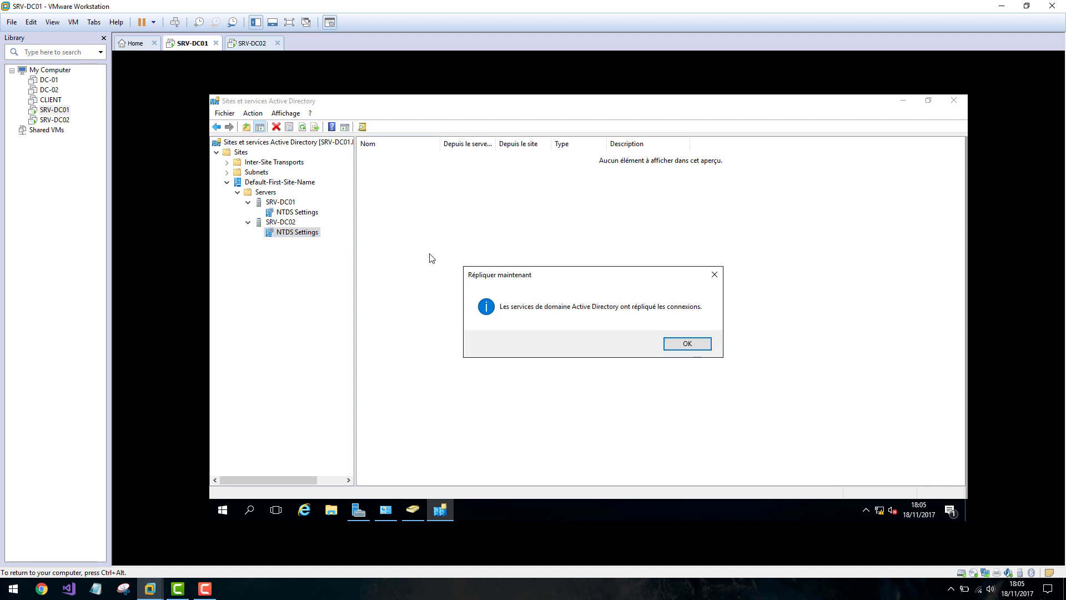
left_click(688, 344)
right_click(398, 226)
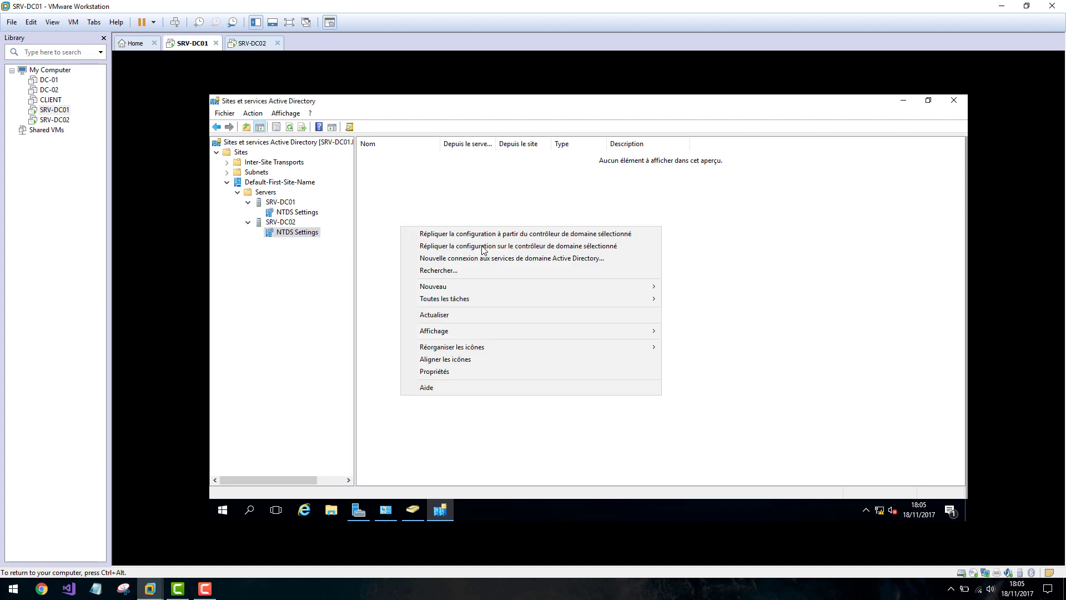
left_click(443, 315)
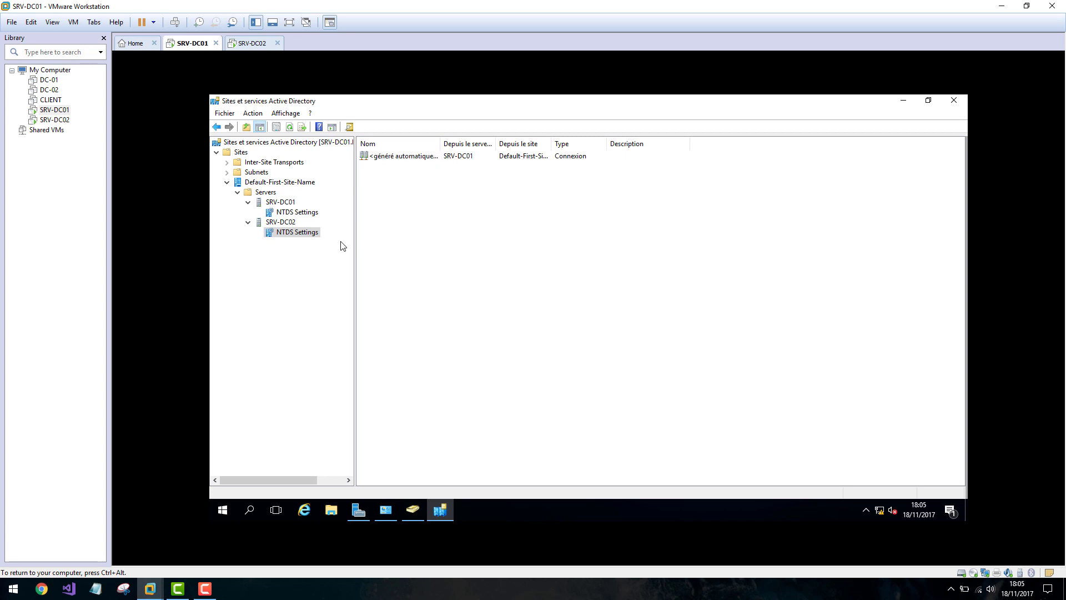
left_click_drag(496, 143, 532, 144)
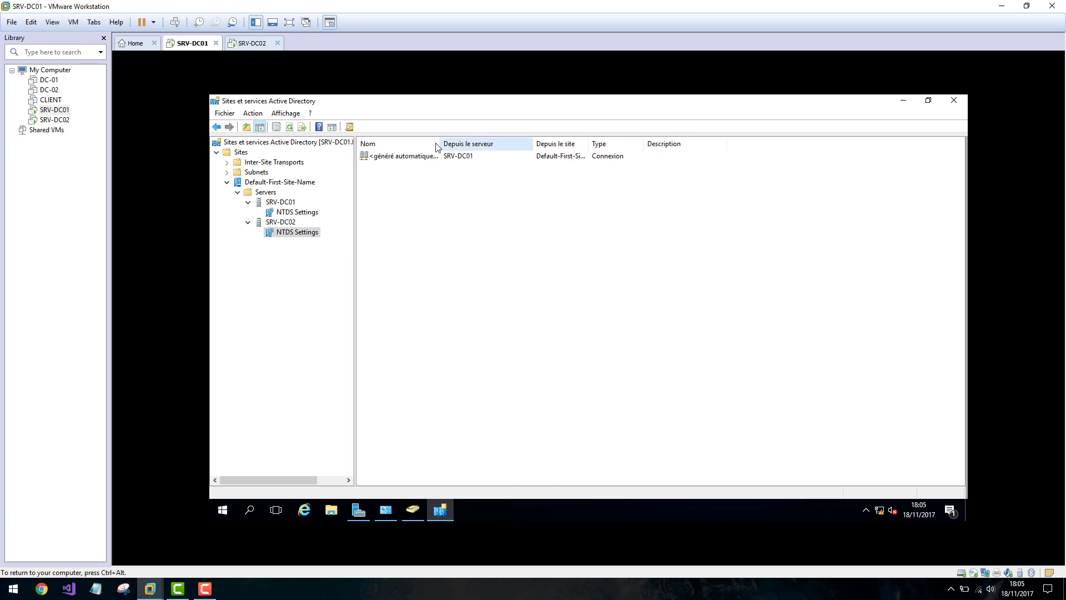
left_click_drag(439, 141, 542, 144)
On SRV-DC02, refresh the connections list and view SRV-DC02's NTDS Settings.
left_click(250, 44)
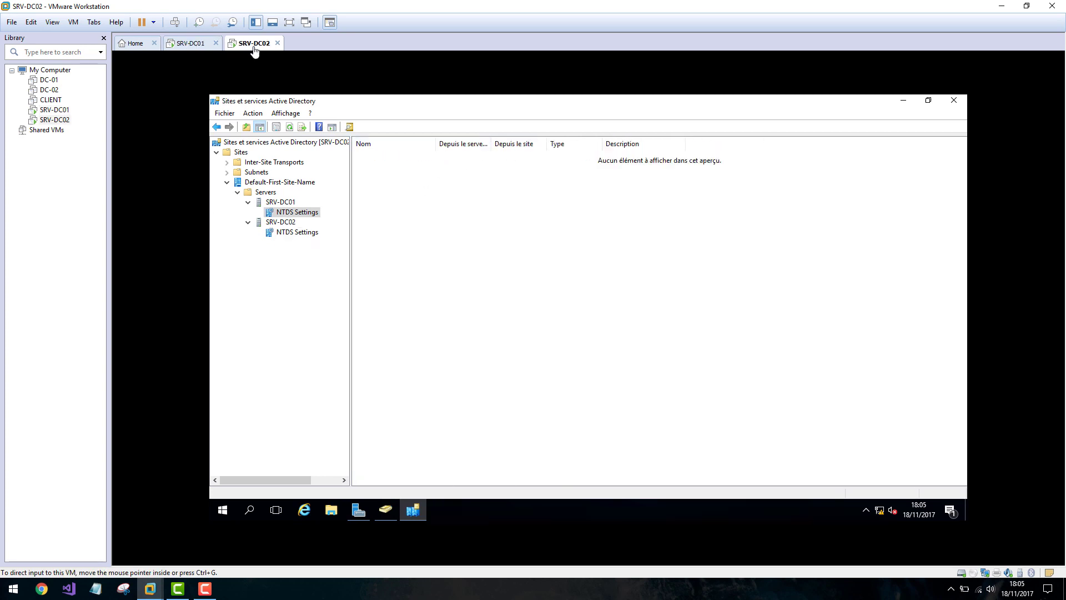
right_click(373, 236)
left_click(412, 329)
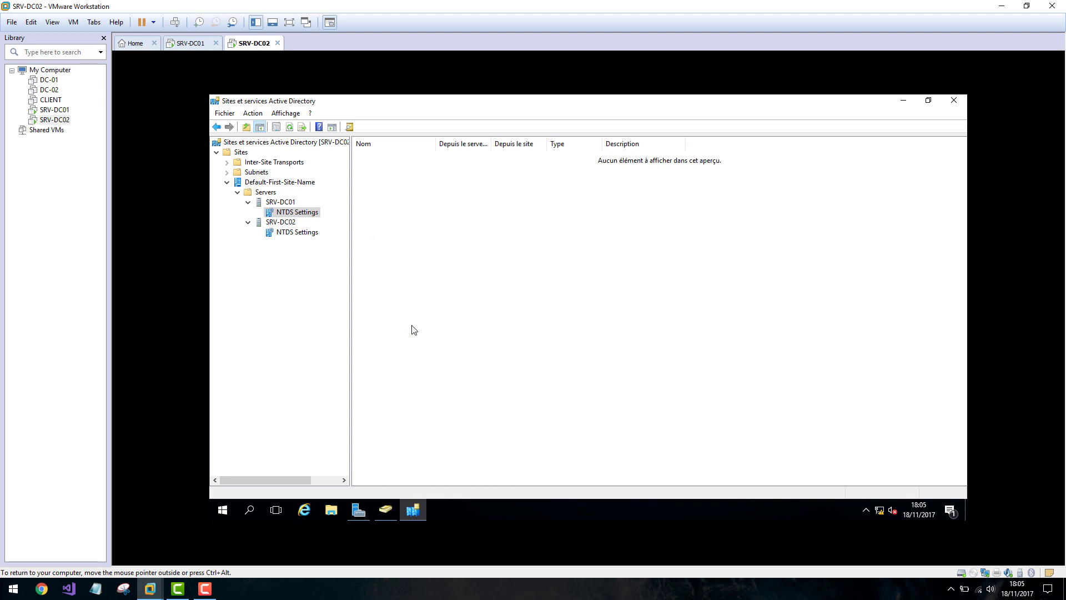
left_click(297, 231)
right_click(452, 237)
left_click(482, 308)
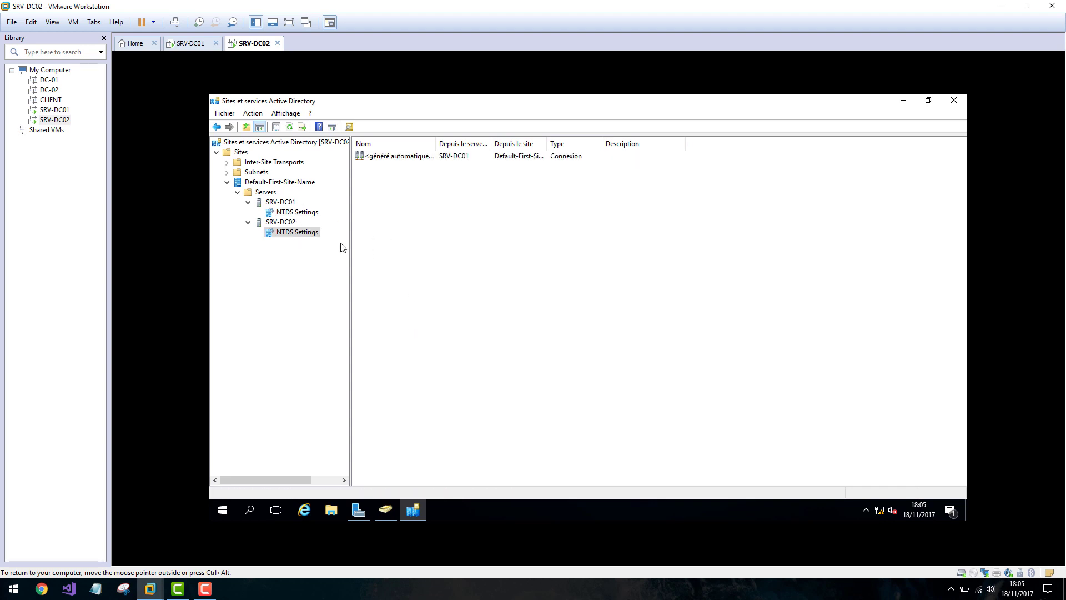
Replicate SRV-DC01's NTDS Settings, refresh, and widen columns to reveal the auto-generated connection.
left_click(295, 214)
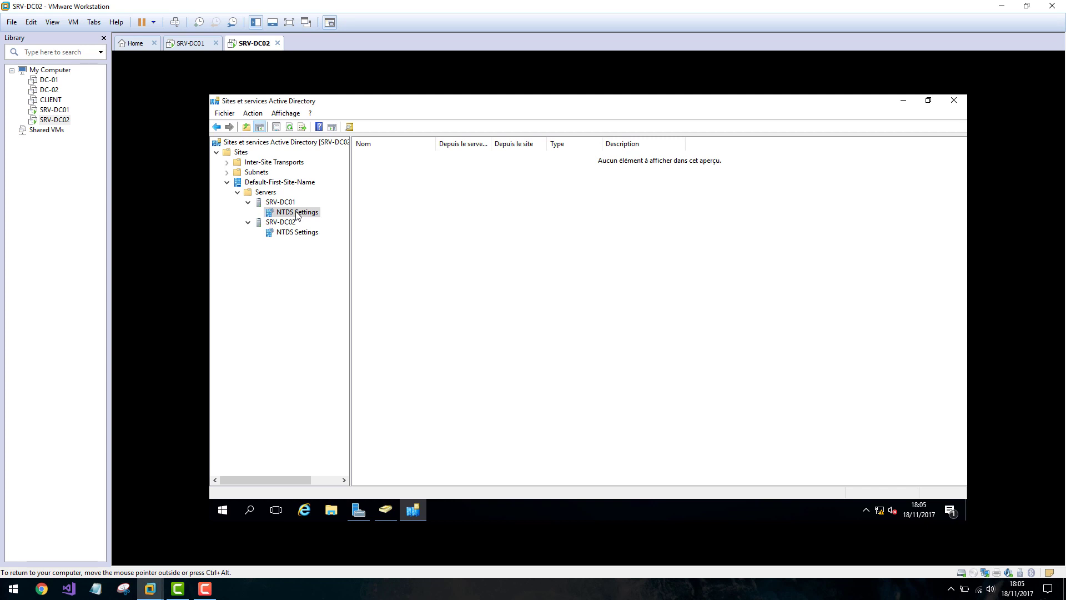
right_click(297, 213)
left_click(359, 221)
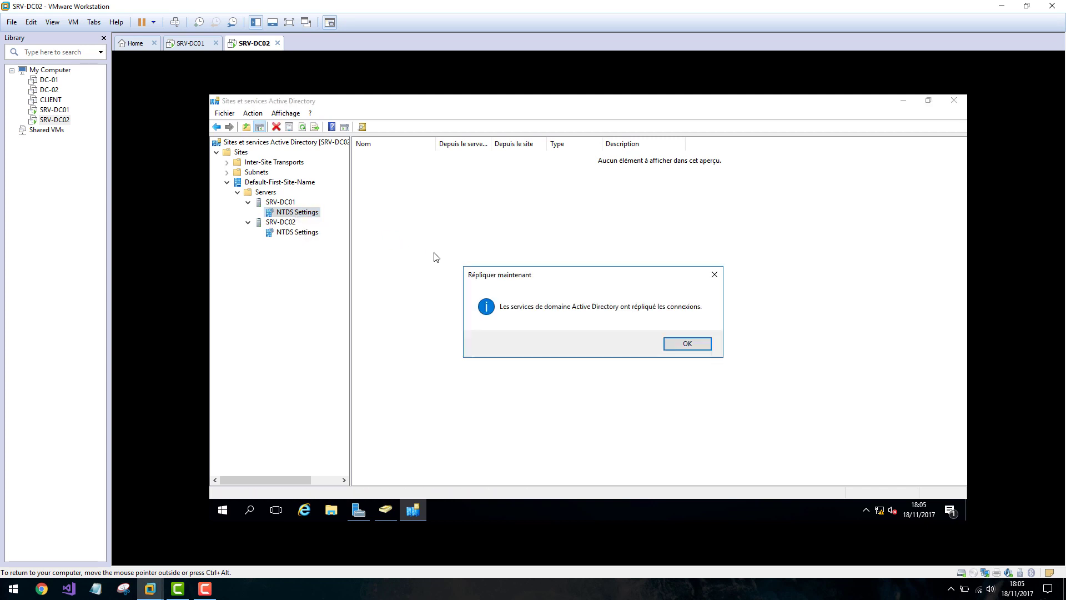
left_click(681, 349)
right_click(464, 229)
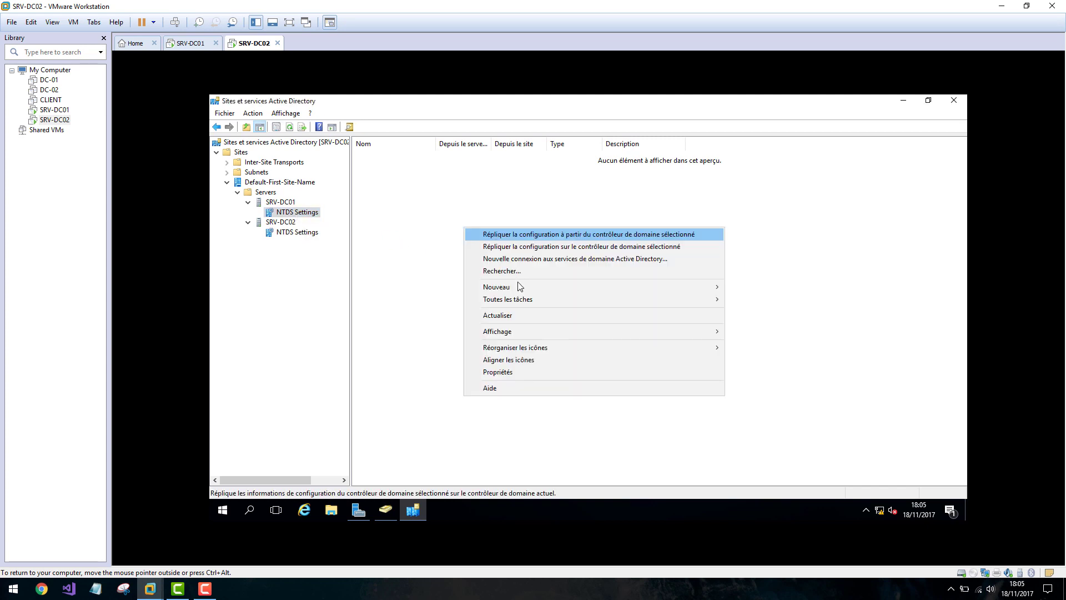
left_click(504, 315)
double_click(490, 143)
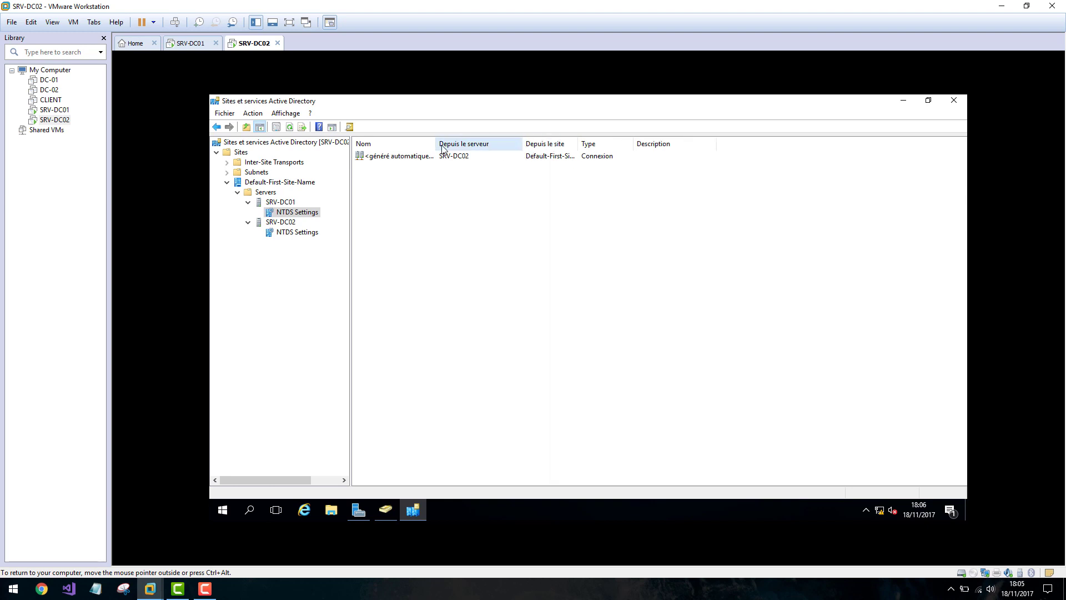
left_click_drag(437, 143, 454, 143)
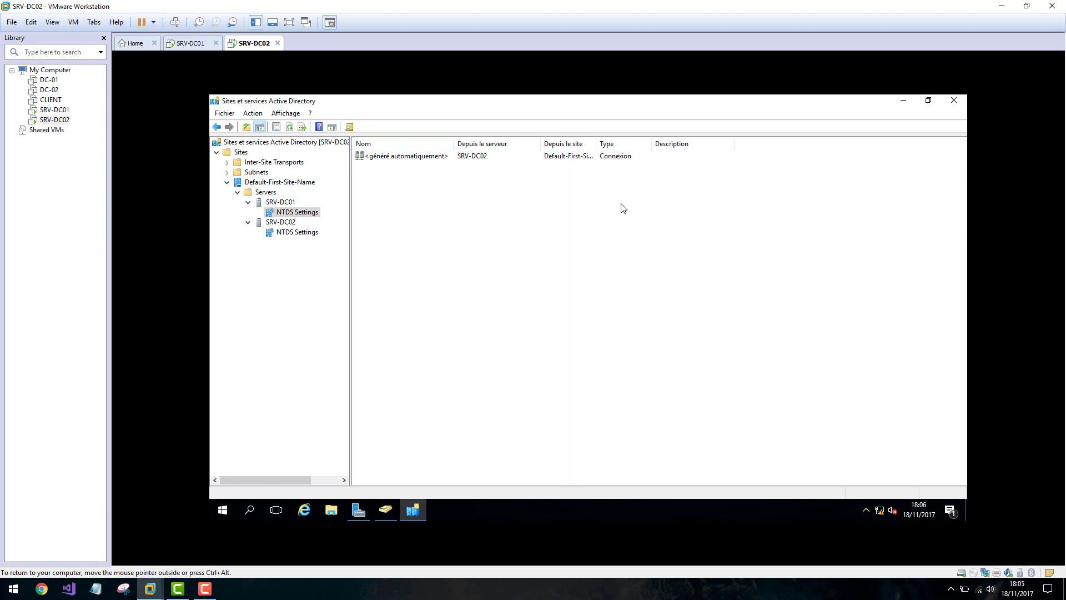
Close Active Directory Sites and Services on SRV-DC02 and on SRV-DC01.
left_click(954, 102)
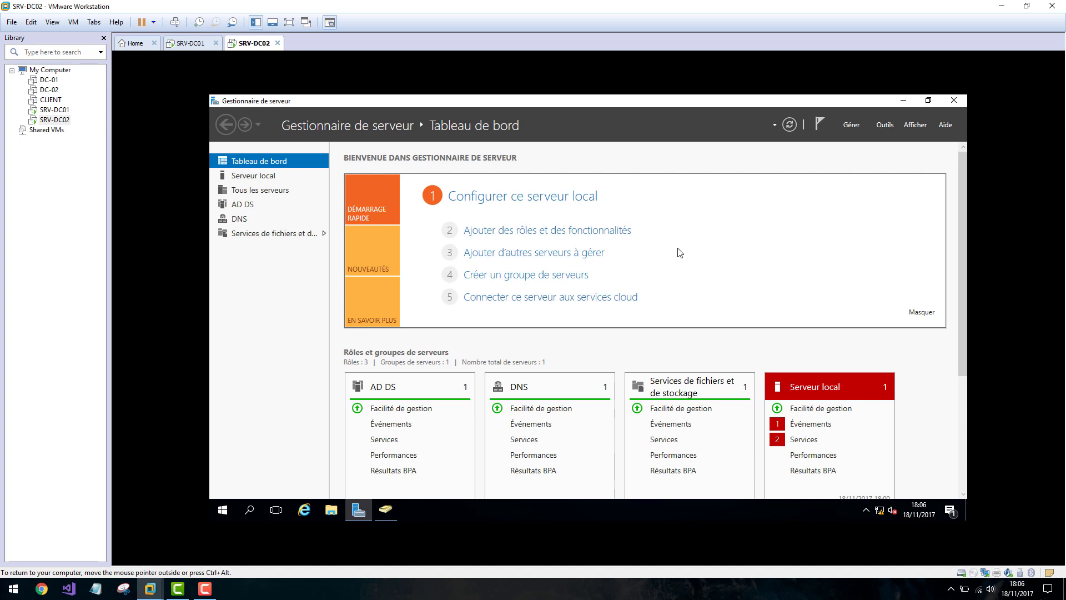
left_click(187, 43)
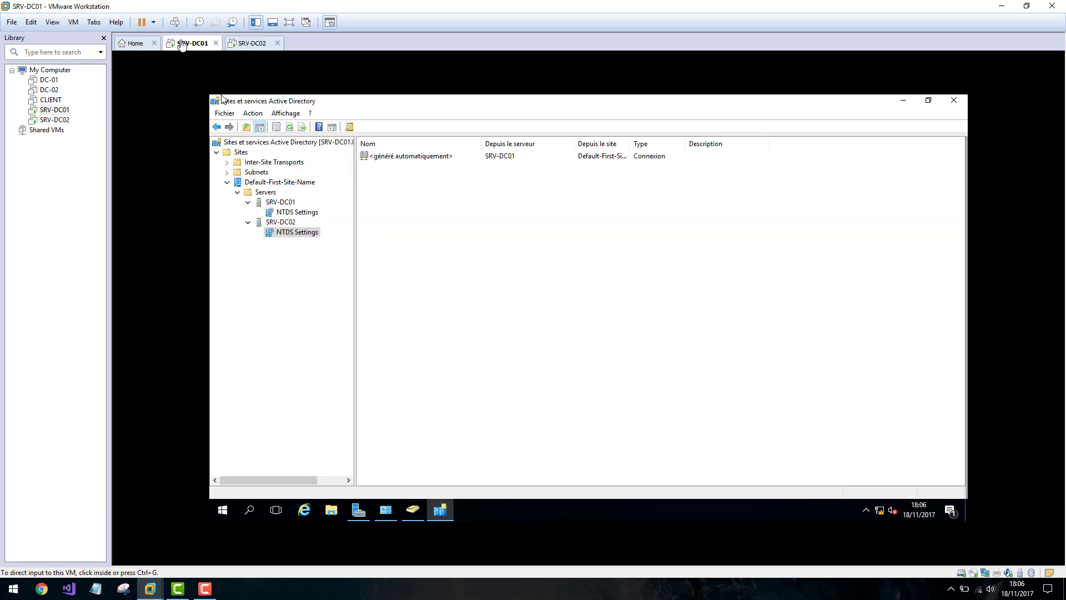
left_click(956, 102)
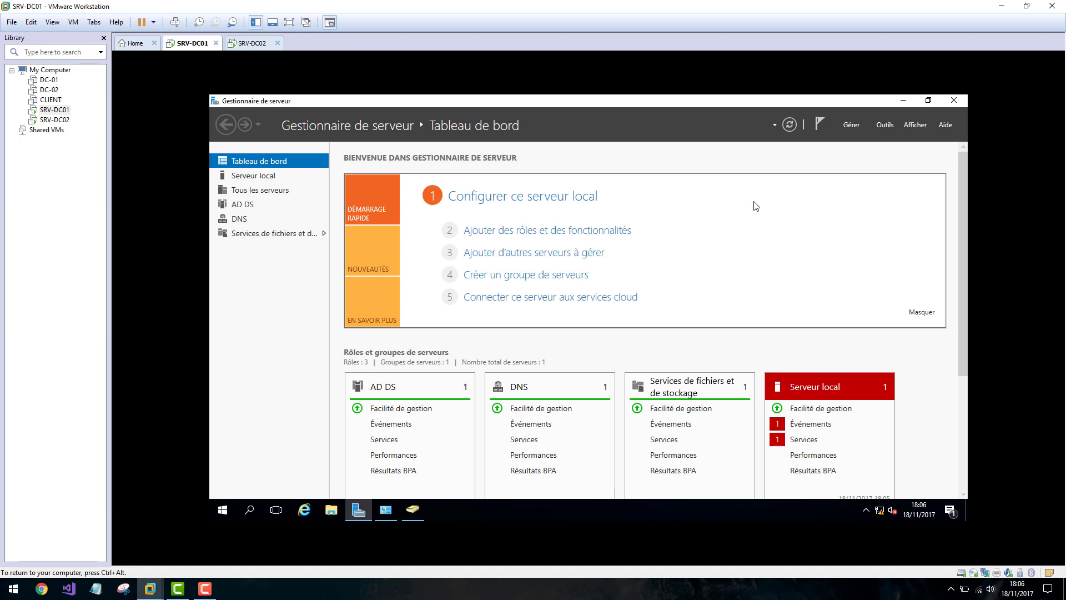
Launch Add Roles and Features and select the DHCP Server role with its management tools.
left_click(861, 123)
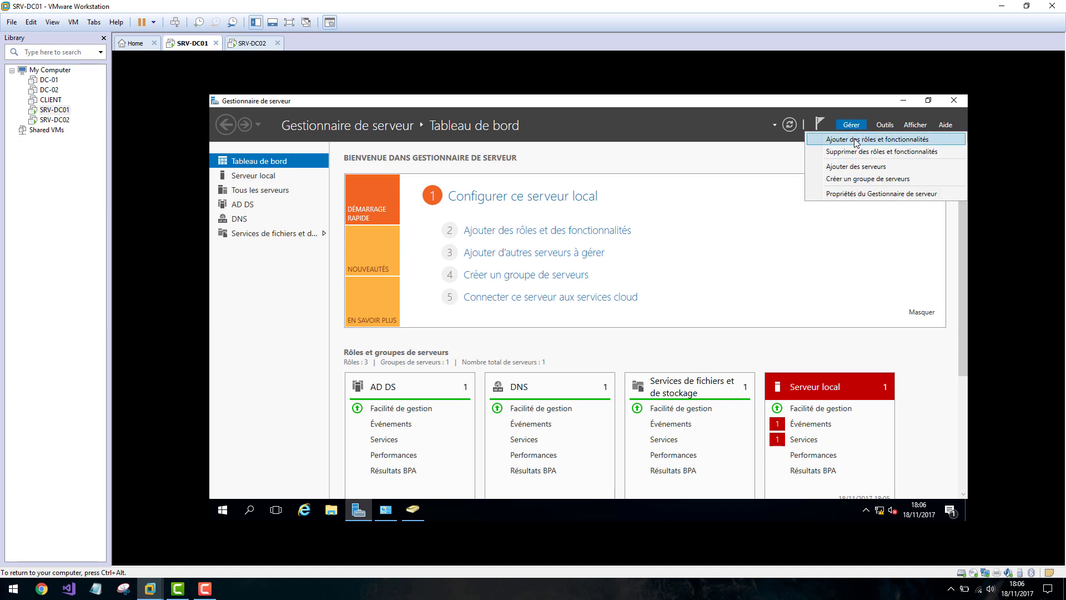
left_click(857, 142)
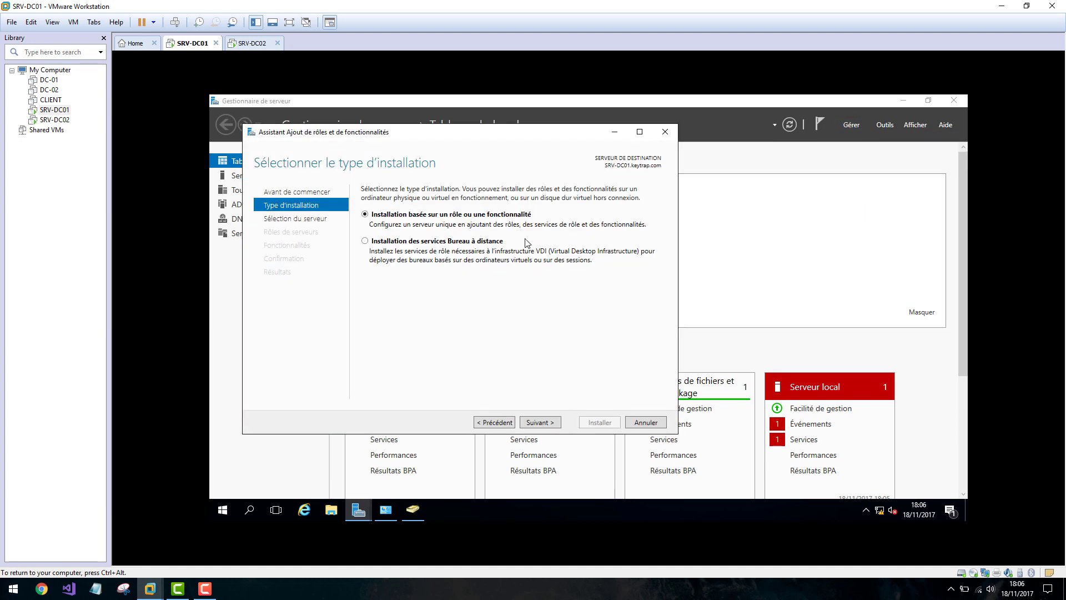
left_click(538, 423)
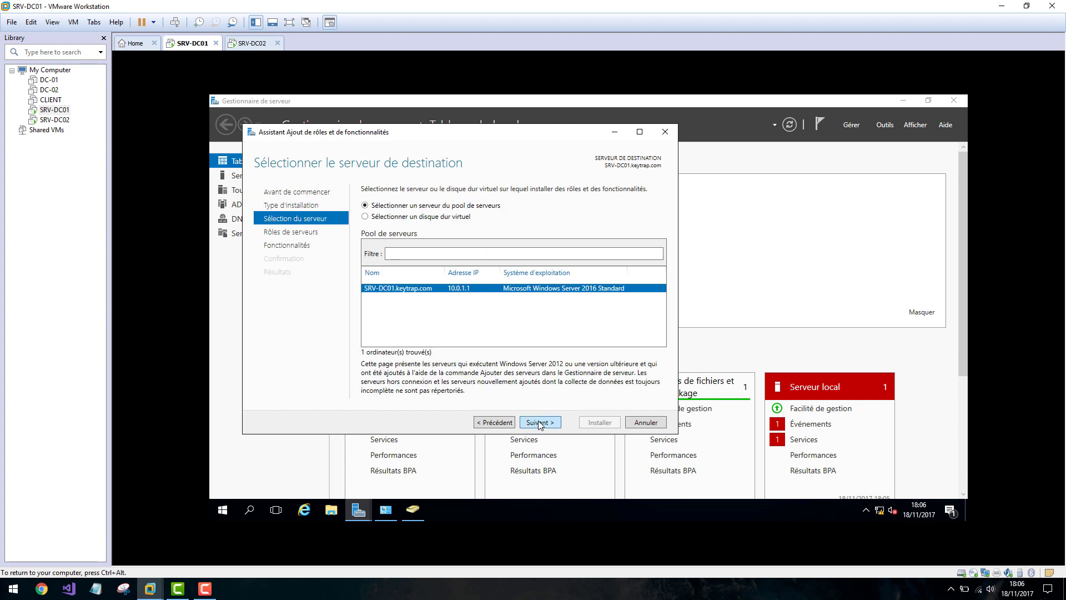
left_click(537, 423)
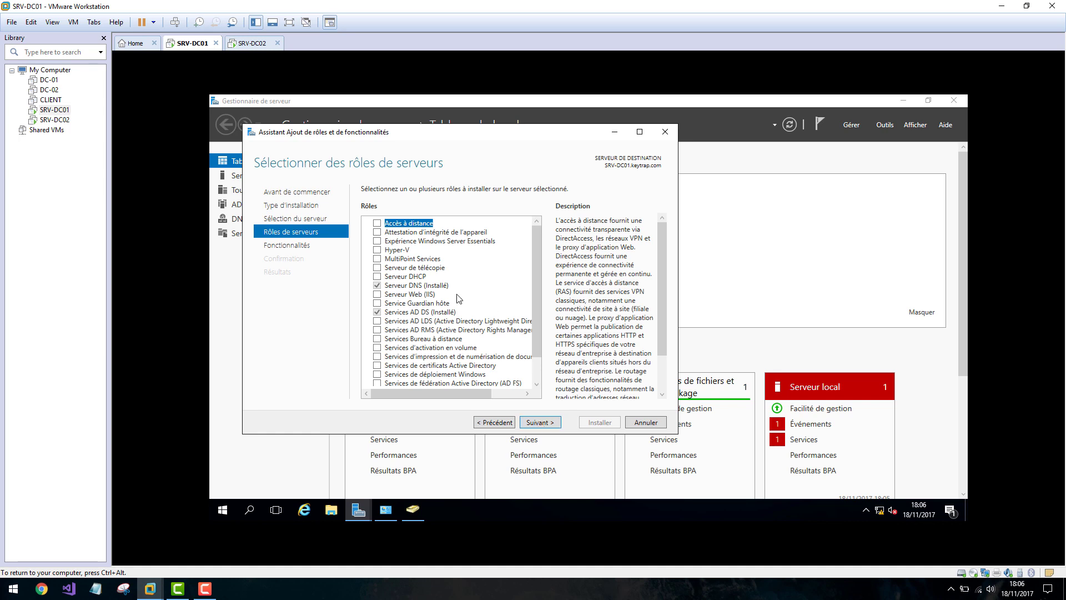
left_click(378, 277)
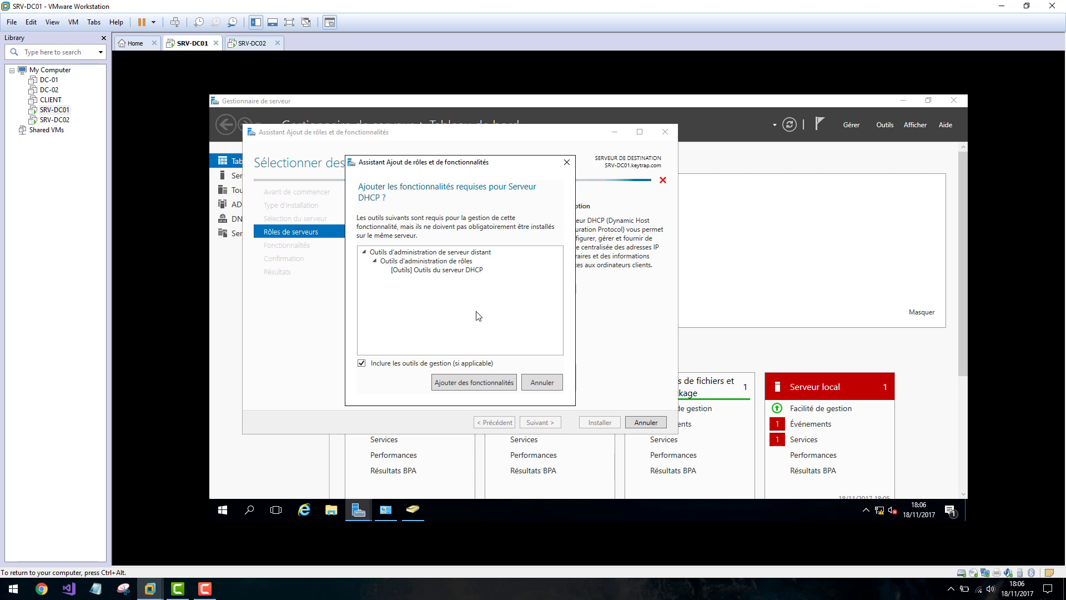
left_click(483, 383)
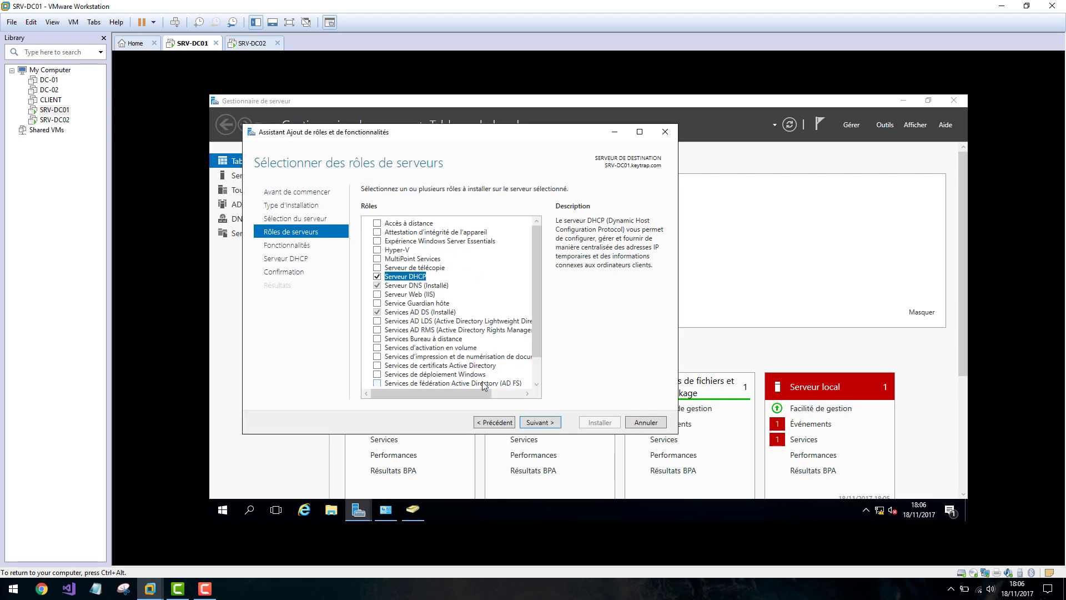
Advance through features and DHCP notes, install the role, and close the finished wizard.
left_click(553, 423)
left_click(554, 424)
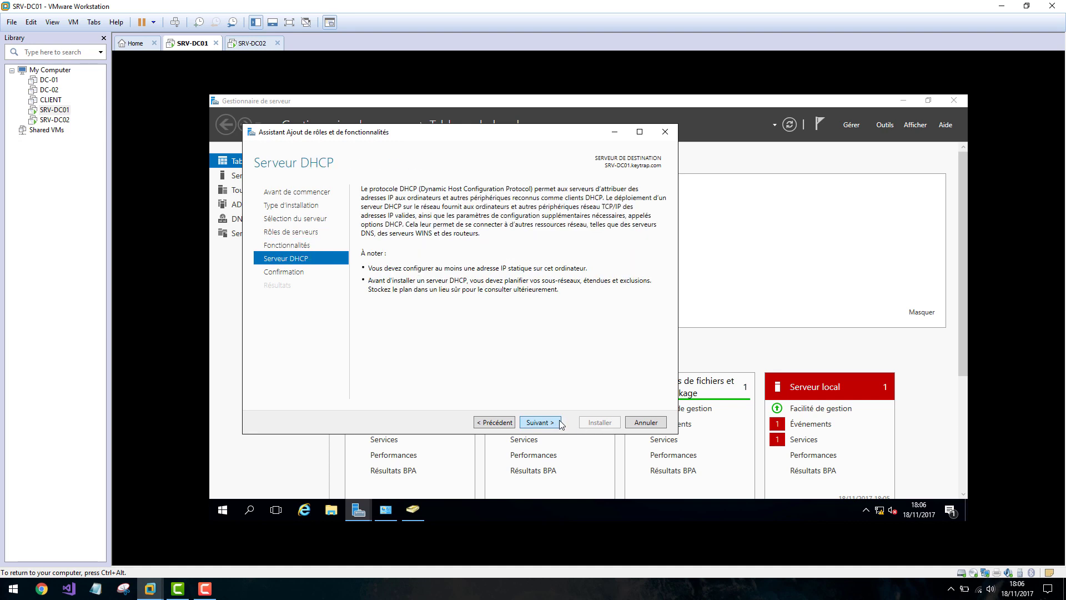
left_click(555, 424)
left_click(593, 424)
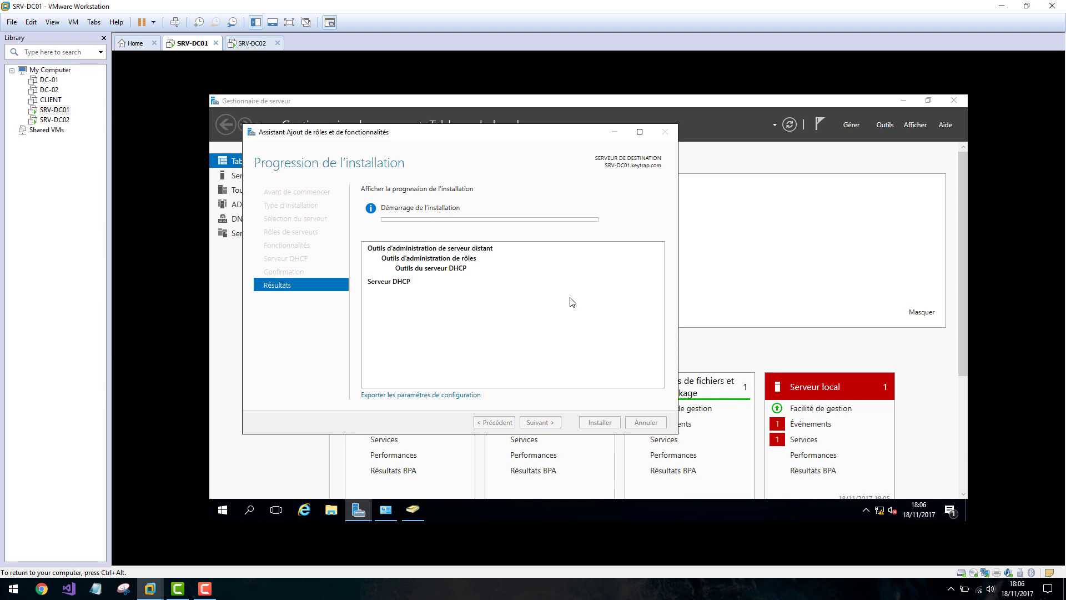
left_click(211, 592)
left_click(1011, 536)
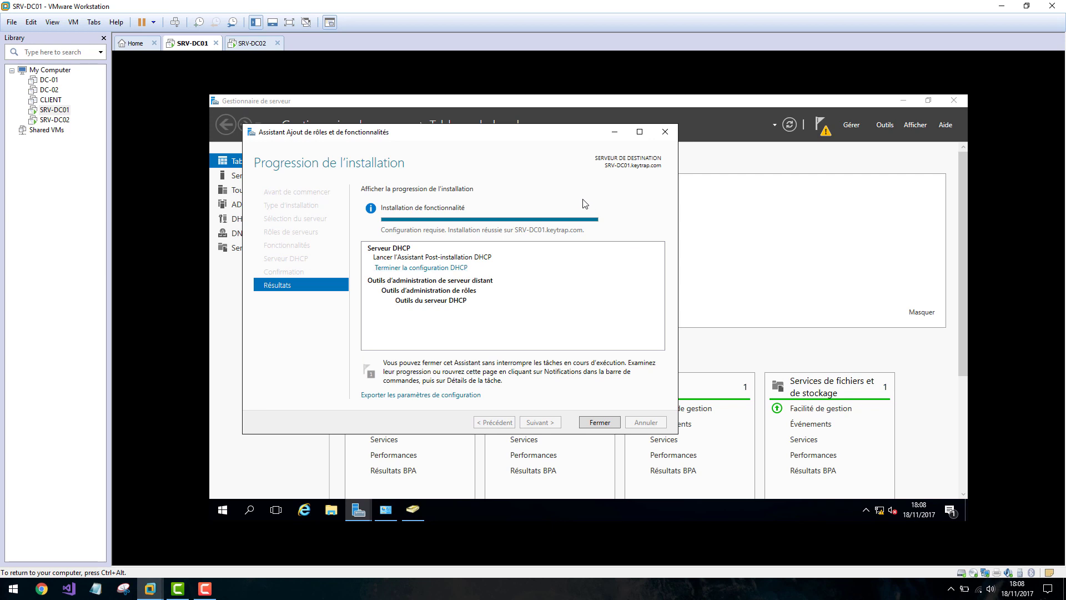
left_click(611, 423)
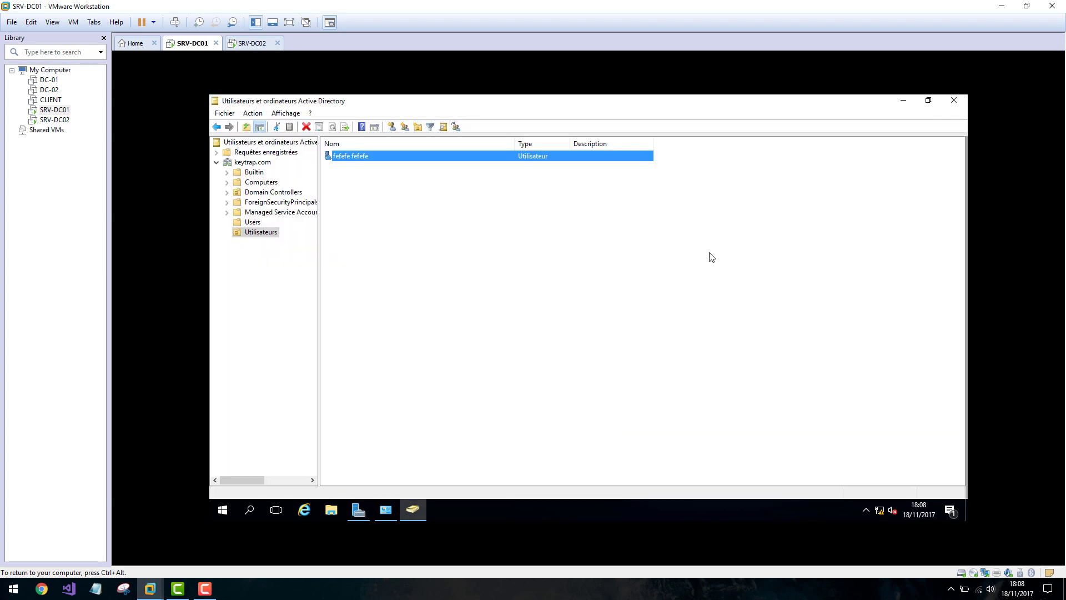
From the Server Manager notifications, start the DHCP post-deployment configuration and reach the authorization page.
left_click(900, 102)
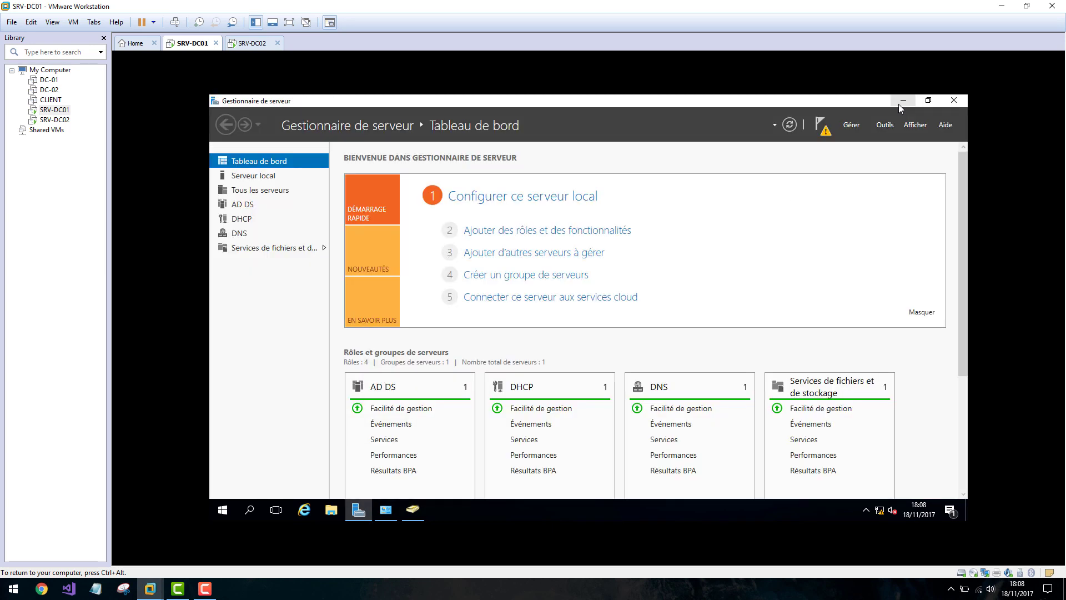
left_click(823, 125)
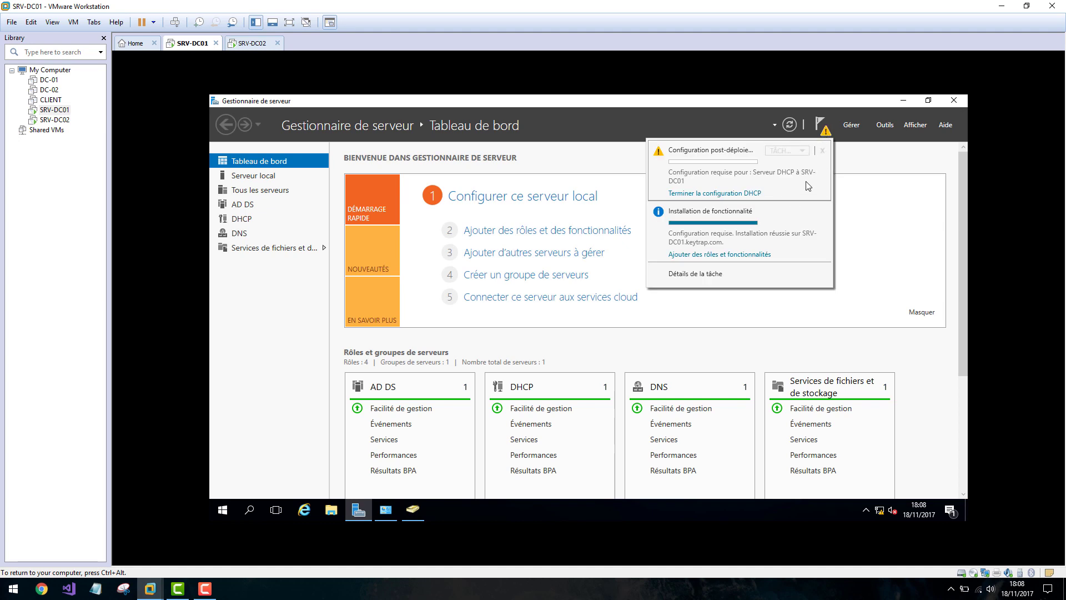
left_click(708, 193)
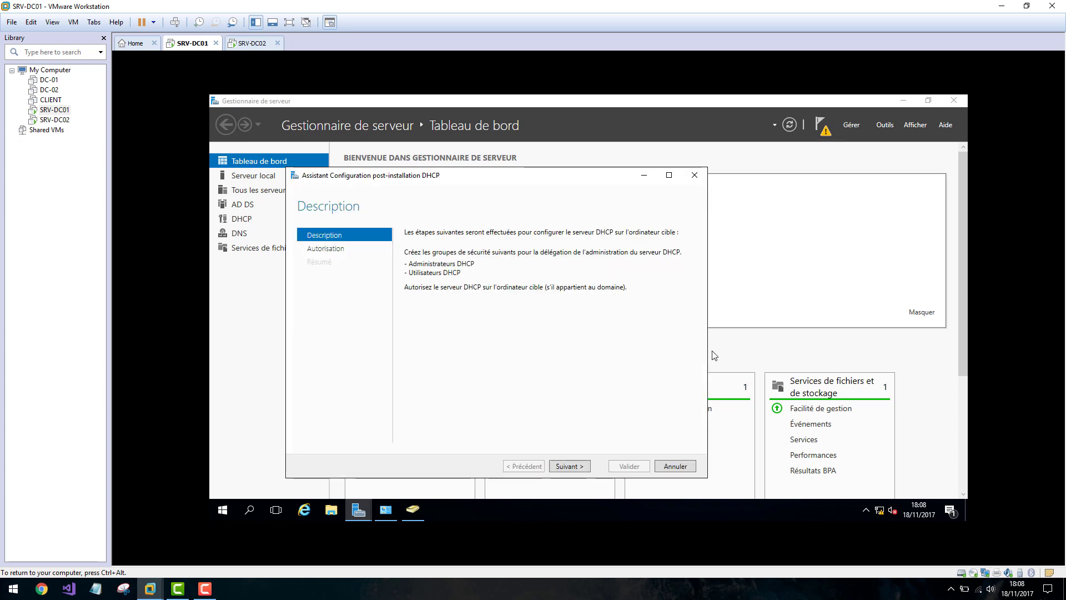
left_click(565, 466)
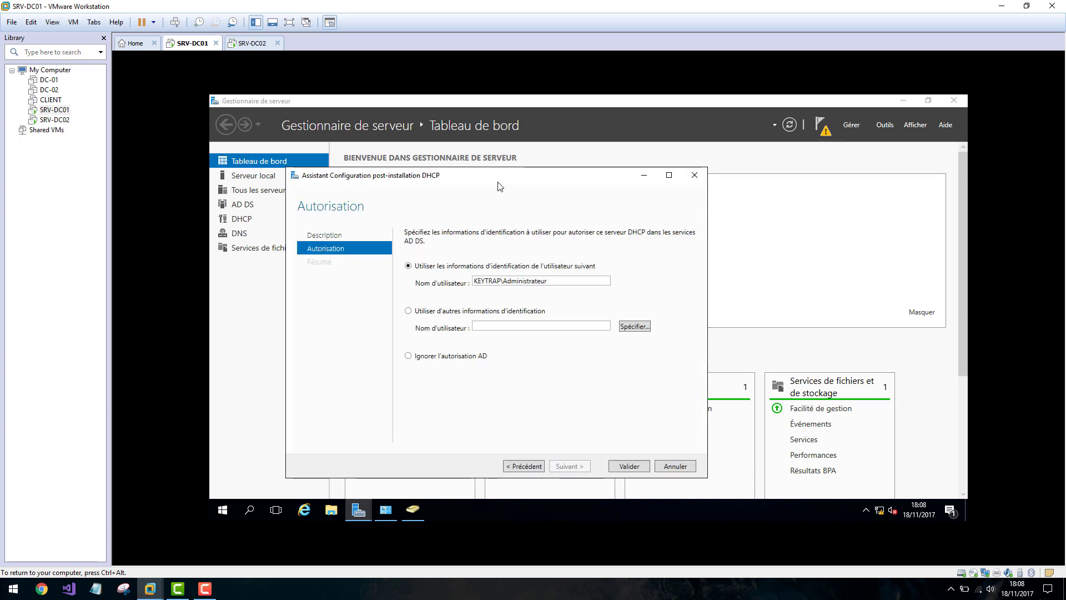
Authorize the DHCP server in AD DS with the current credentials, close the wizard, and check notifications.
left_click_drag(497, 175, 529, 164)
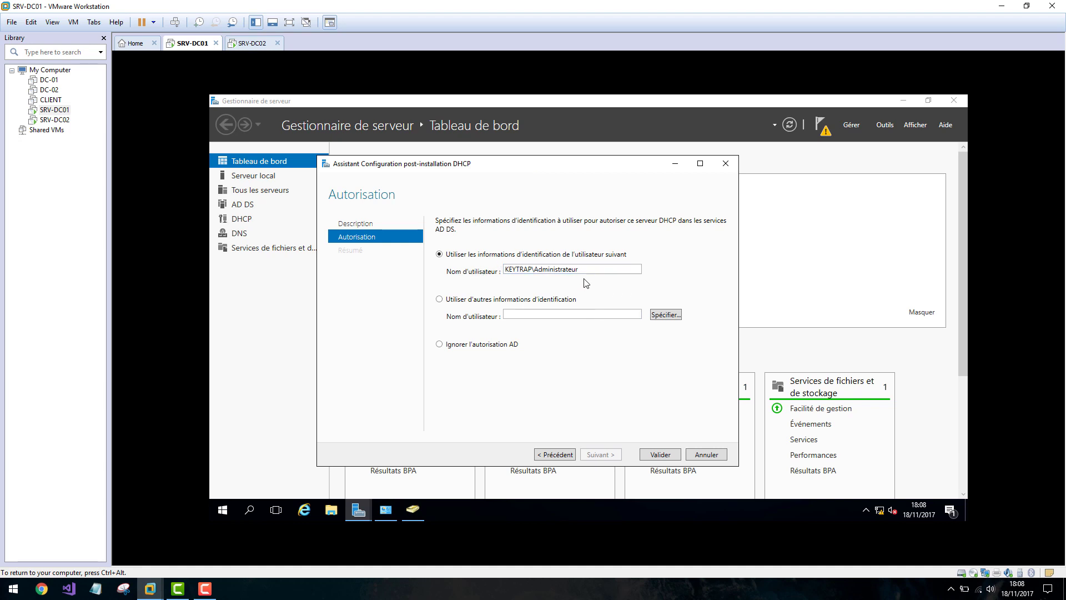
left_click_drag(582, 270, 459, 275)
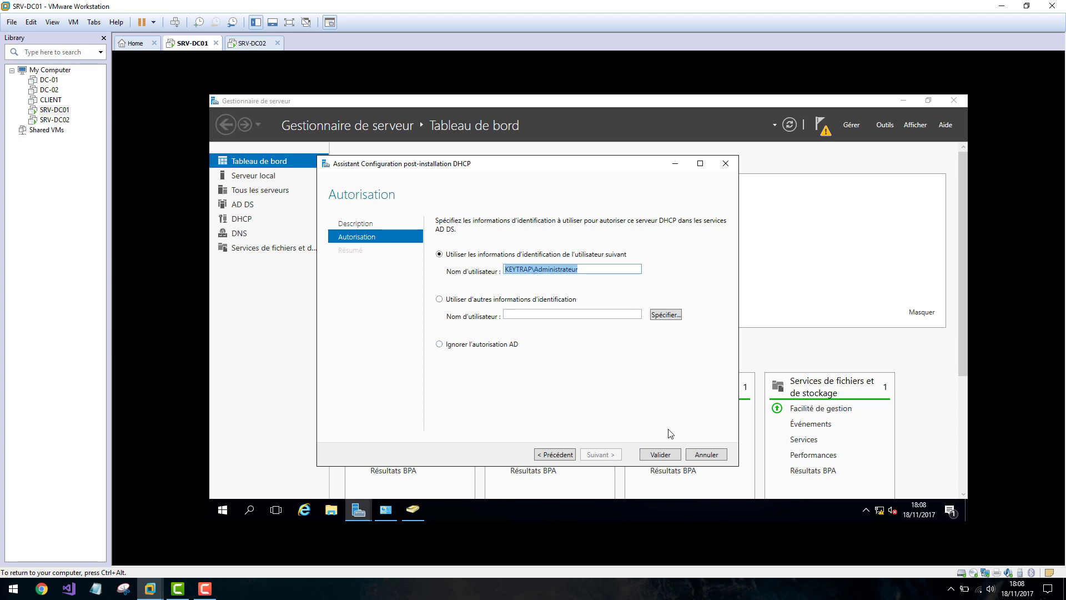
left_click(657, 455)
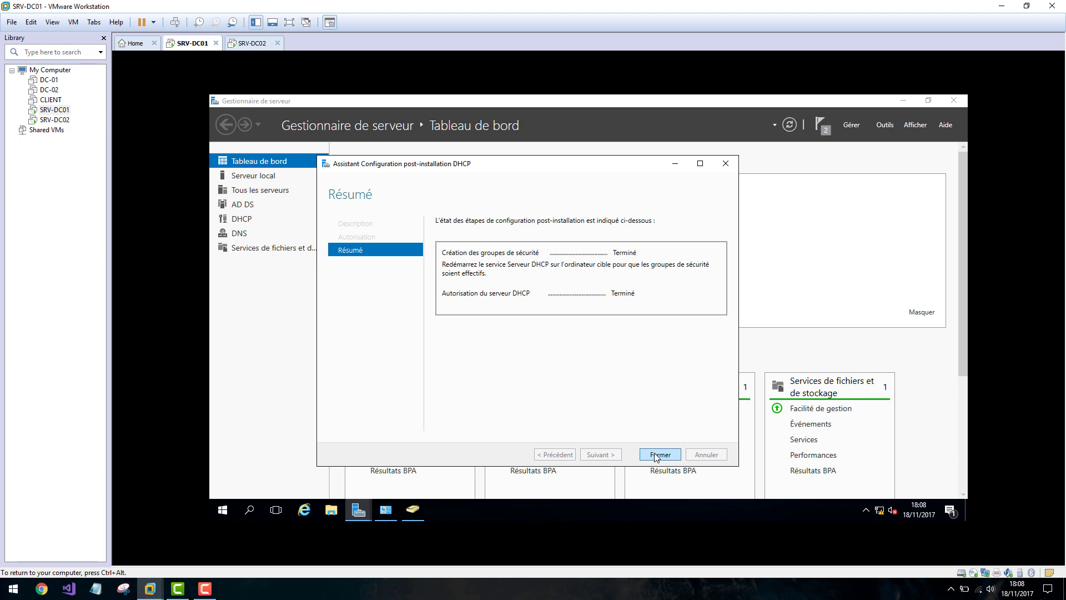
left_click(658, 455)
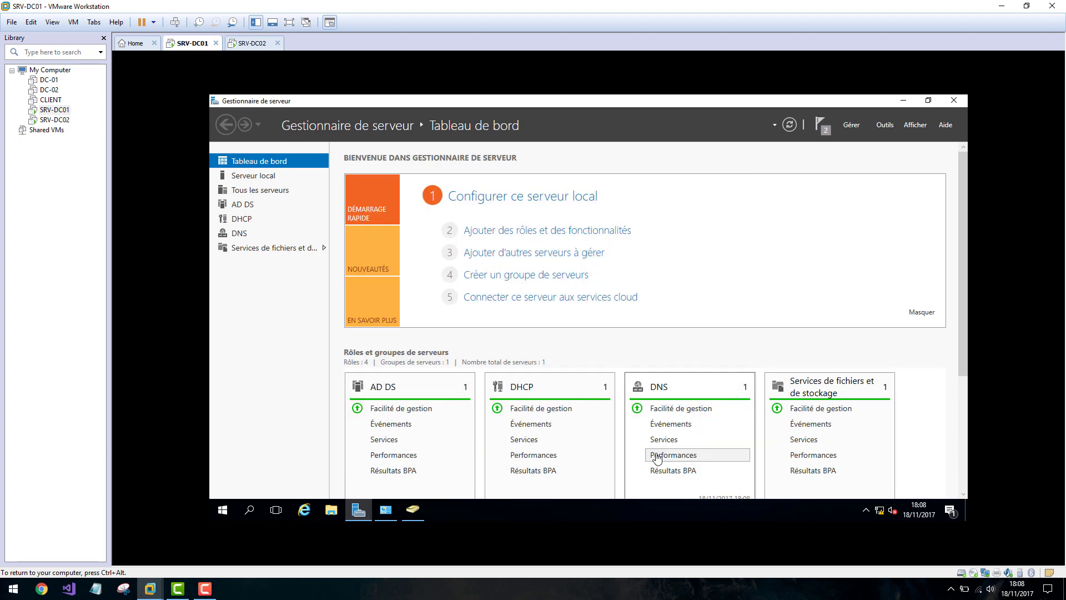
left_click(824, 126)
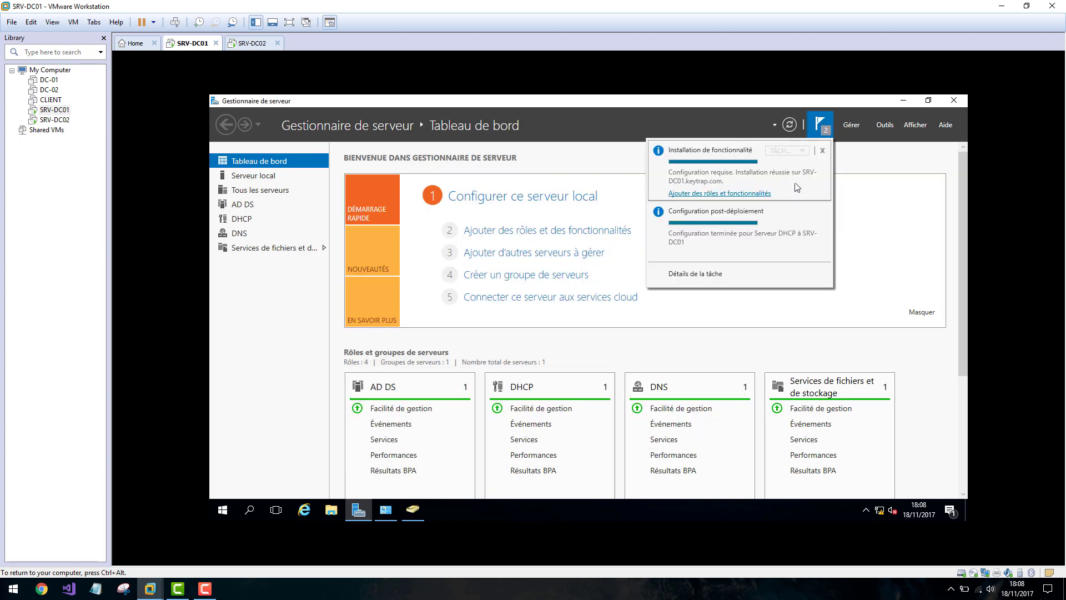
Open the DHCP console from Tools, widen the tree pane, and expand srv-dc01.keytrap.com down to IPv4.
left_click(885, 126)
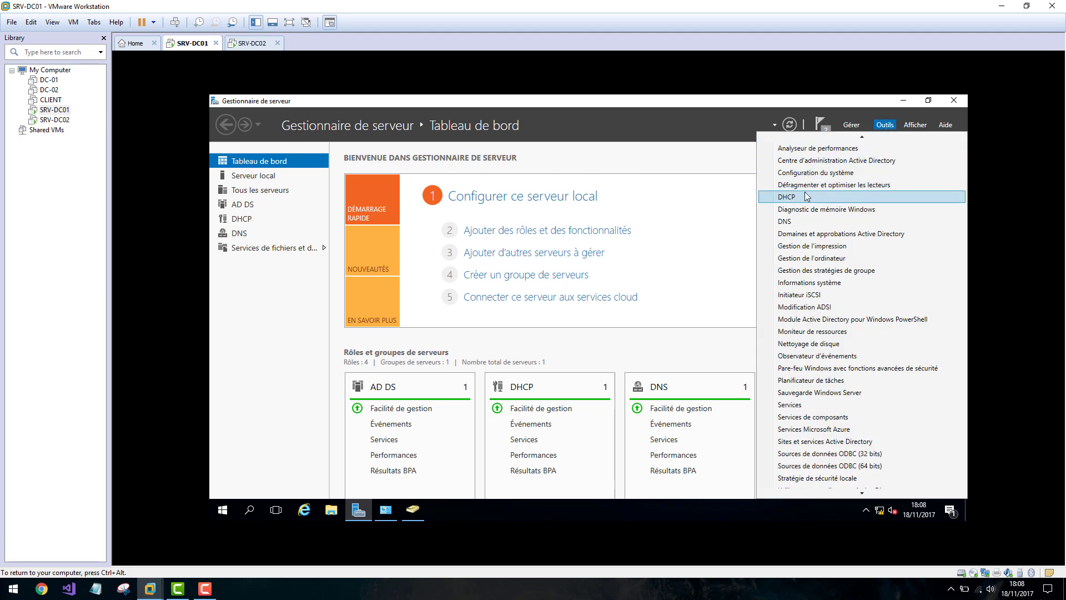
left_click(807, 197)
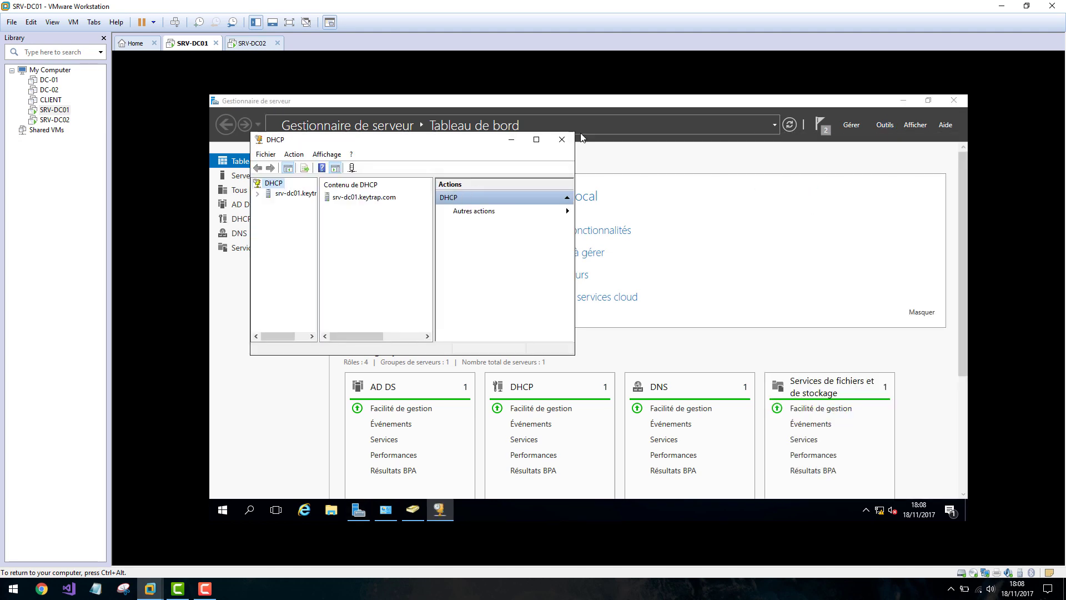
left_click_drag(277, 185, 368, 191)
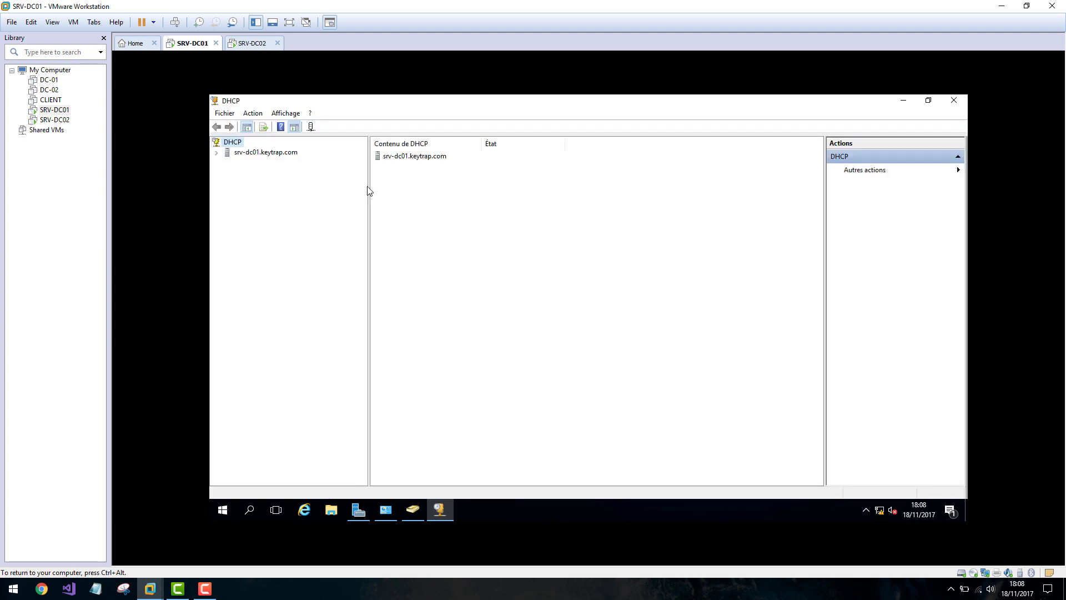
left_click(217, 154)
left_click(228, 163)
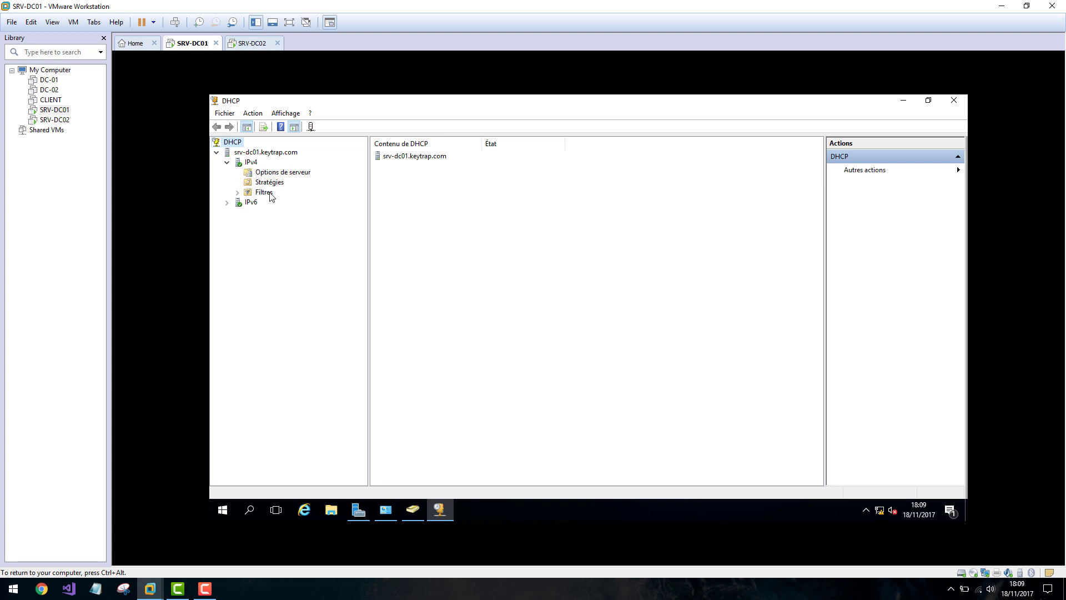
left_click(253, 165)
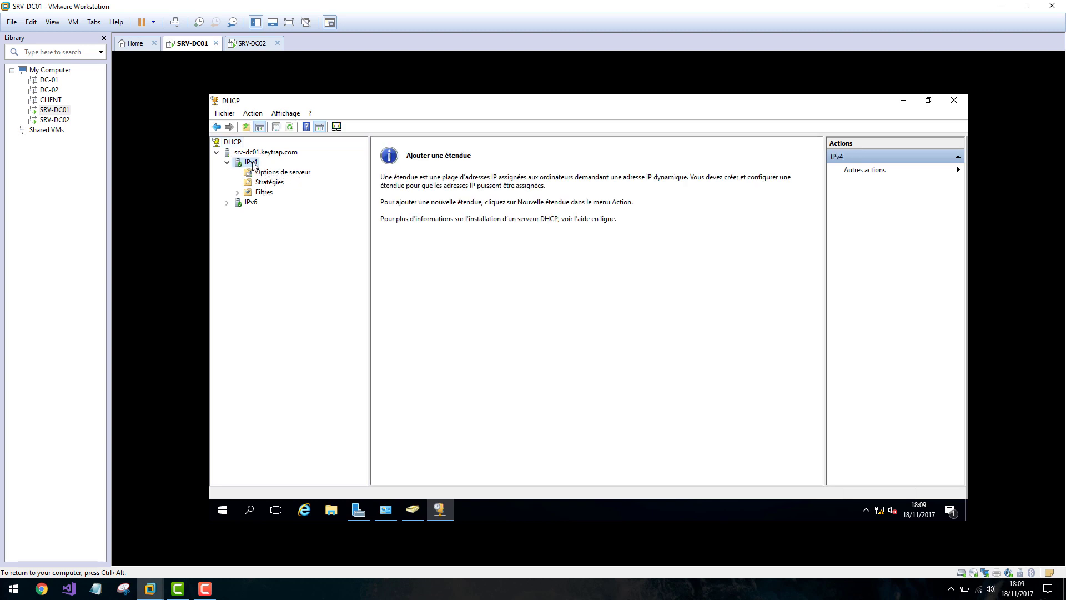
right_click(253, 165)
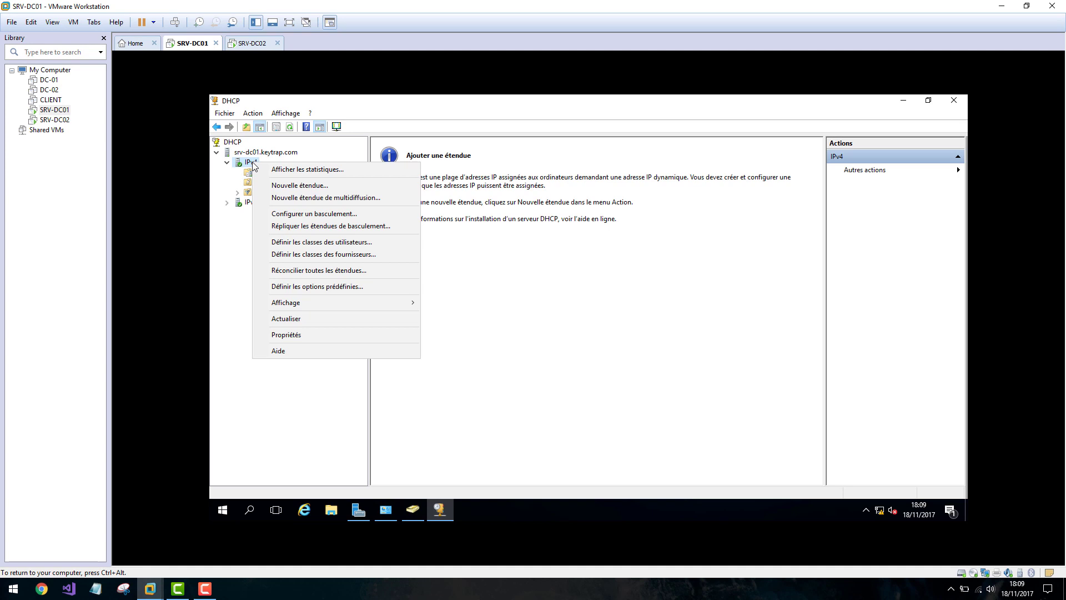
Launch the New Scope wizard from IPv4 and name the scope 'Computers'.
left_click(339, 189)
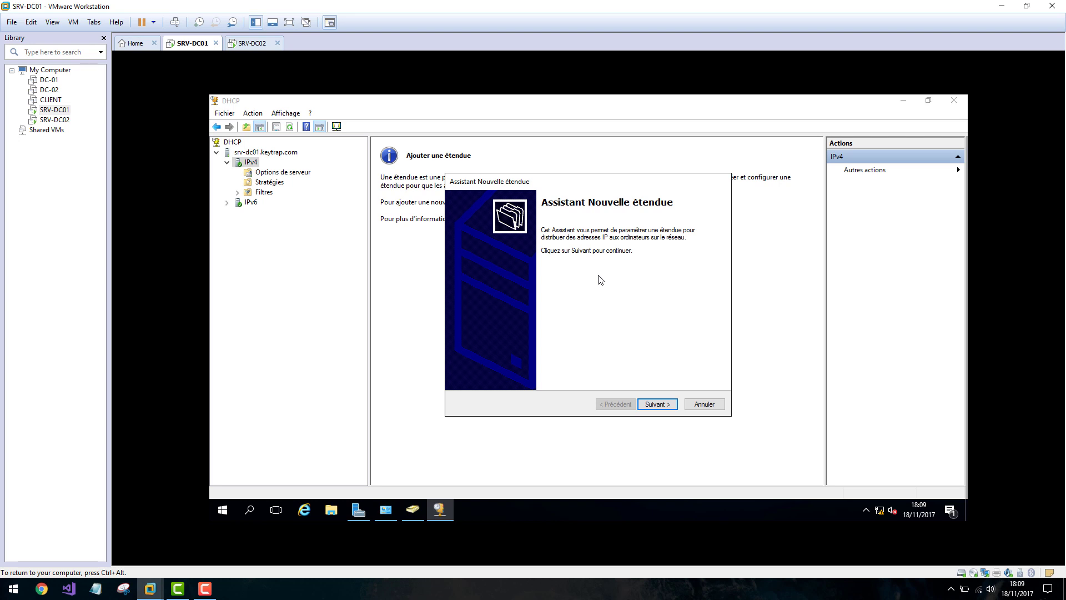
left_click(657, 404)
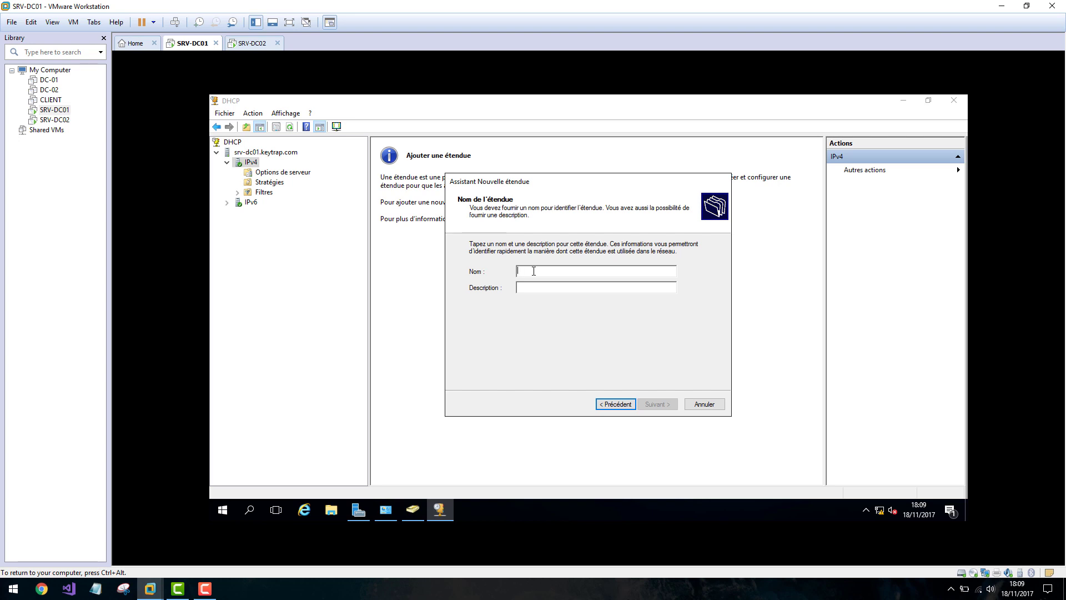
type("Computers")
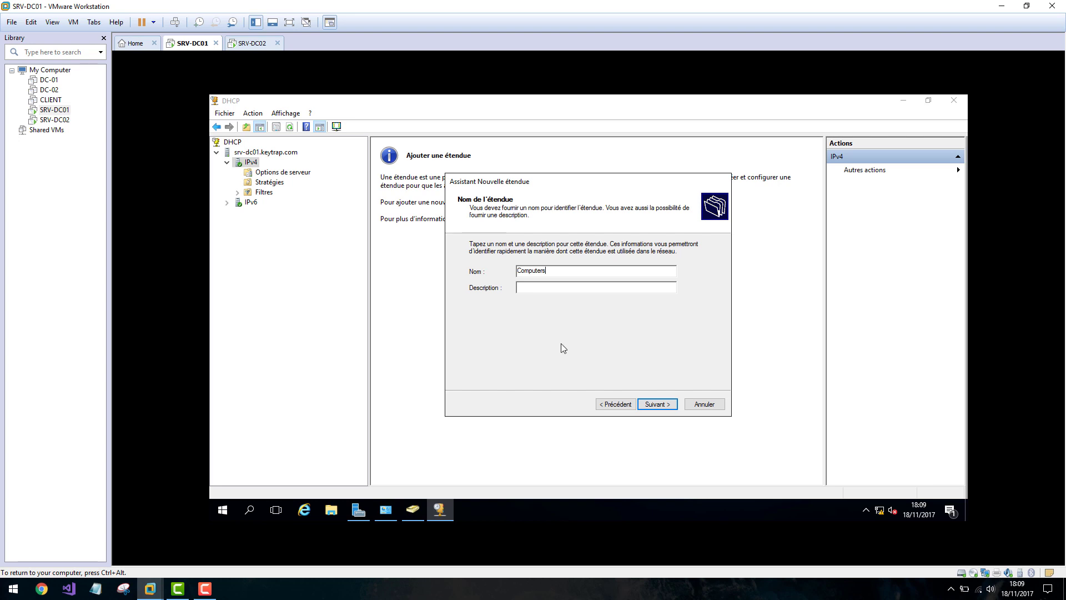
left_click(658, 404)
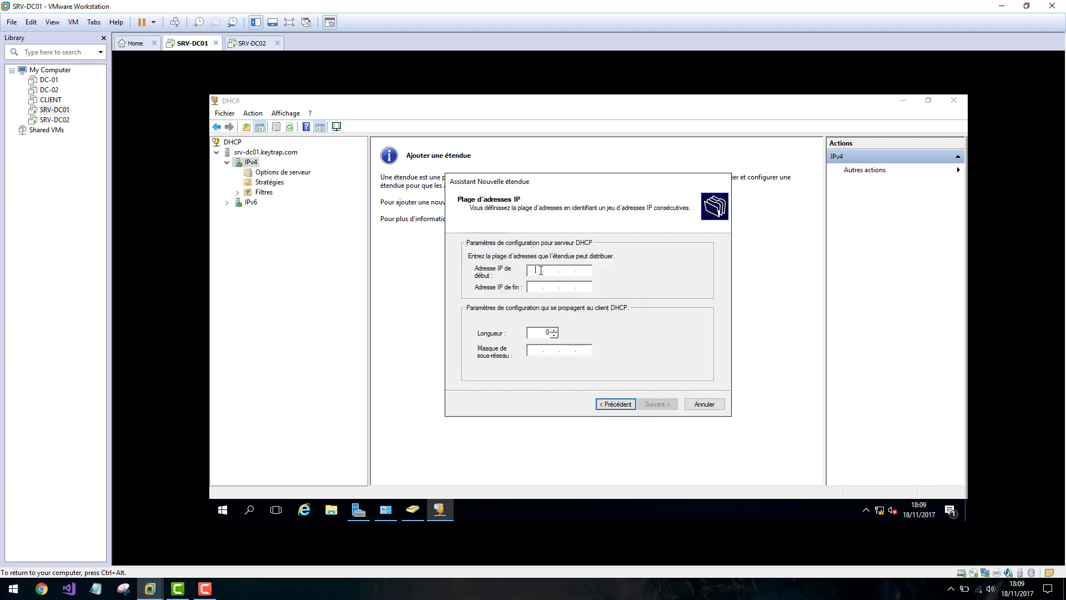
Enter start address 10.0.2.1, end address 10.0.2.5, and mask 255.255.0.0 (prefix length 16).
type("10 . 0")
type("2 . 1")
key("Tab")
type("10")
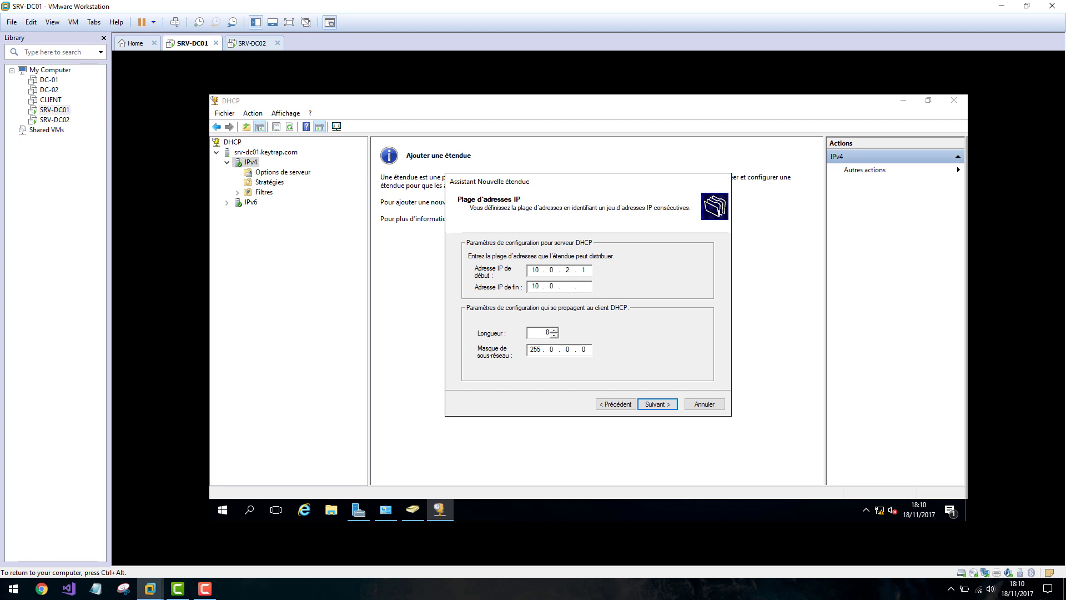
type(".0.50.20")
key("BackSpace")
key("BackSpace")
key("BackSpace")
key("BackSpace")
key("BackSpace")
left_click_drag(549, 350, 587, 346)
type("255")
left_click_drag(539, 332, 679, 329)
left_click(656, 405)
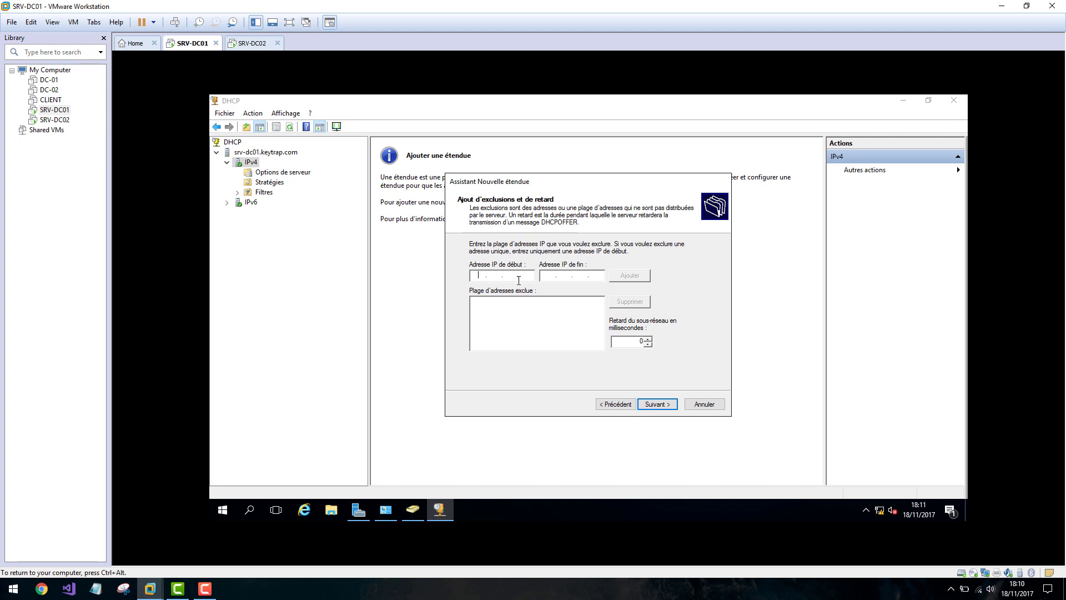
Skip exclusions, keep the default lease duration, choose to configure options now, and add no gateway.
left_click(662, 409)
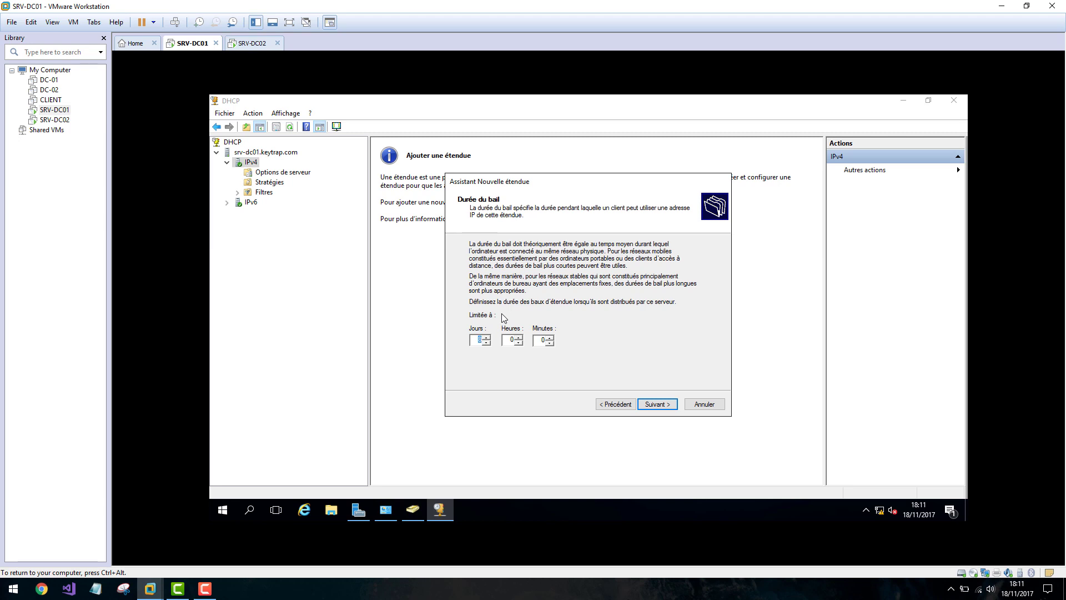
left_click(657, 407)
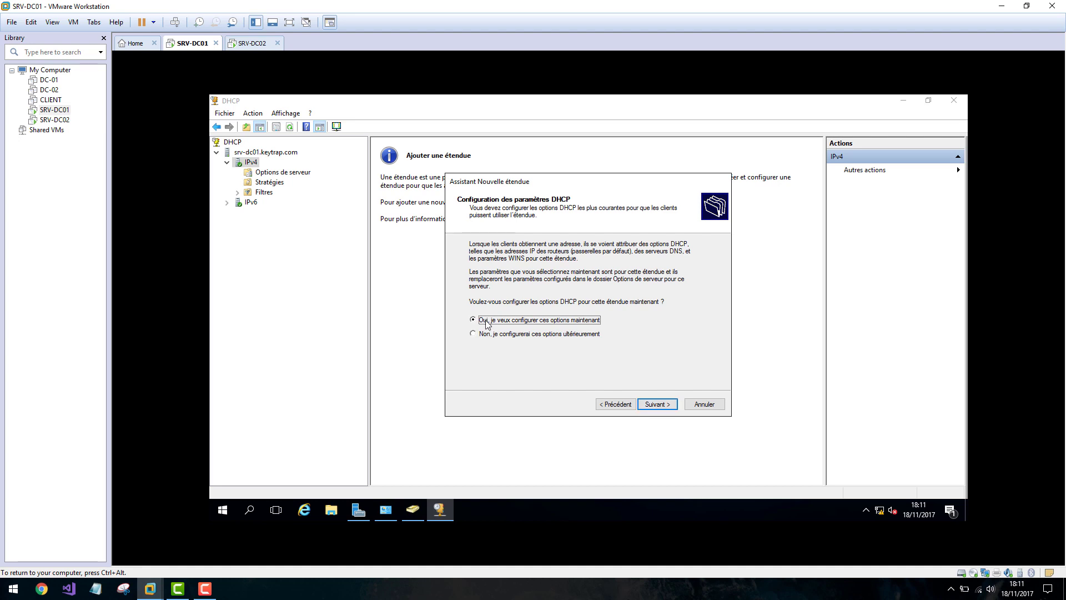
left_click(661, 409)
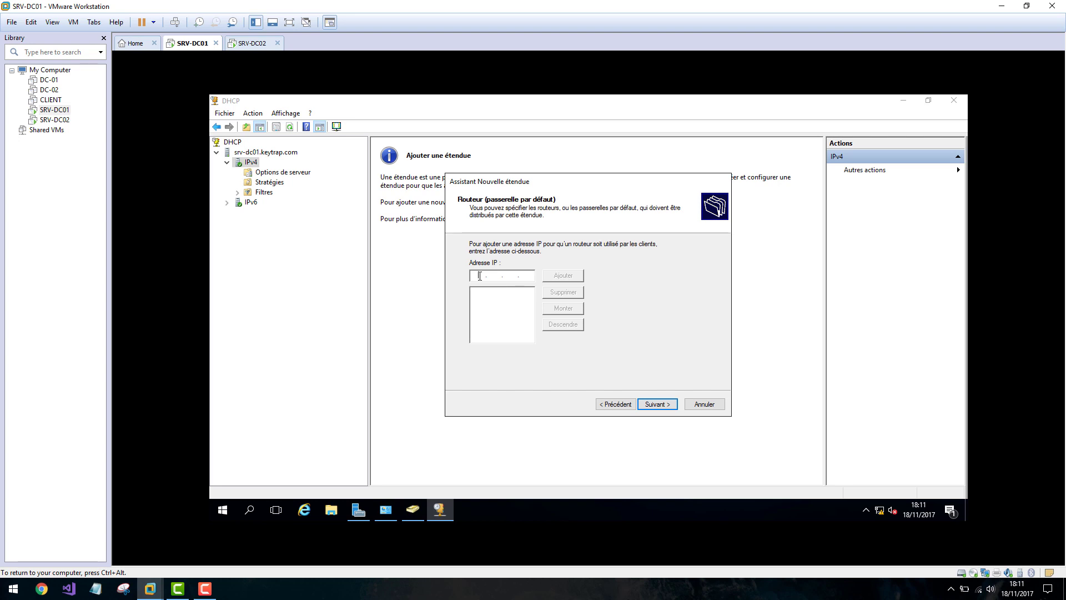
left_click(659, 404)
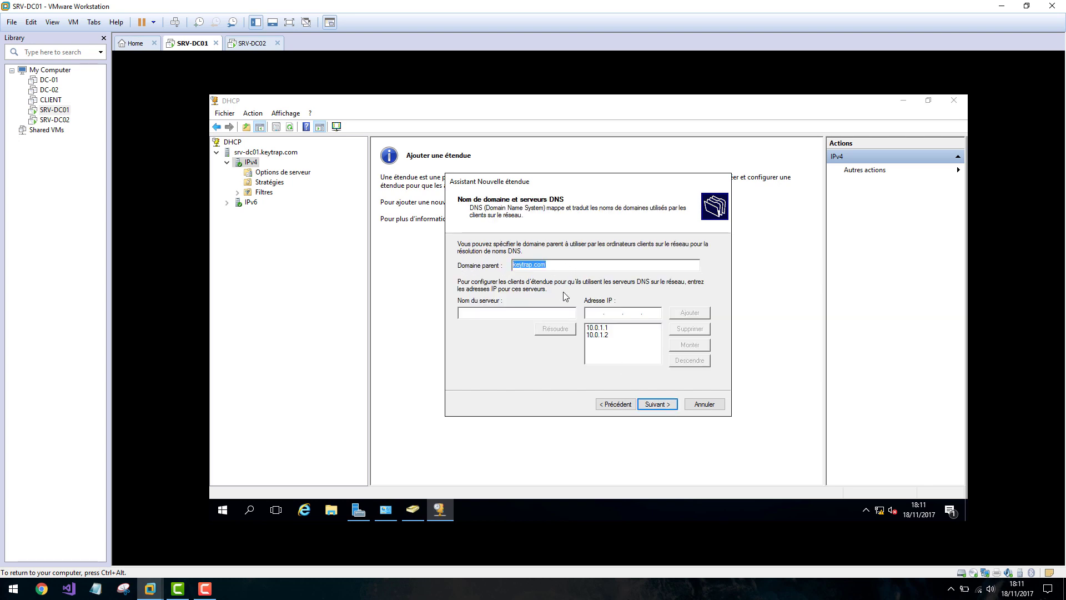
Accept domain keytrap.com with DNS servers 10.0.1.1 and 10.0.1.2, skip WINS, and activate the scope.
left_click(612, 329)
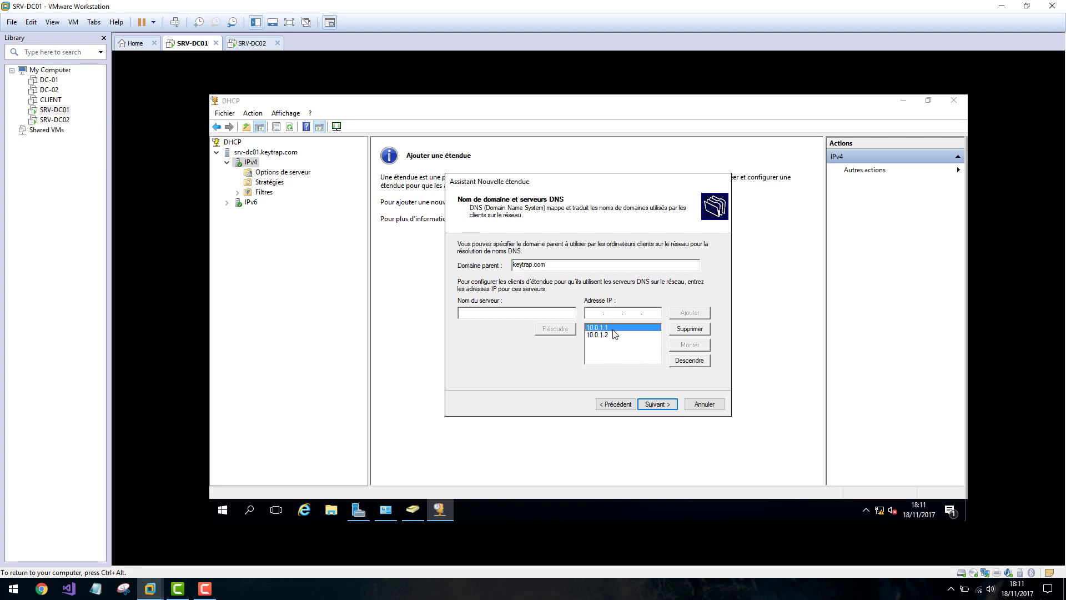
left_click(610, 336)
left_click(608, 327)
left_click(609, 335)
left_click(607, 327)
left_click(660, 405)
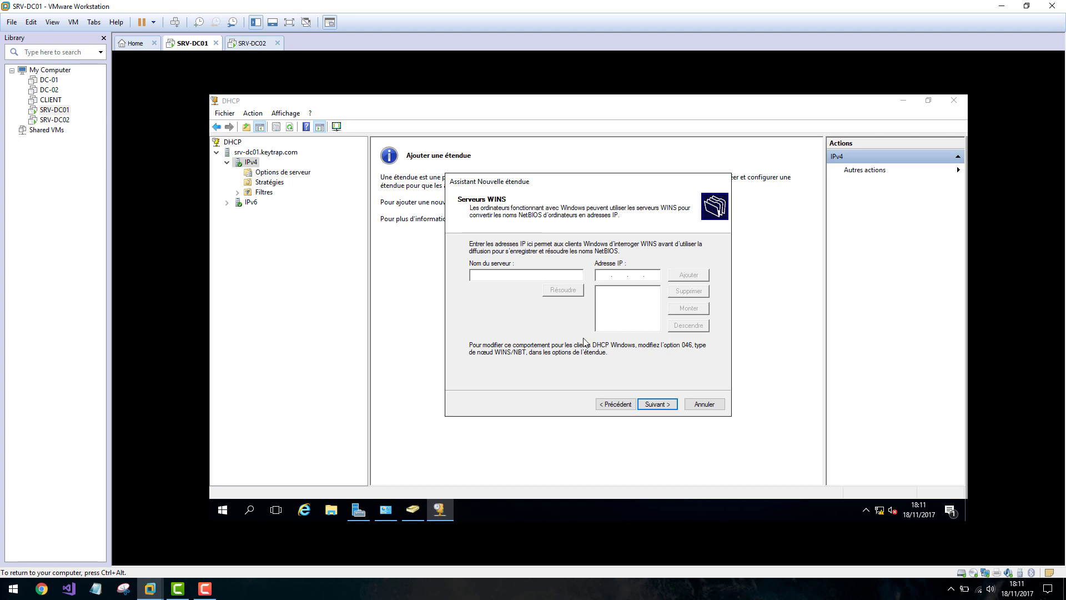
left_click(659, 406)
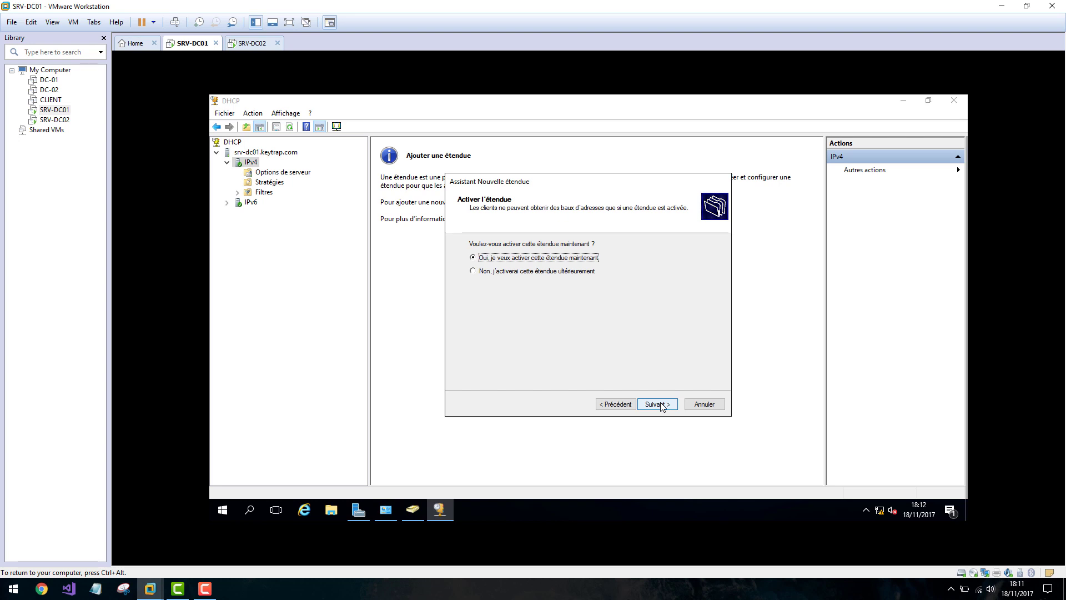
left_click(657, 404)
left_click(657, 404)
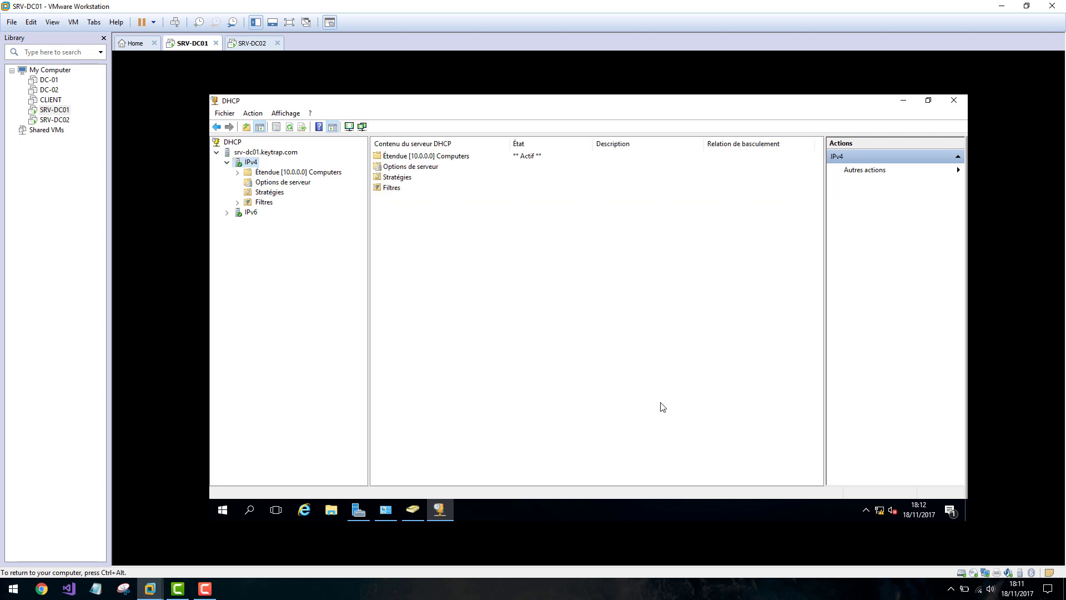
Expand Scope [10.0.0.0] Computers and open its Address Pool showing 10.0.2.1–10.0.2.5.
left_click(238, 173)
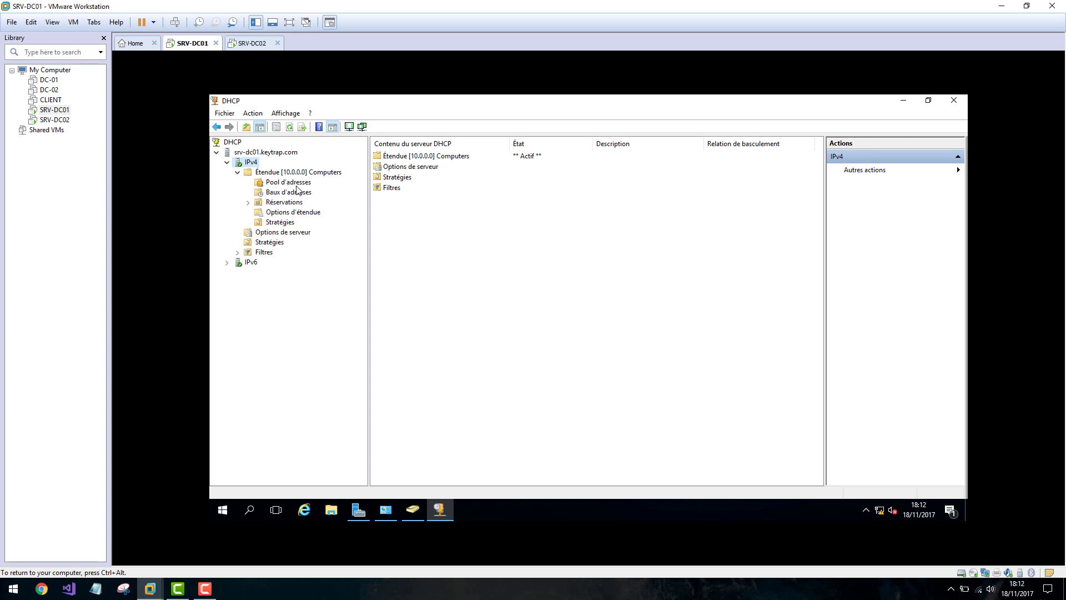
left_click(291, 182)
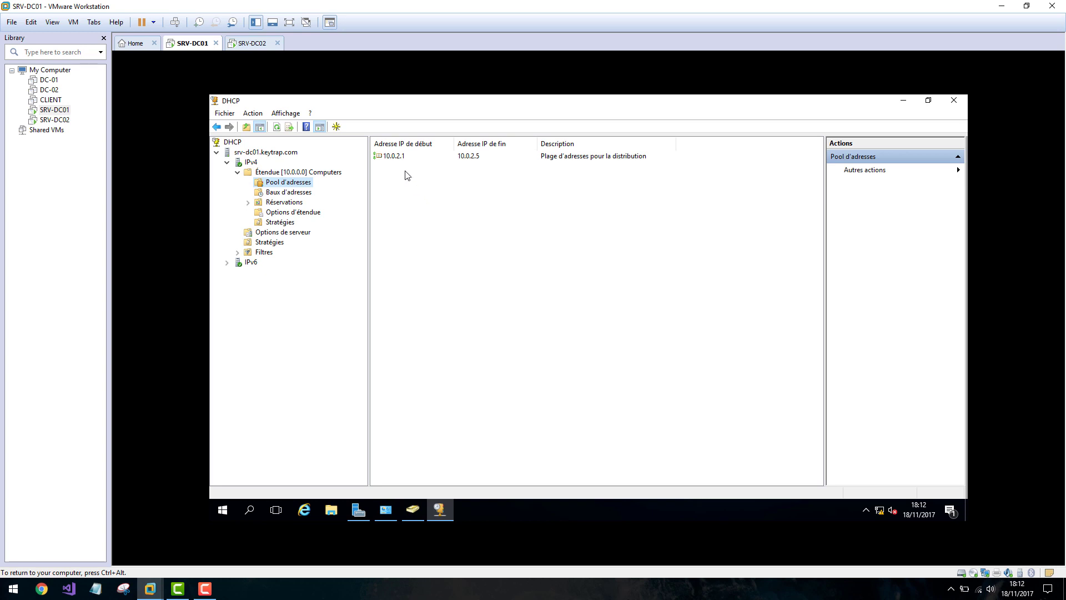
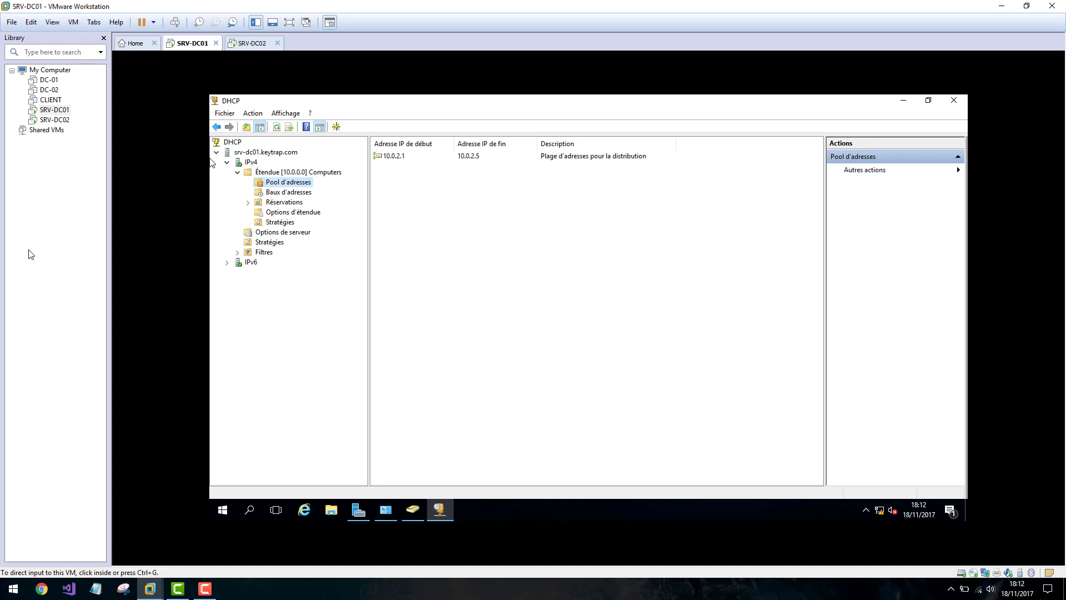
Attach the VM's network adapter to custom network VMnet0 and bring up the WIN10_CLIENT desktop.
left_click(232, 524)
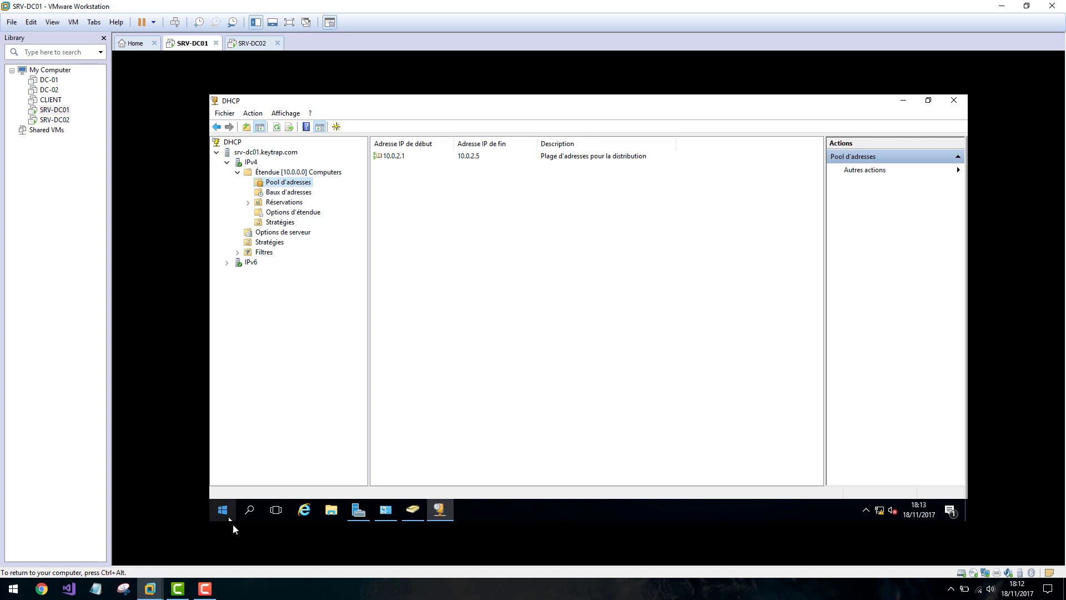
key("ctrl+alt")
left_click(205, 589)
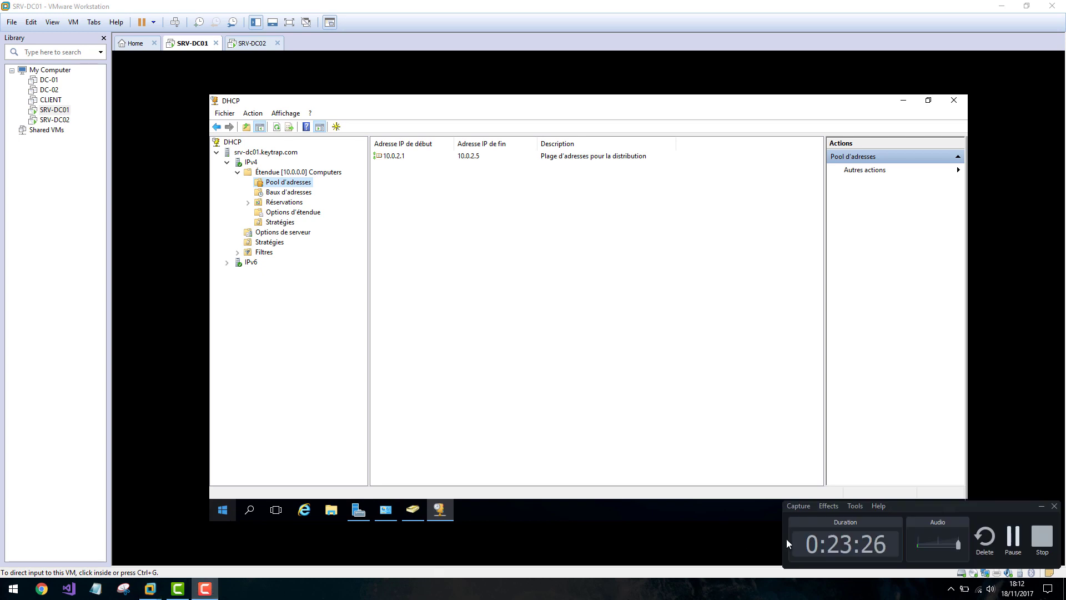
left_click(1013, 540)
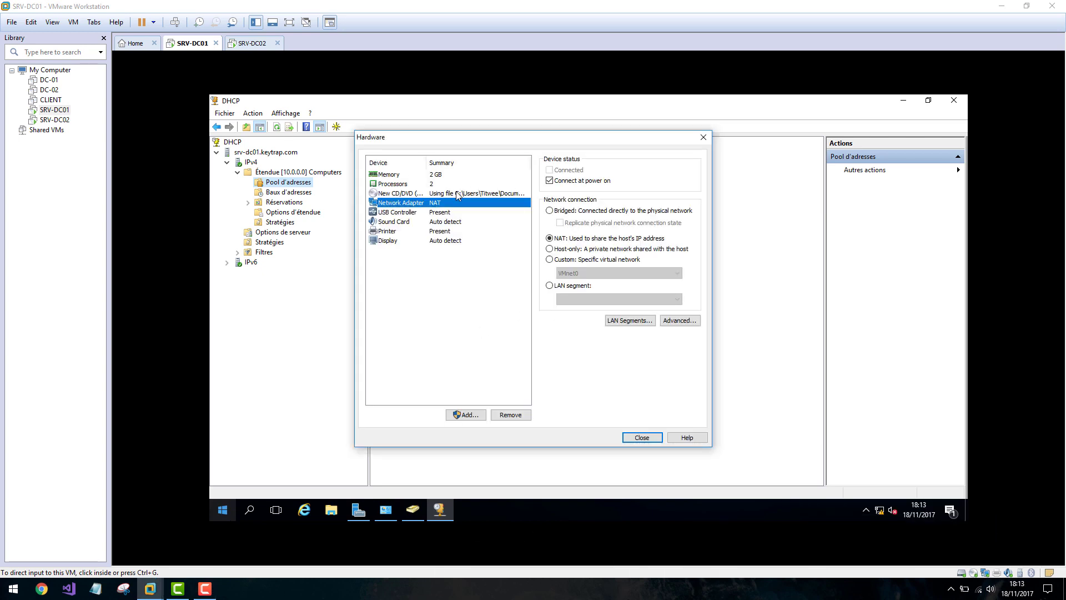
left_click(567, 260)
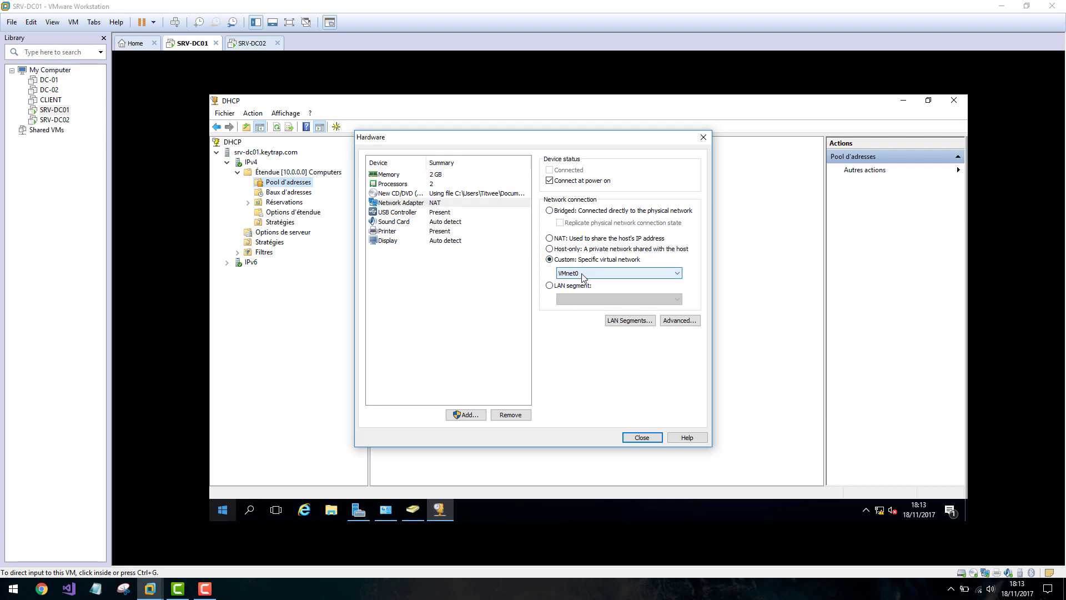
left_click(205, 589)
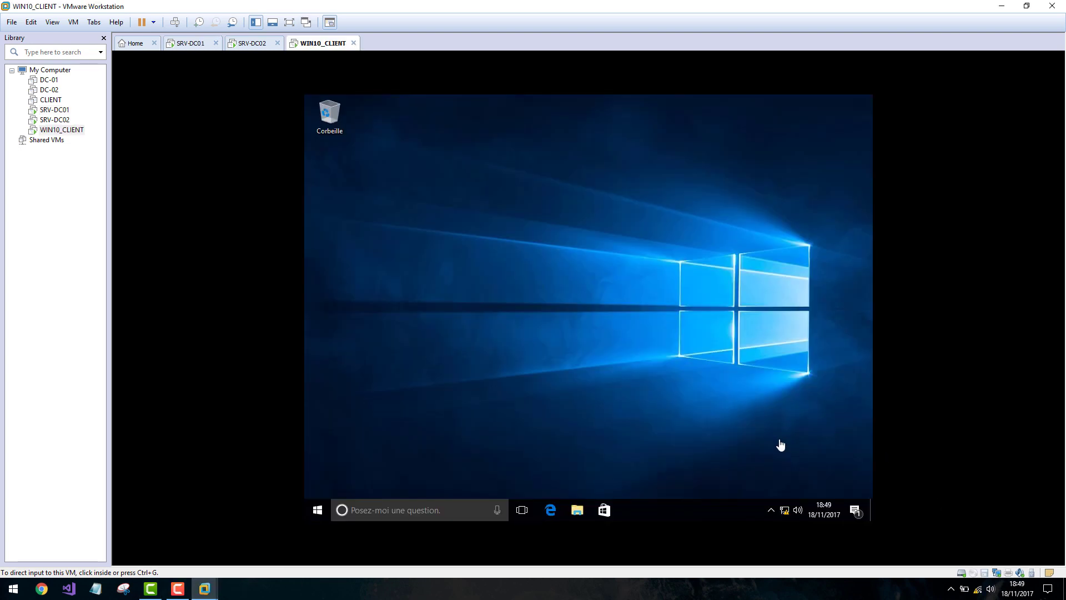
Bring up the network options menu on the WIN10_CLIENT desktop.
left_click(701, 506)
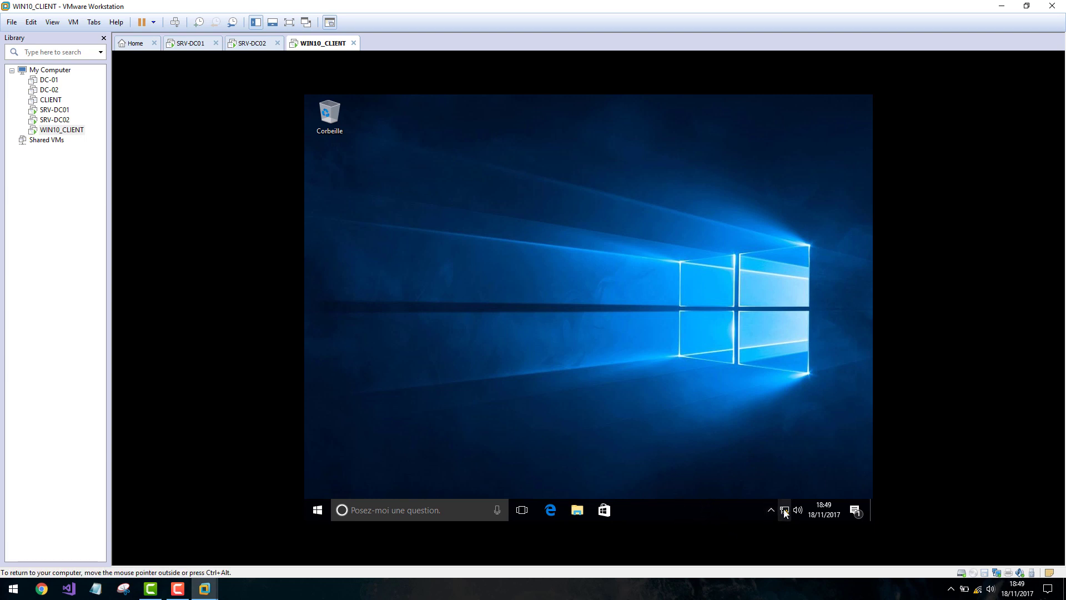
right_click(784, 510)
left_click(719, 512)
Run ncpa.cpl and open the Ethernet0 adapter's connection status.
key("super+r")
type("n")
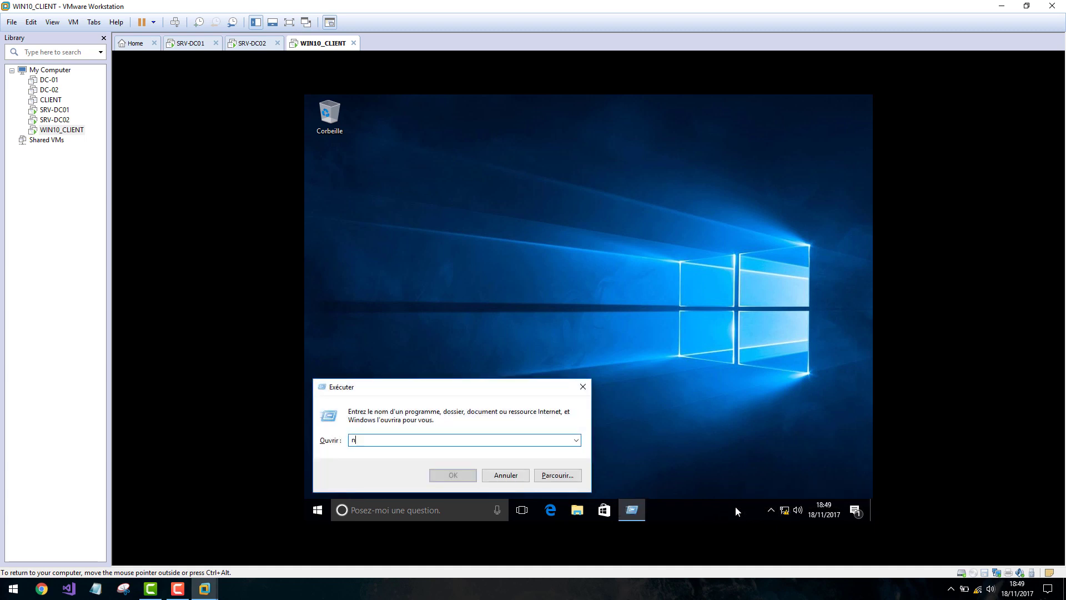
type("cpal")
key("BackSpace")
key("BackSpace")
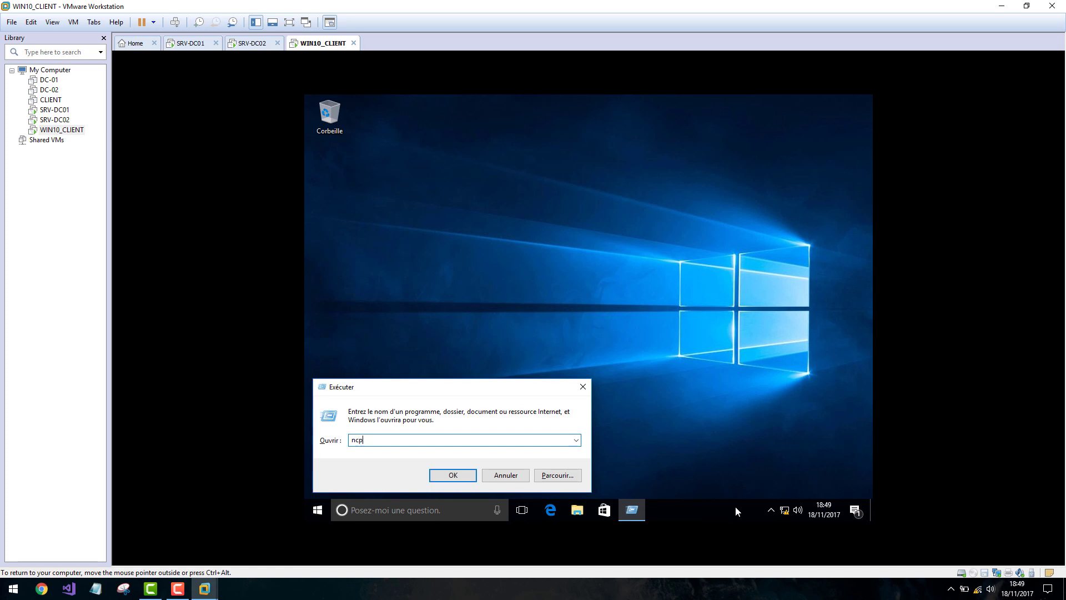
type("pa.cpl")
key("Return")
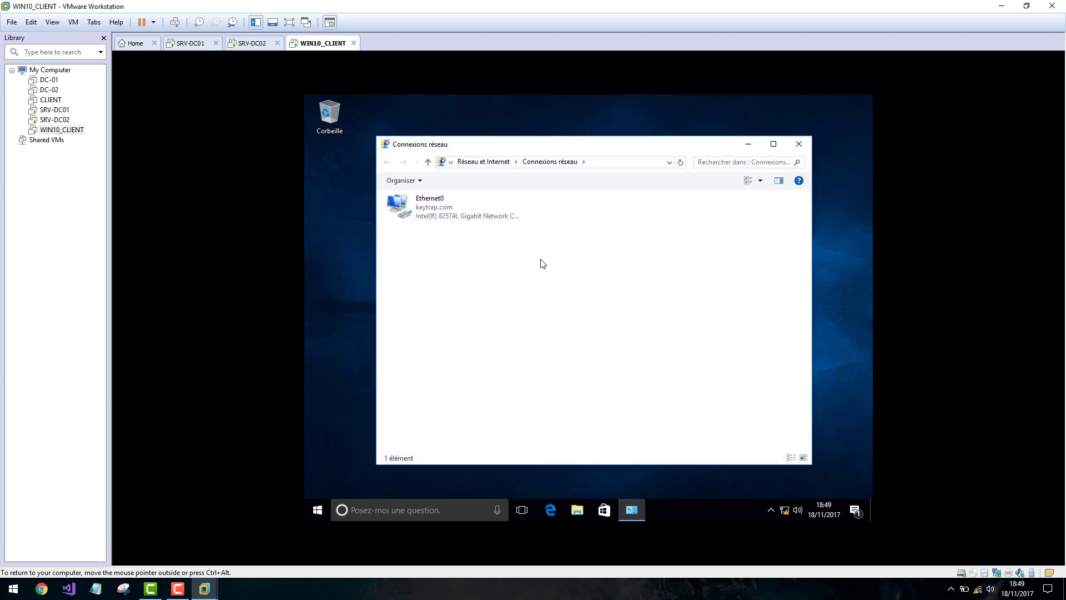
left_click(422, 218)
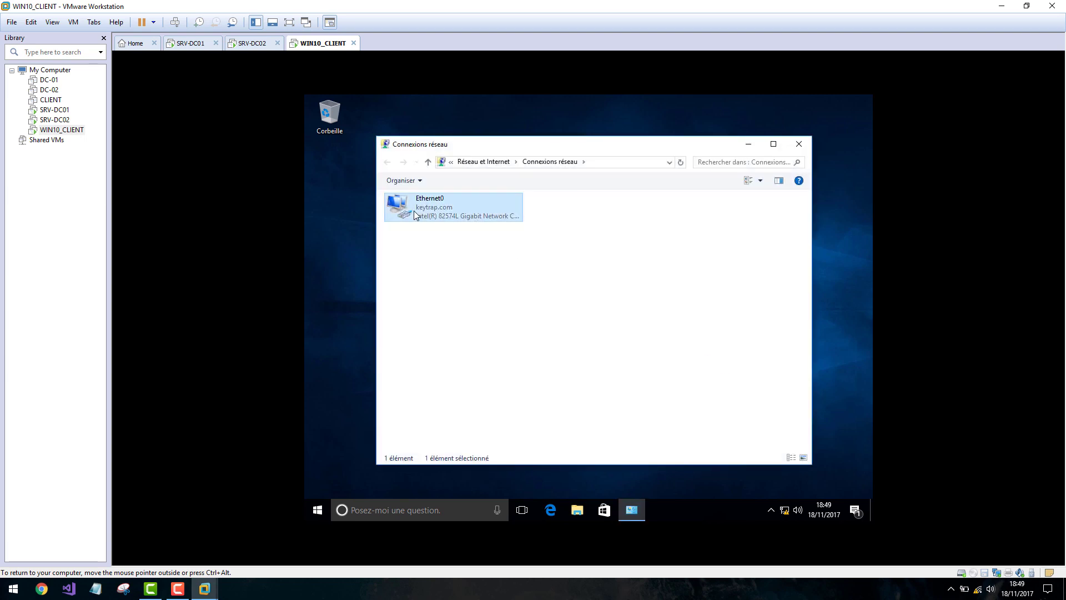
double_click(442, 214)
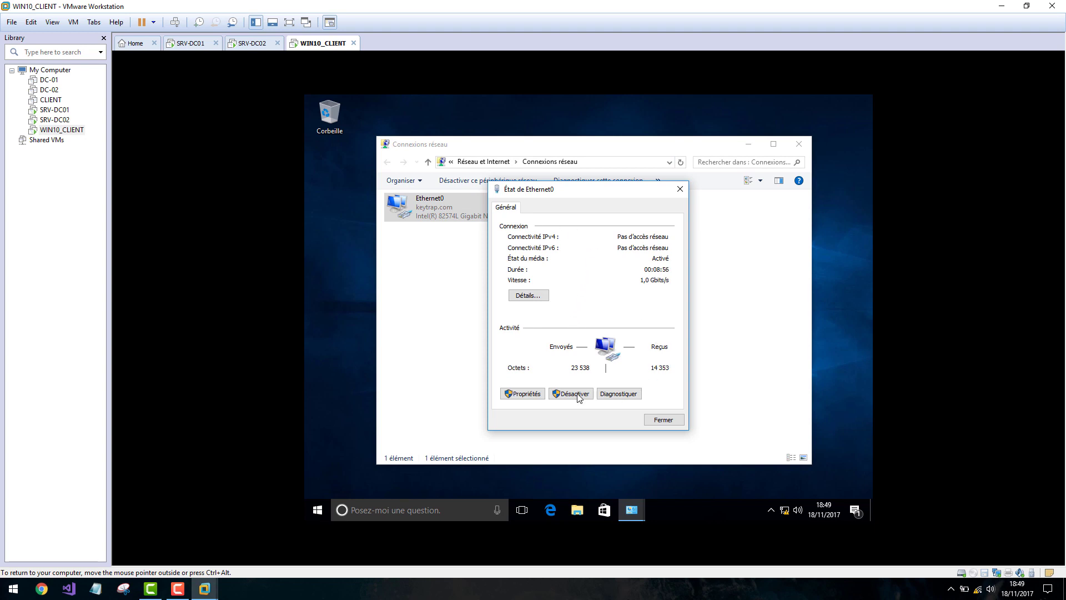
Verify Ethernet0's TCP/IPv4 obtains its address automatically, then close the adapter dialogs unchanged.
left_click(515, 394)
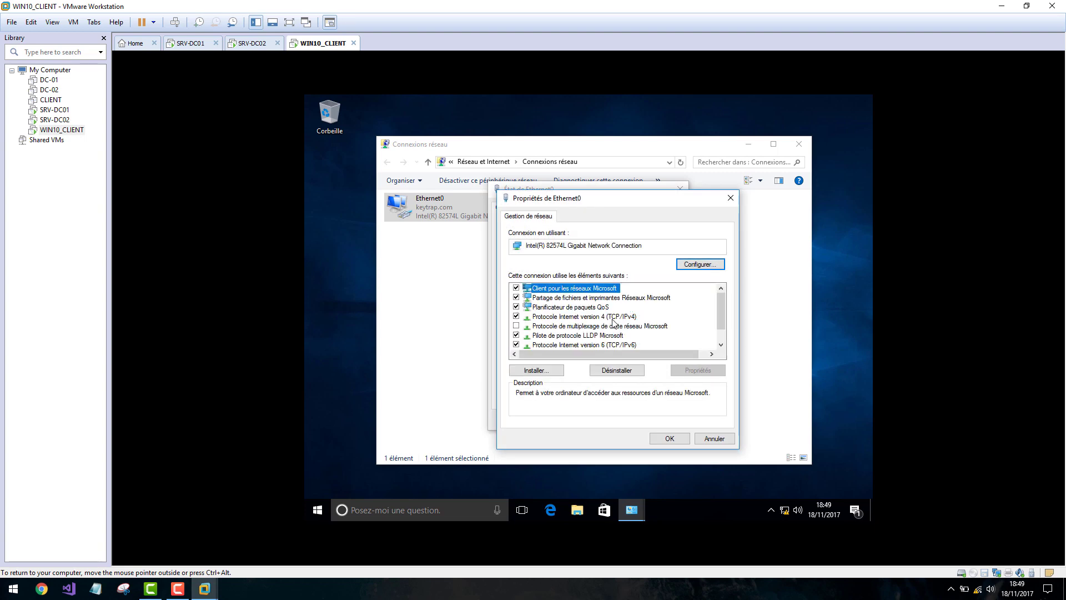
double_click(613, 319)
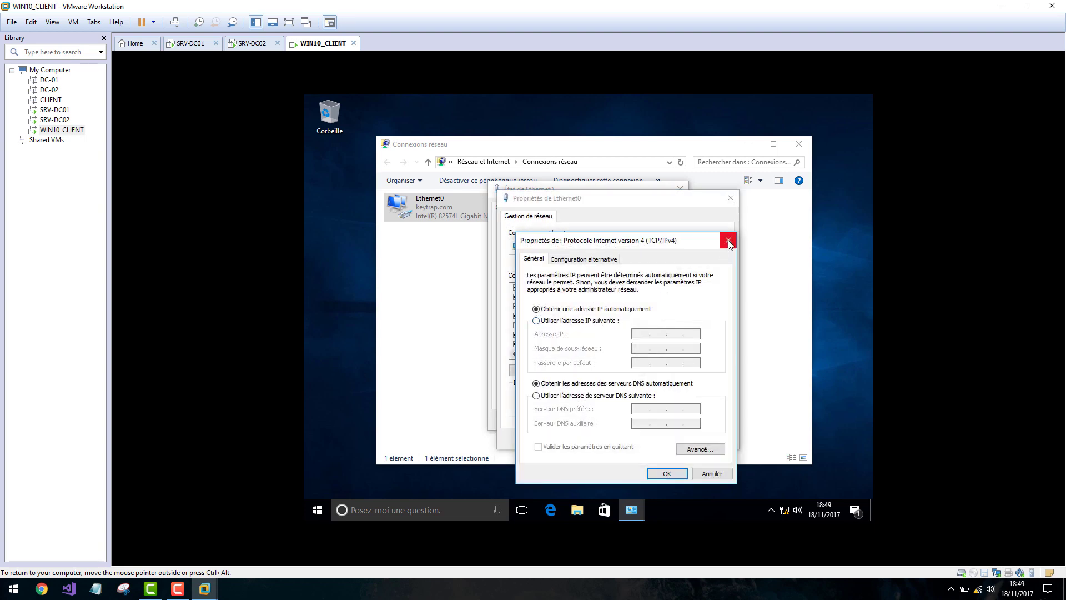
left_click(728, 240)
left_click(731, 199)
left_click(680, 189)
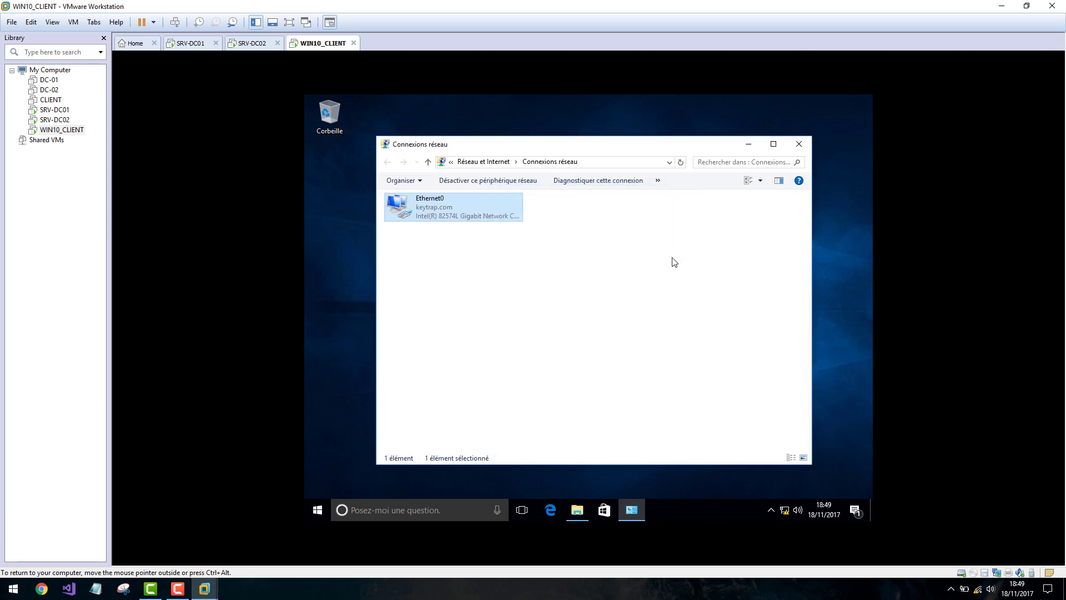
Enter cmd in the Run box, then dismiss it.
key("super+r")
type("cmd")
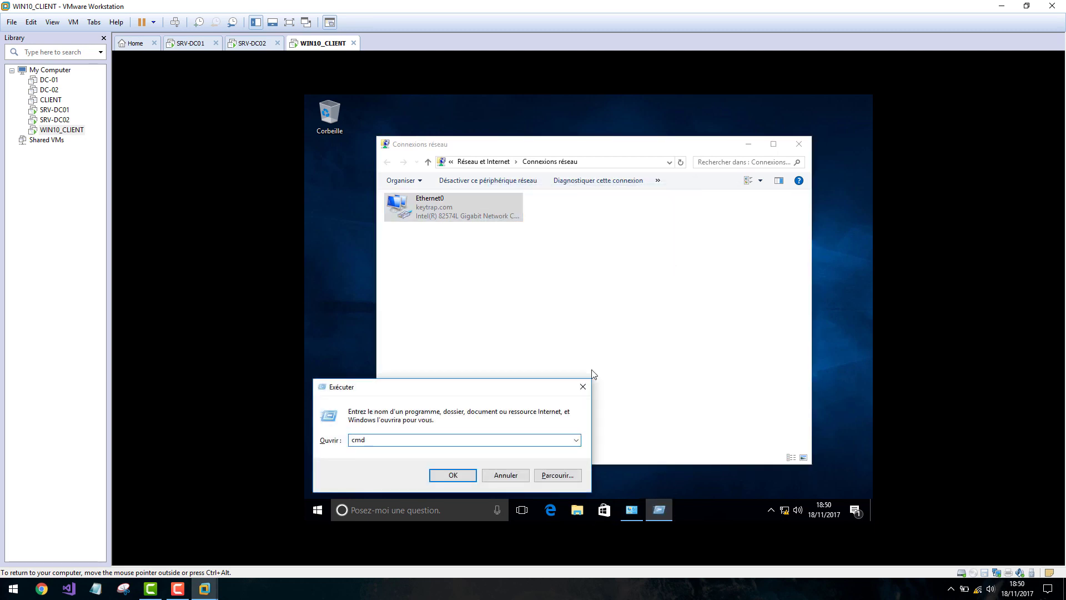
left_click(582, 387)
double_click(465, 224)
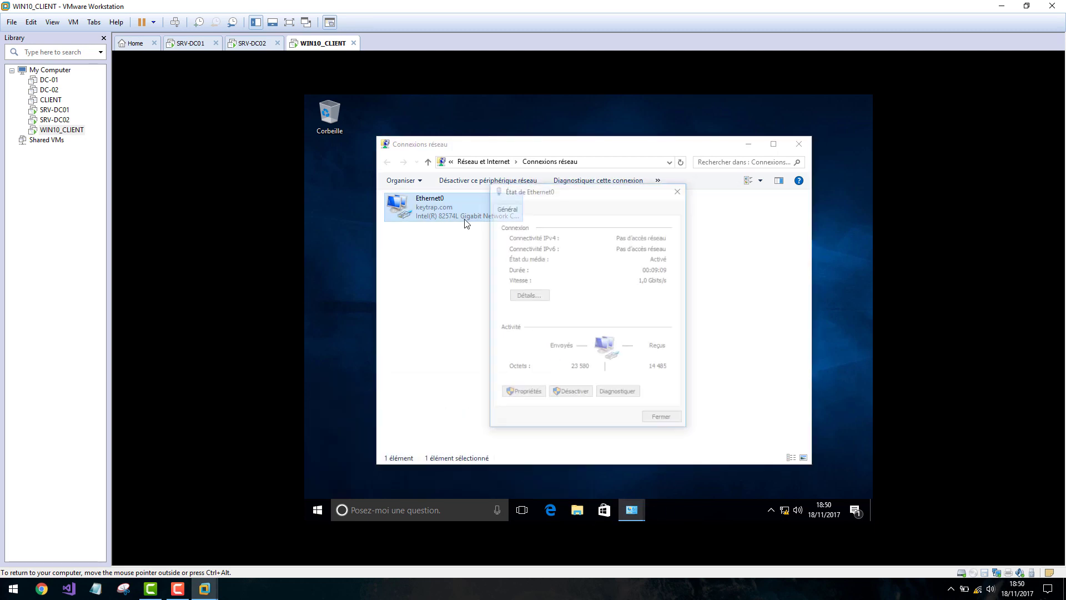
left_click(540, 298)
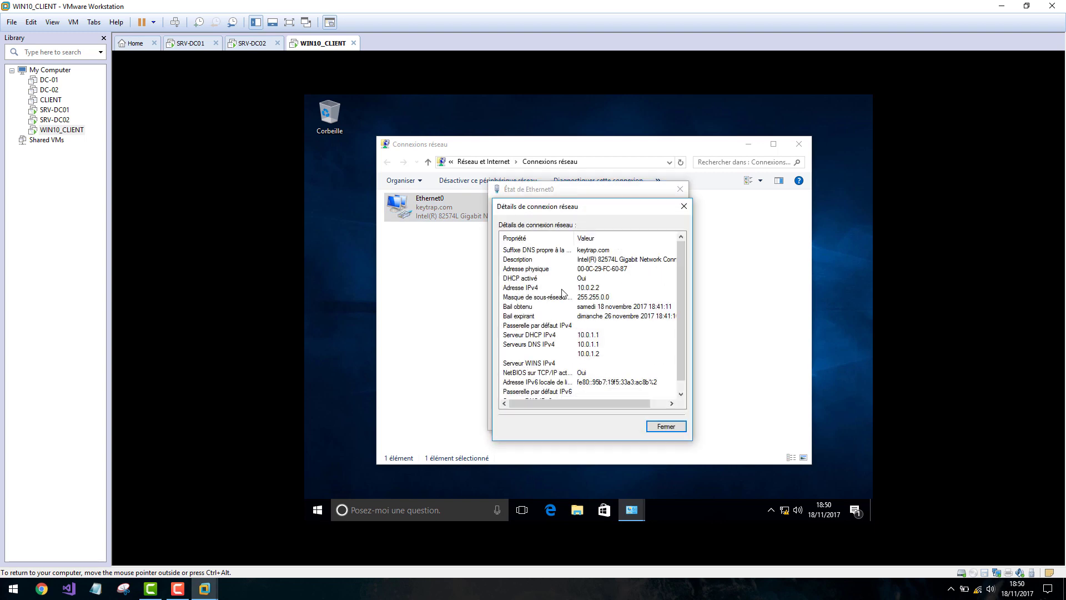
left_click(521, 289)
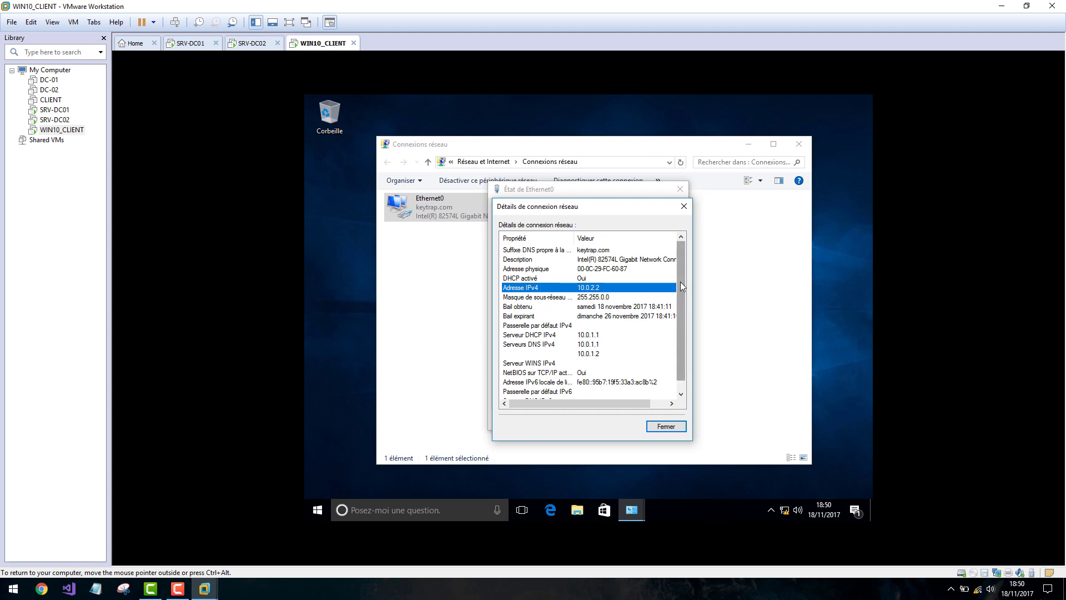
left_click_drag(681, 281, 680, 314)
left_click(666, 425)
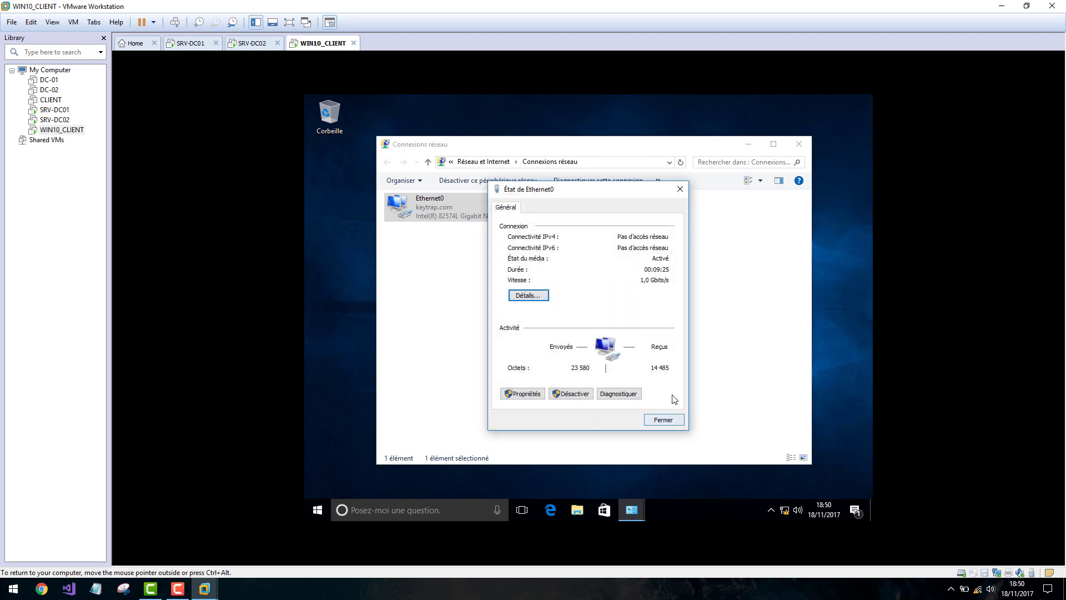
left_click(664, 417)
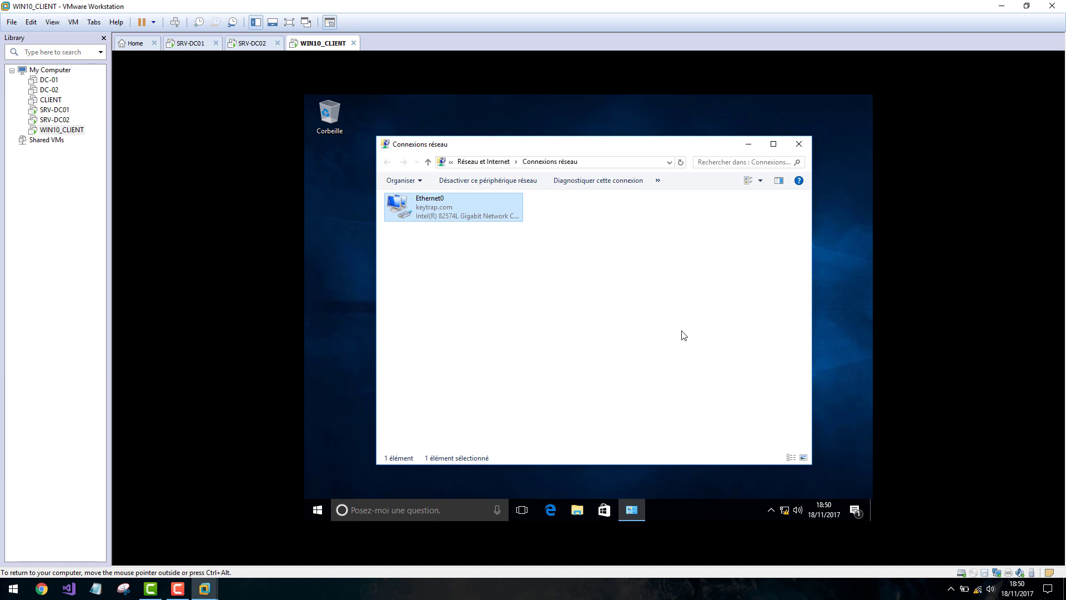
Maximize and then close the Connexions réseau window, returning focus to the host.
double_click(594, 144)
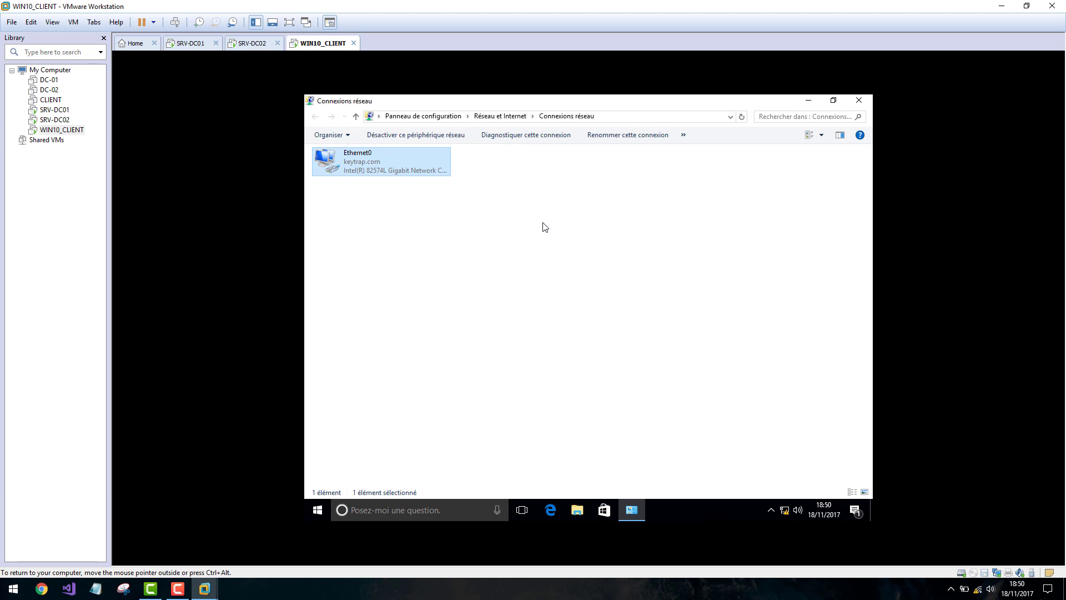
left_click(859, 102)
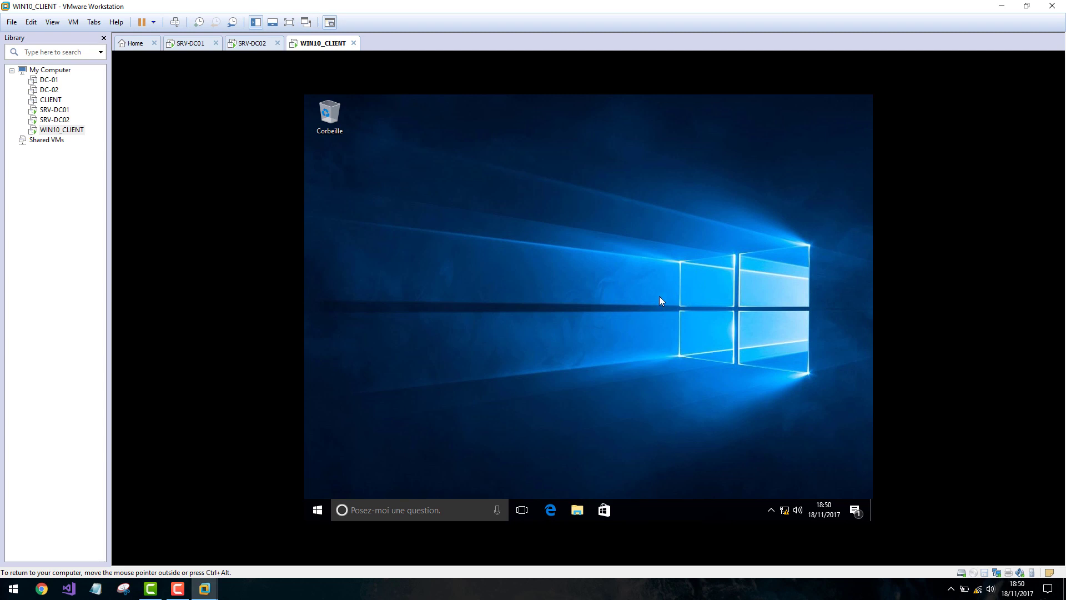
left_click(558, 597)
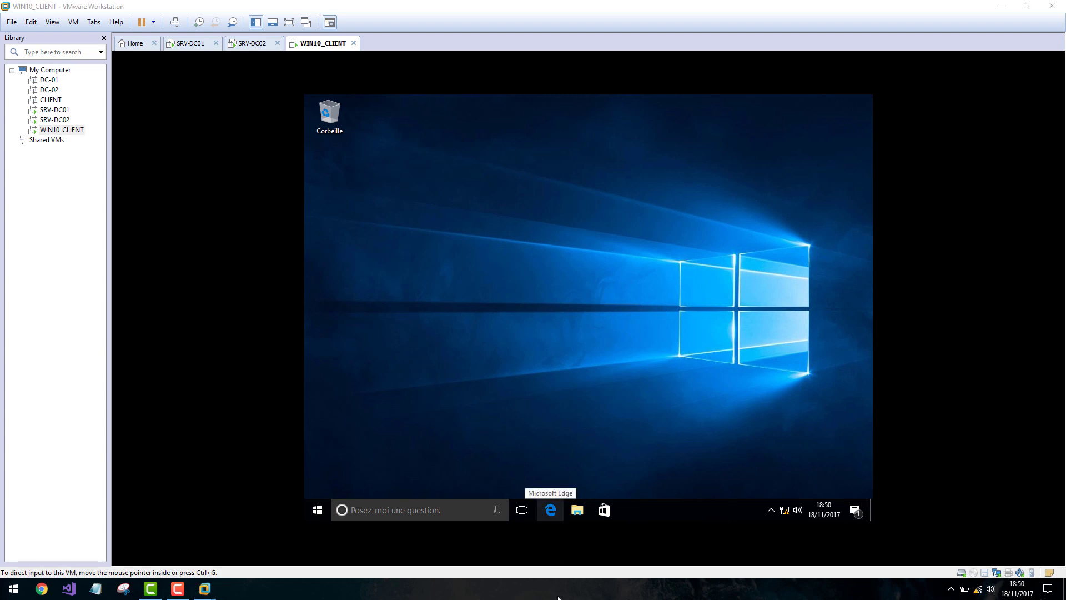